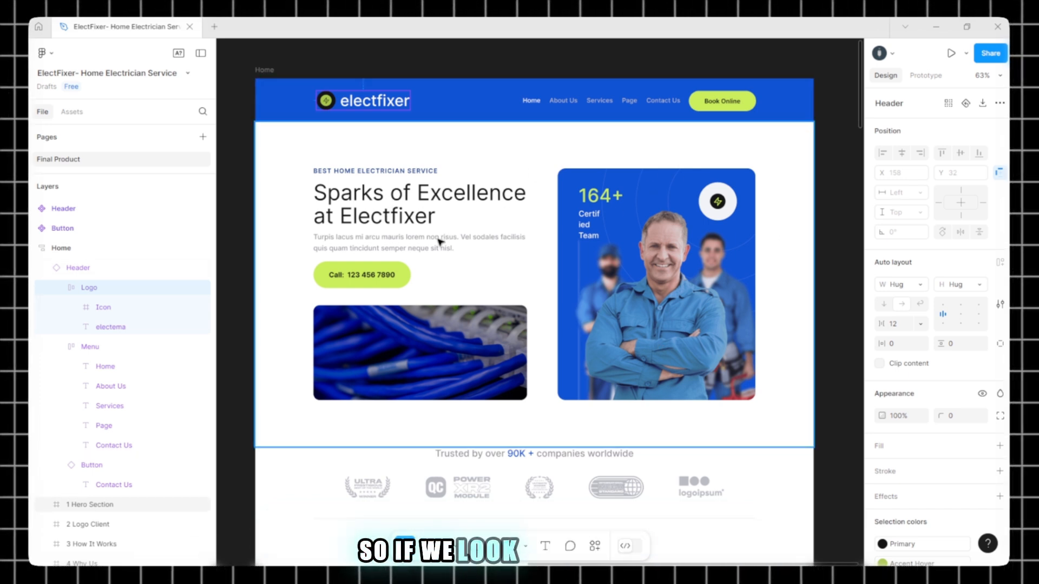
Look over the exported images in the electfixer folder in File Explorer and in the WordPress media library in Chrome
key("super+Tab")
left_click(673, 300)
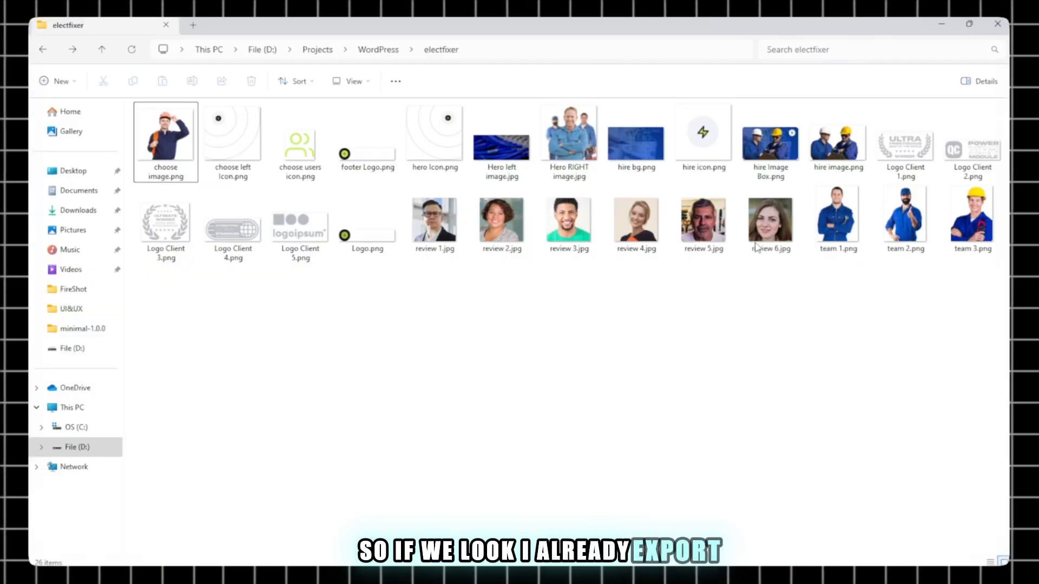
key("super+Tab")
left_click(613, 155)
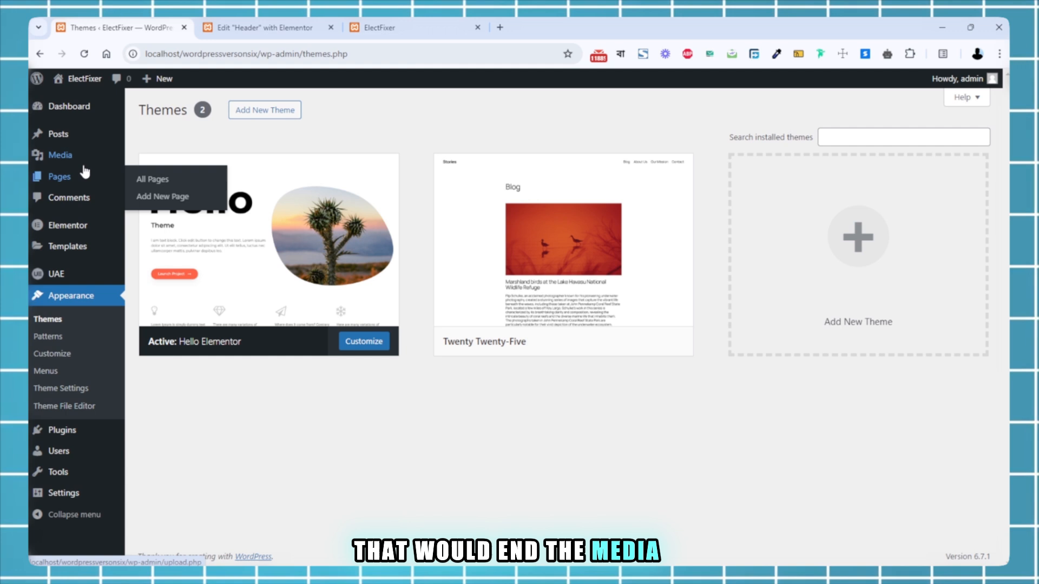
mouse_move(60, 155)
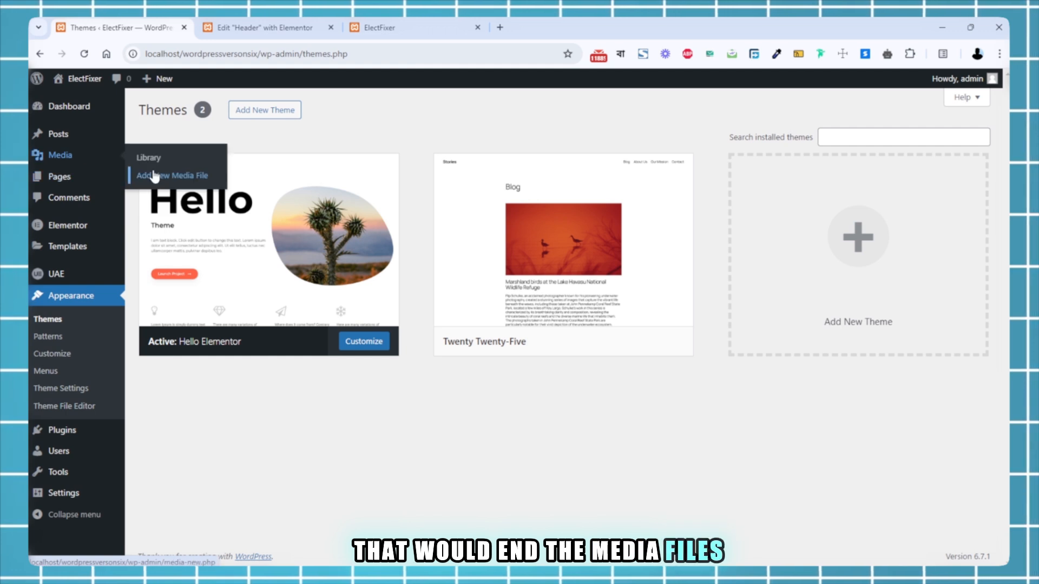
left_click(155, 161)
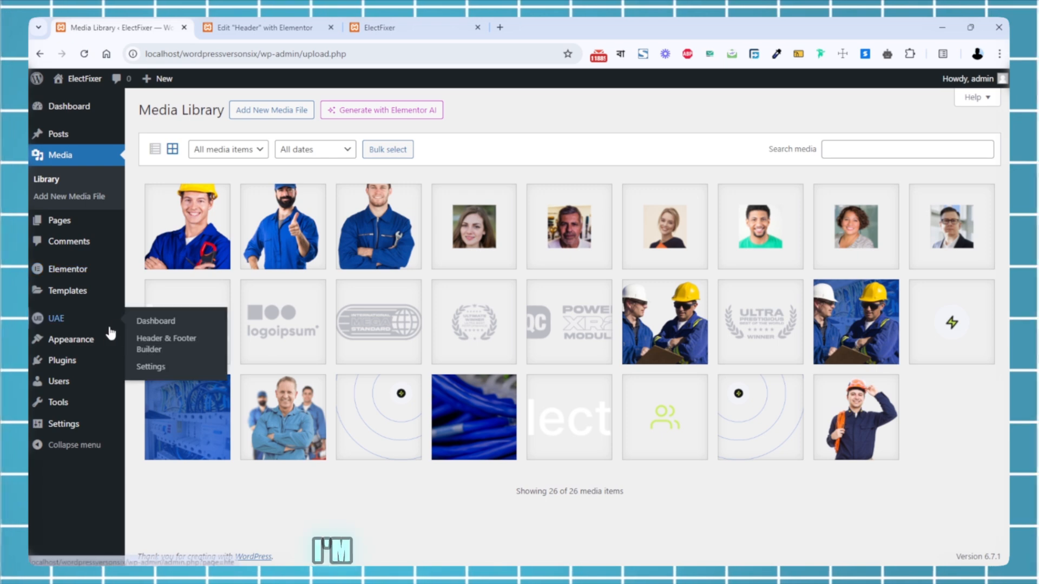
Review the installed themes and the installed plugins of the WordPress site
mouse_move(95, 351)
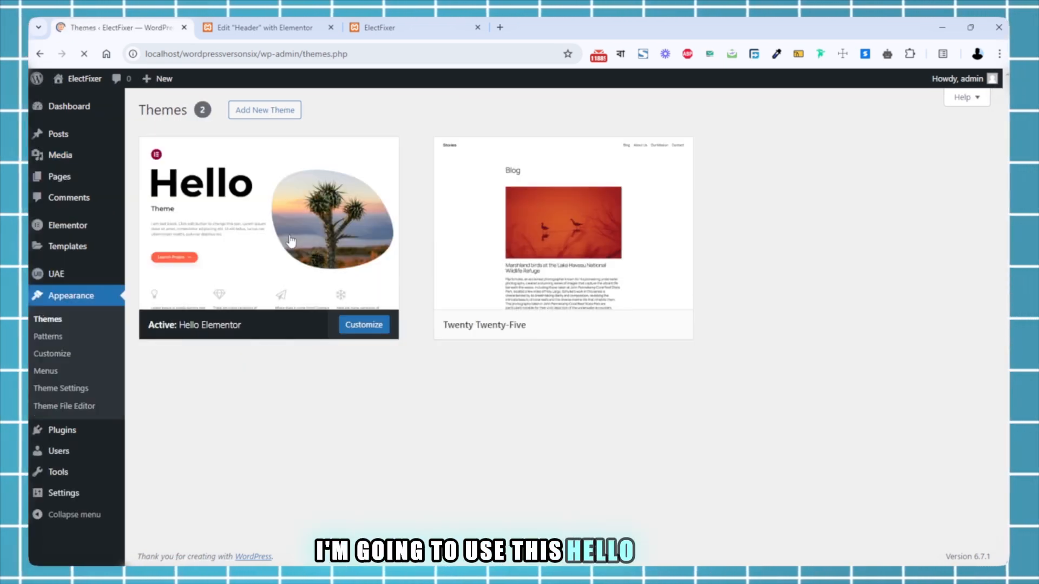
mouse_move(79, 439)
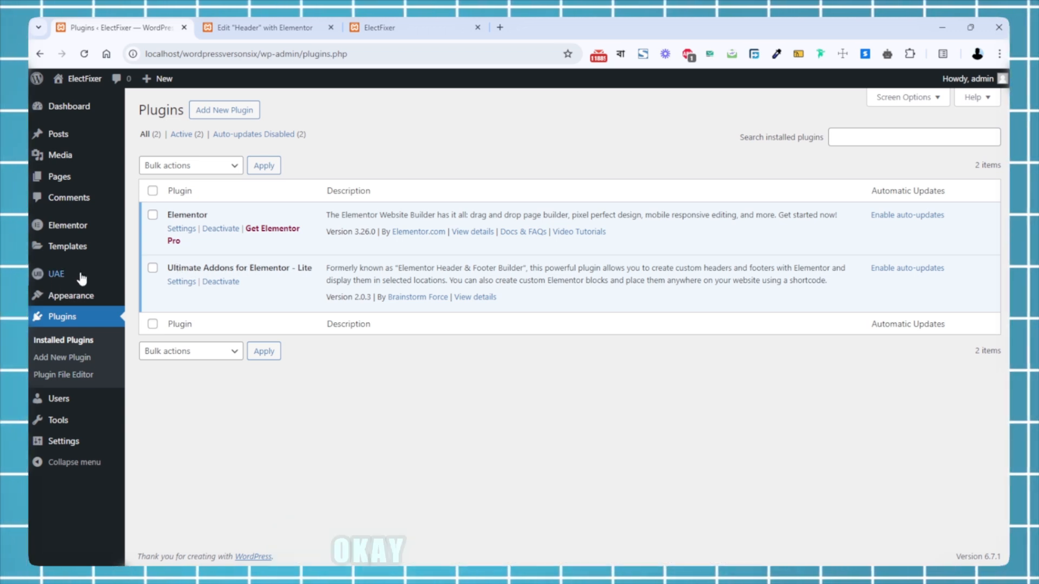
mouse_move(121, 273)
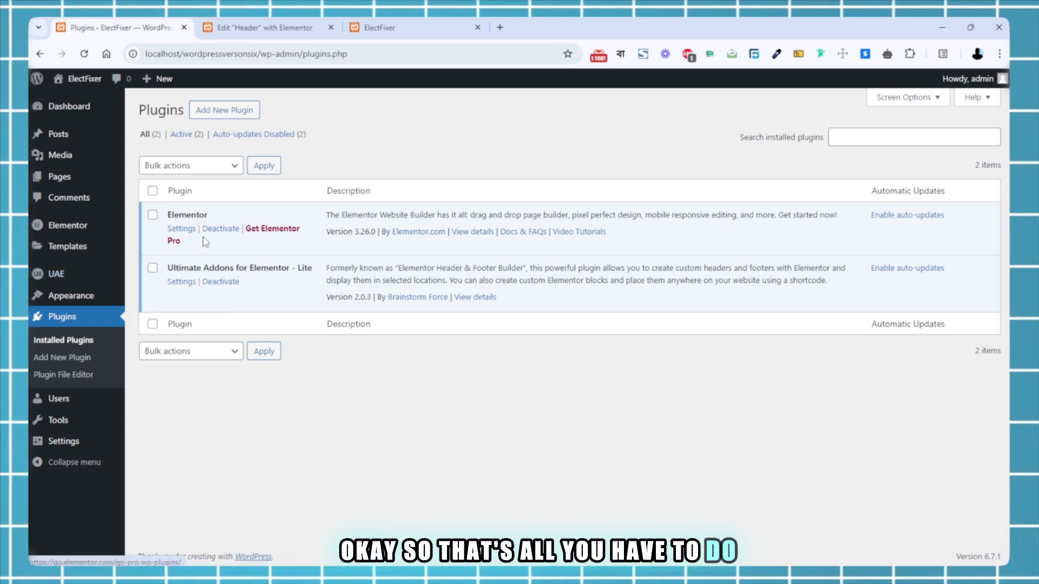
View the site's list of pages and check how the live ElectFixer front page looks
mouse_move(65, 184)
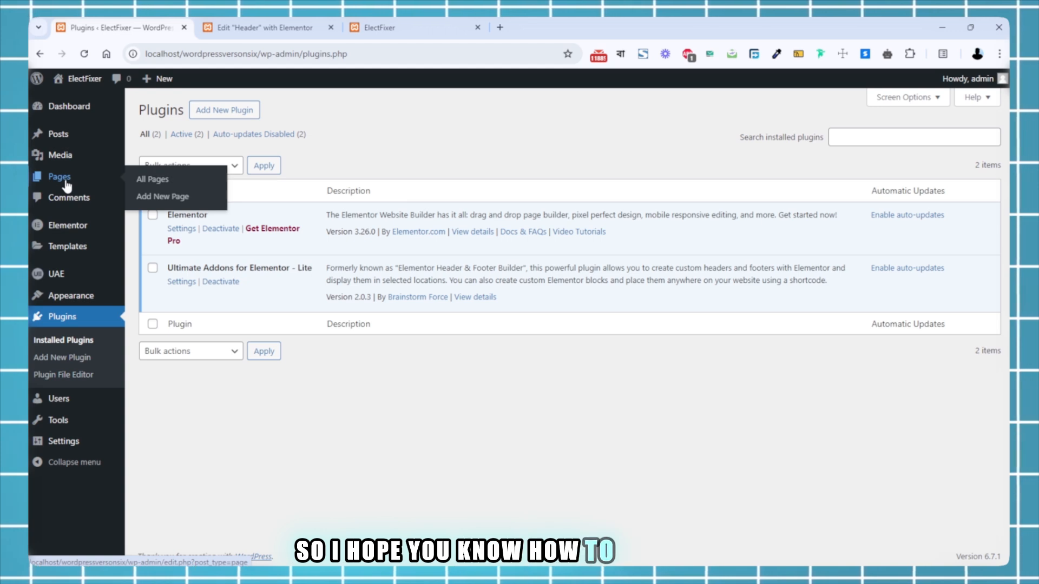
left_click(65, 184)
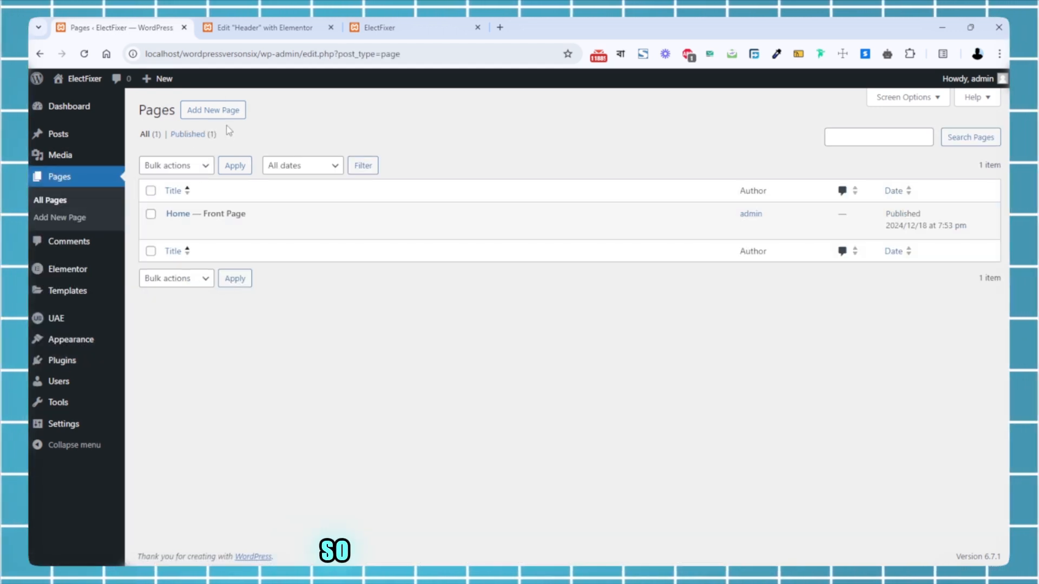
mouse_move(176, 218)
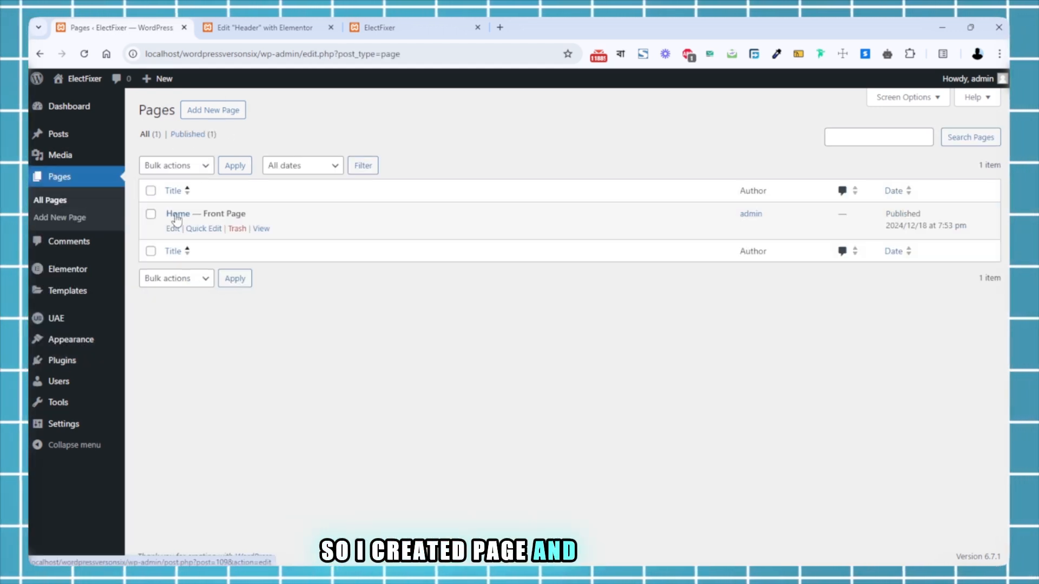
left_click(371, 22)
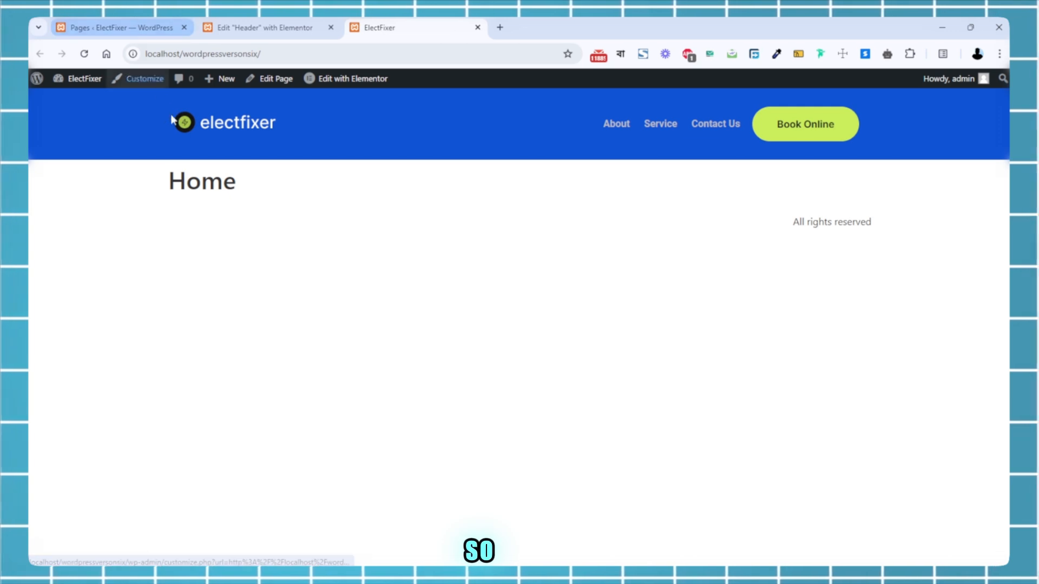
left_click(142, 27)
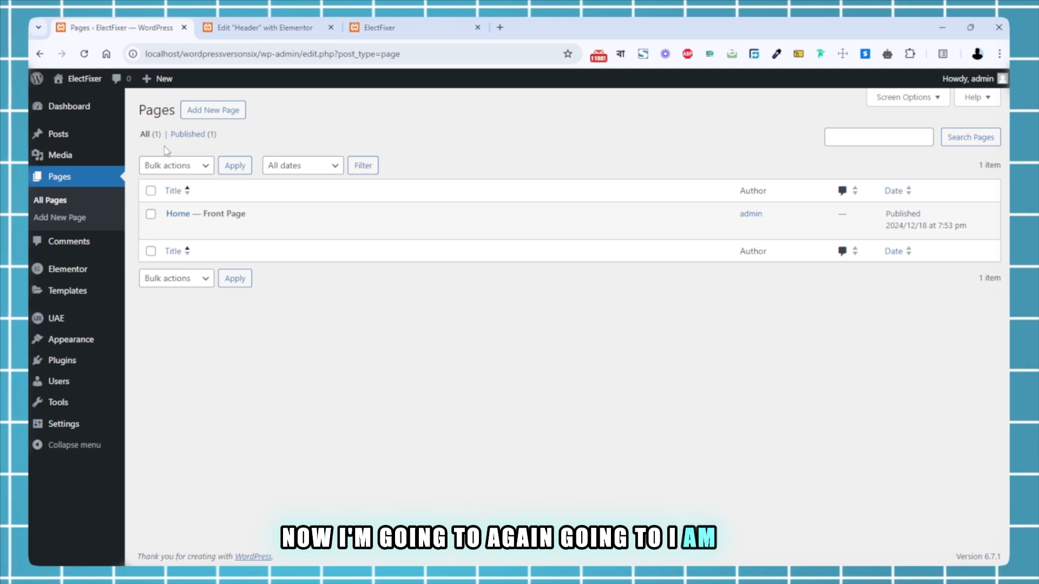
Create a new header/footer template with Ultimate Addons for Elementor and title it "Header"
left_click(76, 326)
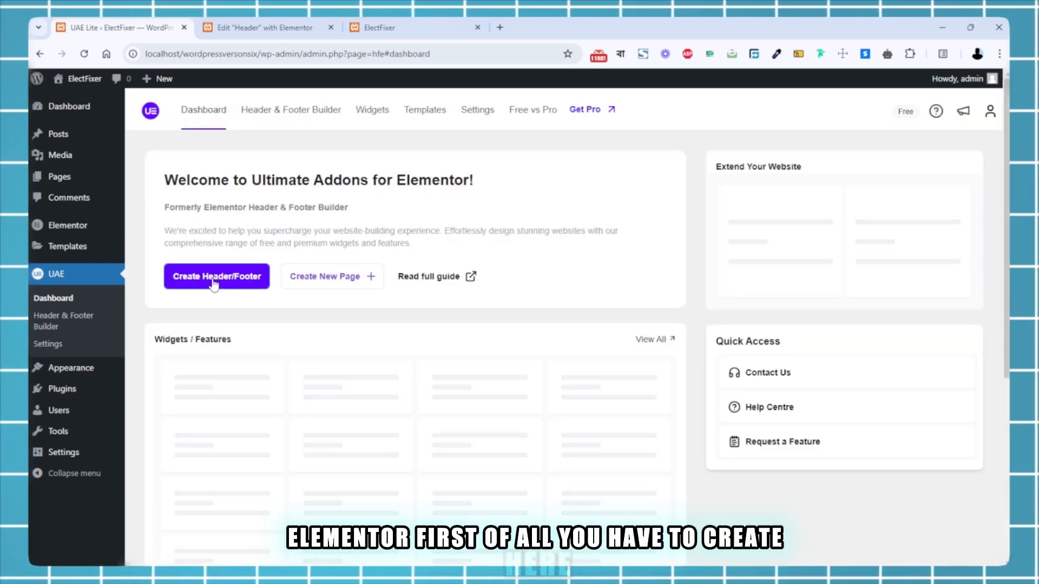
left_click(214, 280)
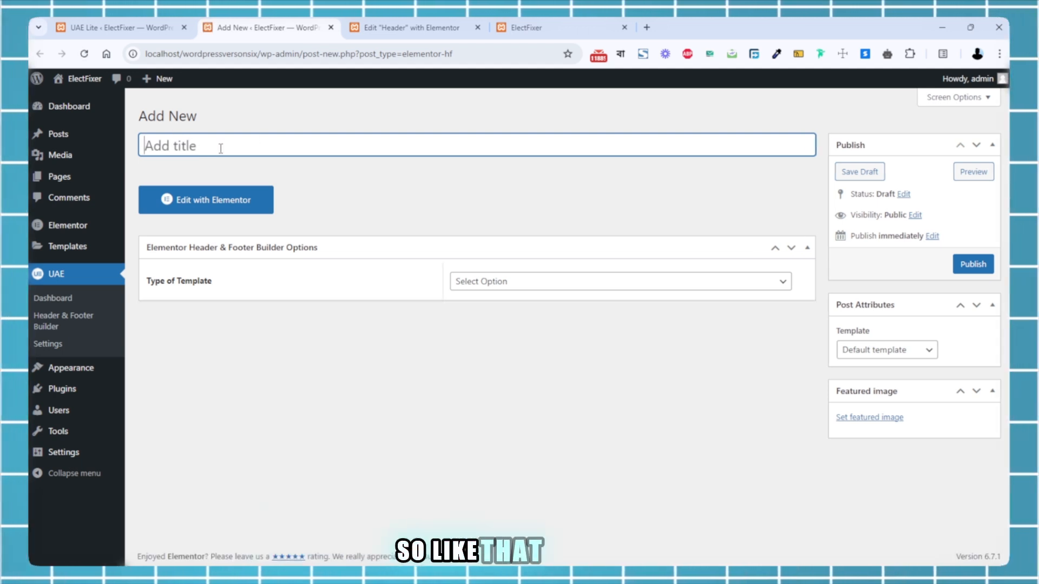
type("T")
key("BackSpace")
type("Header")
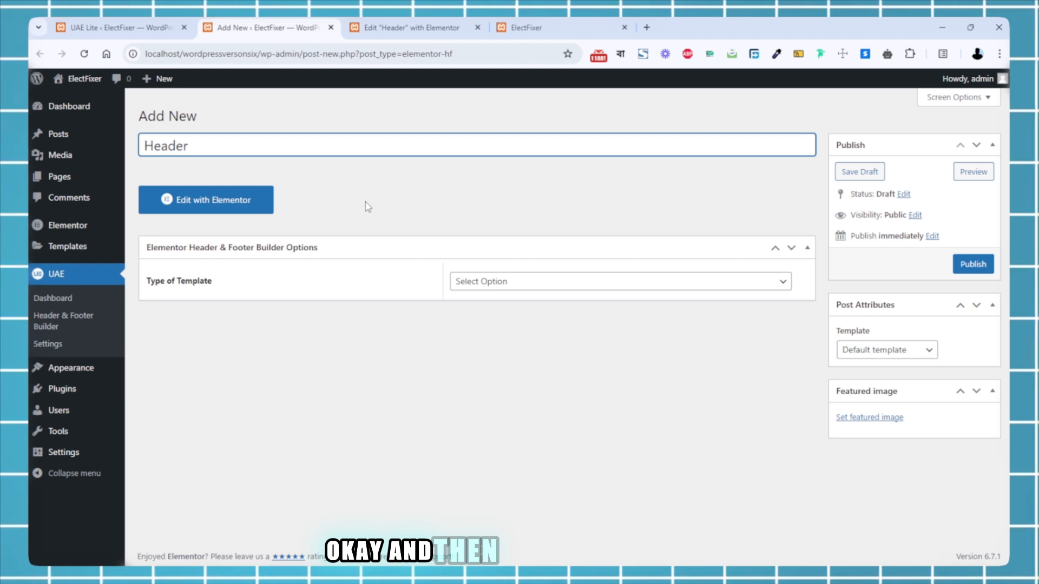
Set the template type to Header and its display rule to Entire Website
left_click(476, 281)
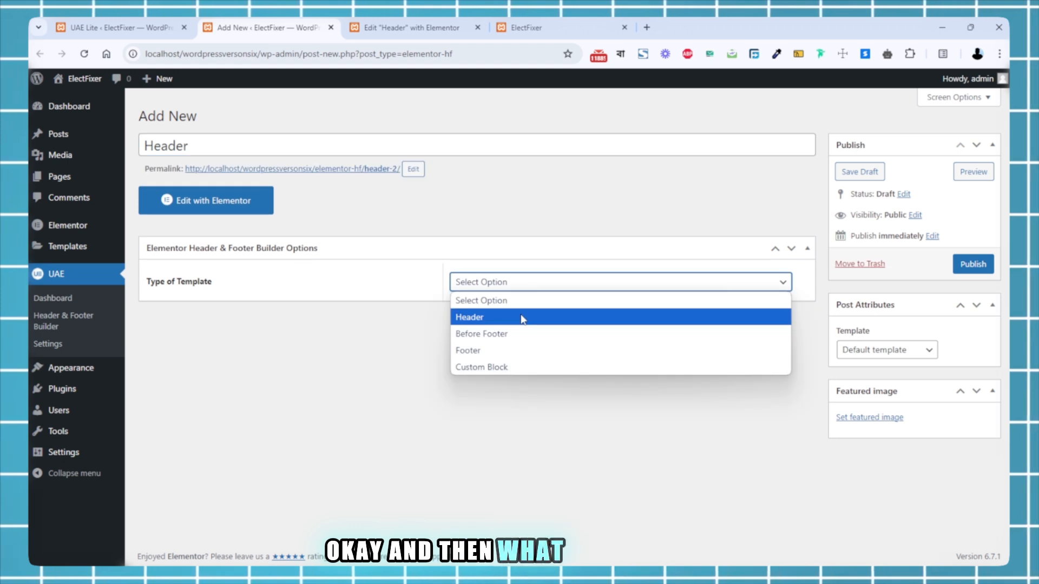
left_click(540, 319)
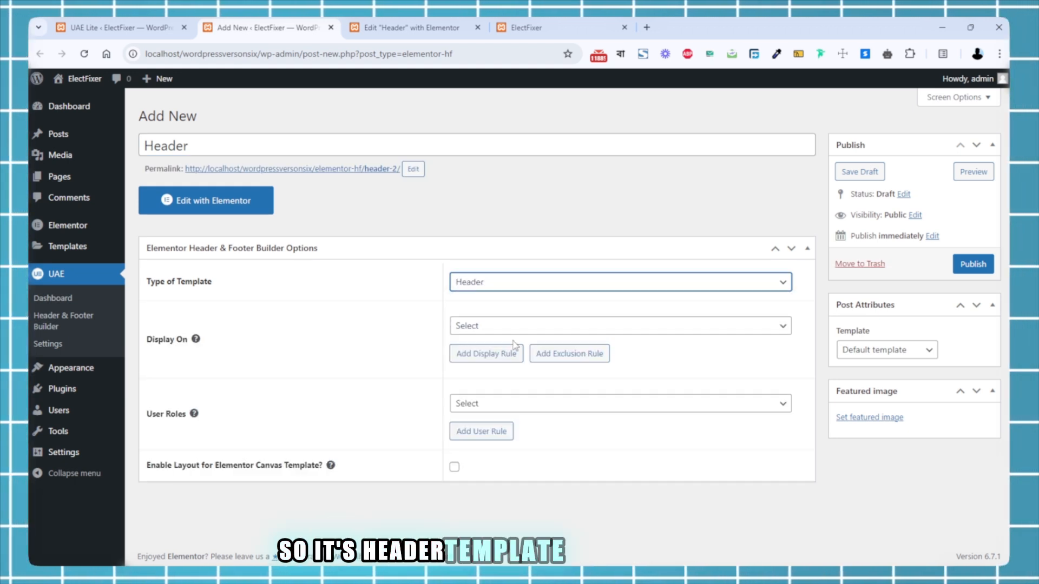
left_click(501, 326)
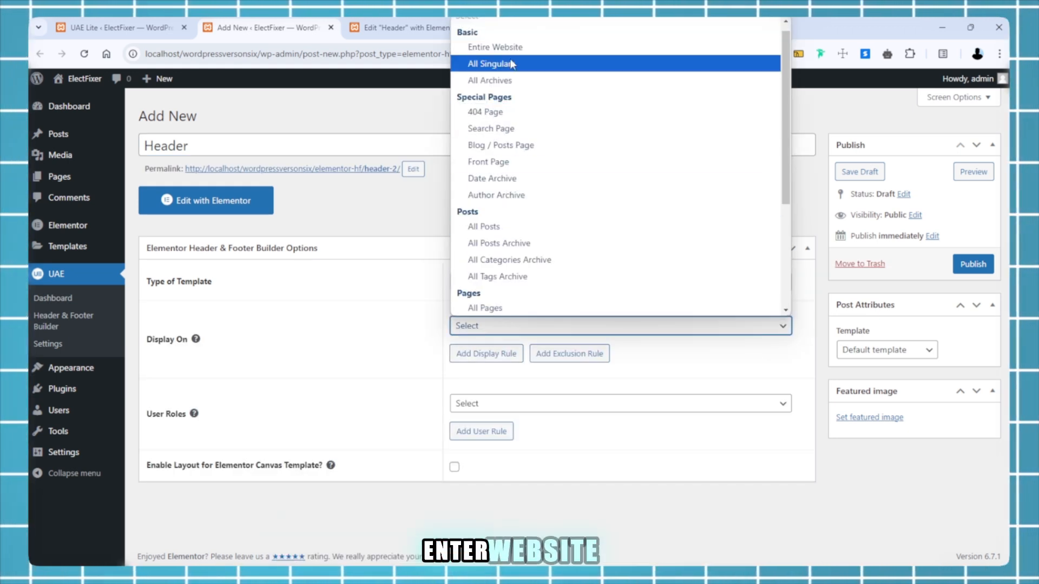
left_click(496, 28)
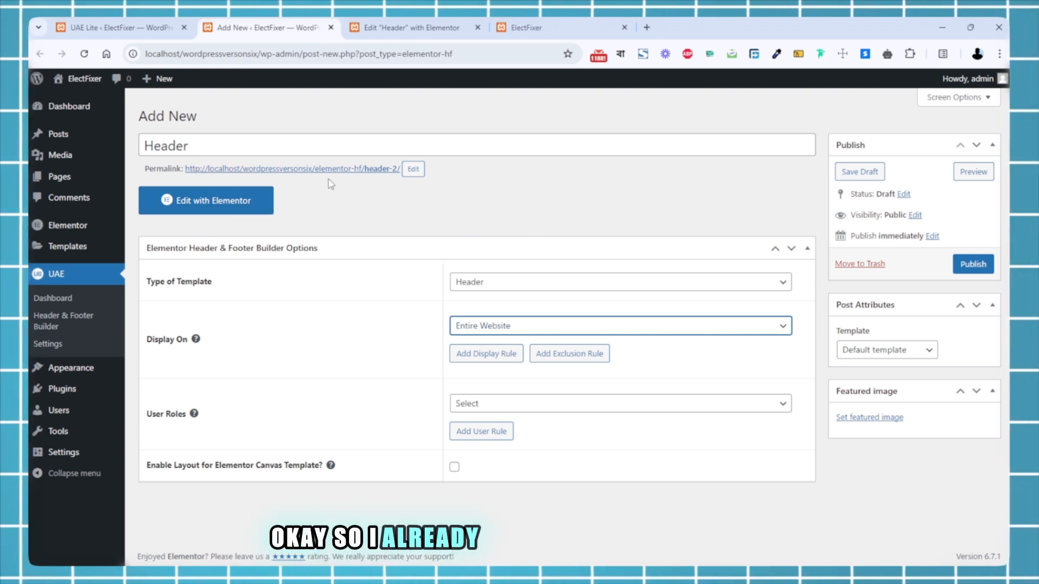
Publish the Header template and open it for editing with Elementor
left_click(961, 270)
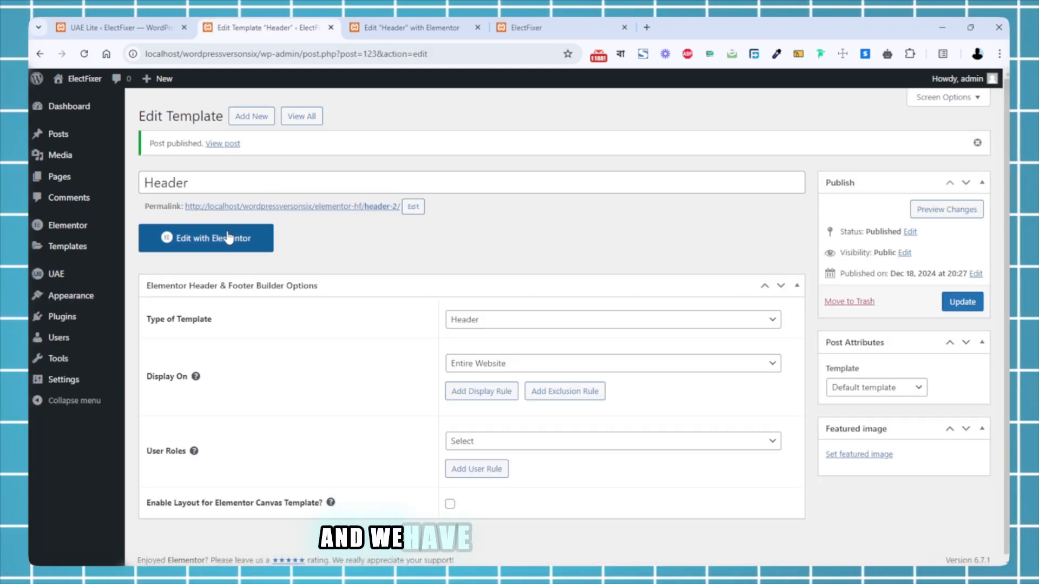
left_click(228, 238)
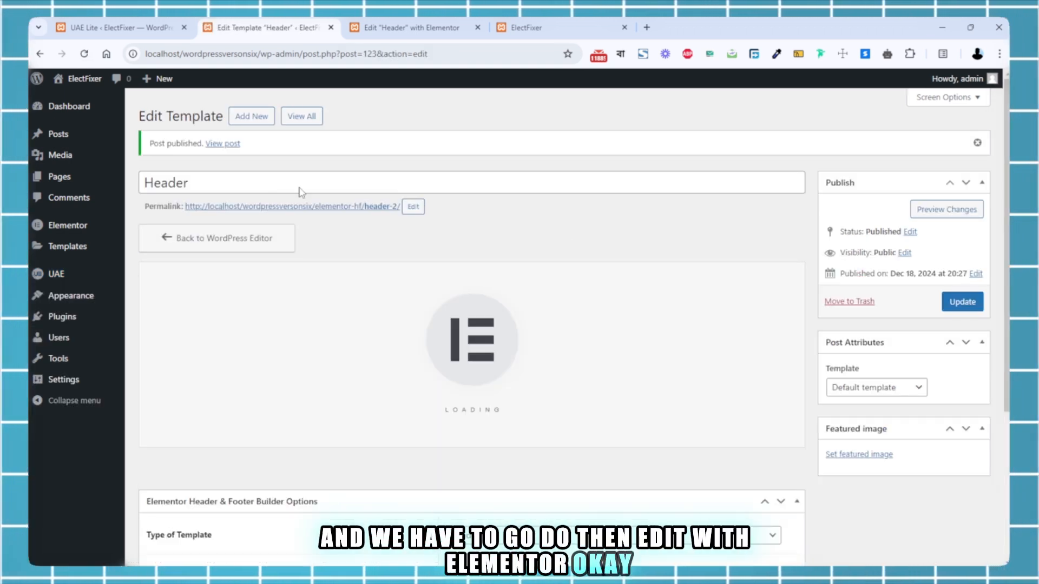
left_click_drag(260, 25, 364, 22)
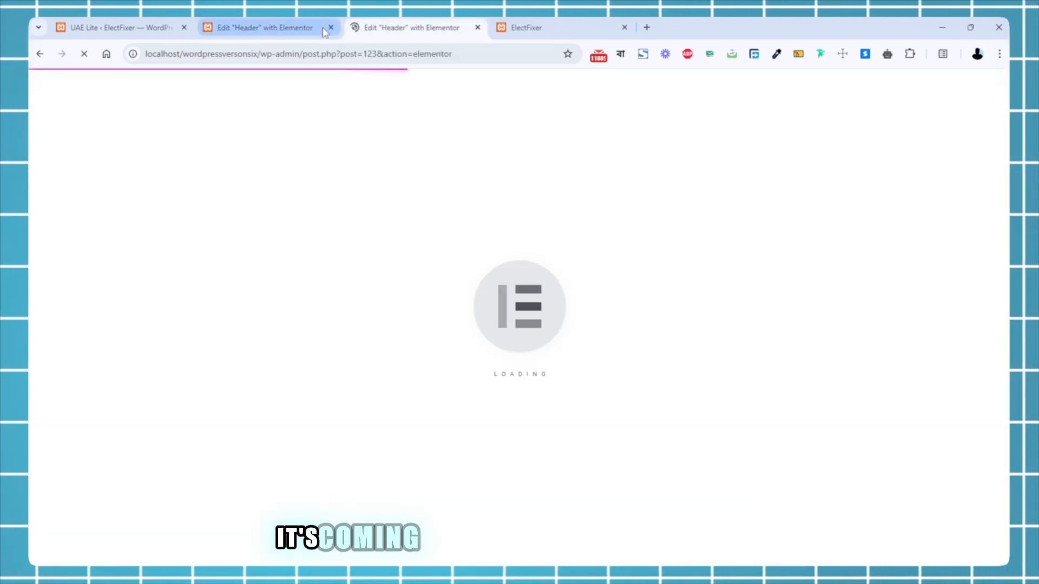
Show the element structure of the finished example header in its already open Elementor editor
left_click(292, 23)
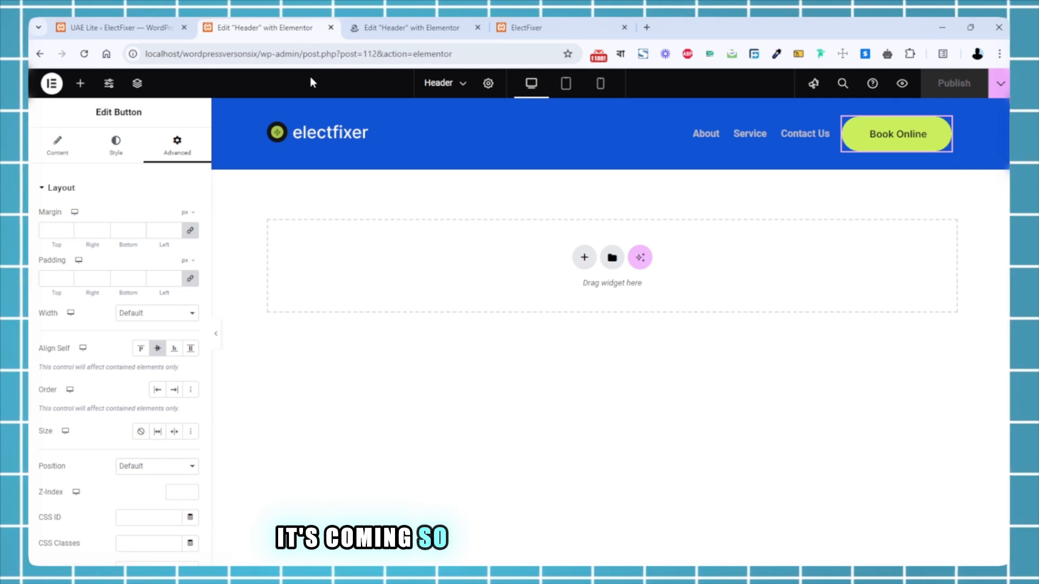
right_click(225, 115)
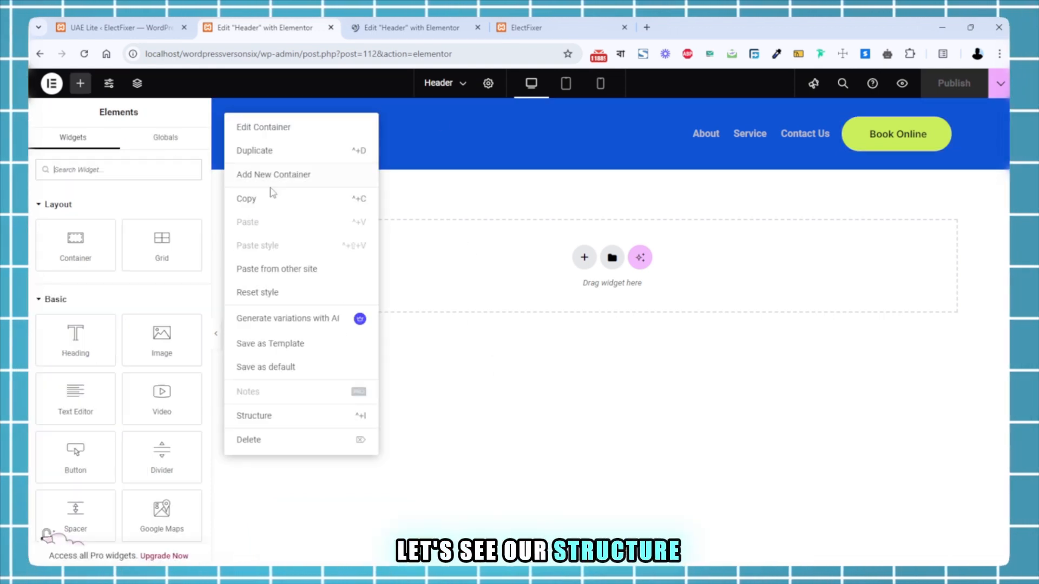
left_click(301, 417)
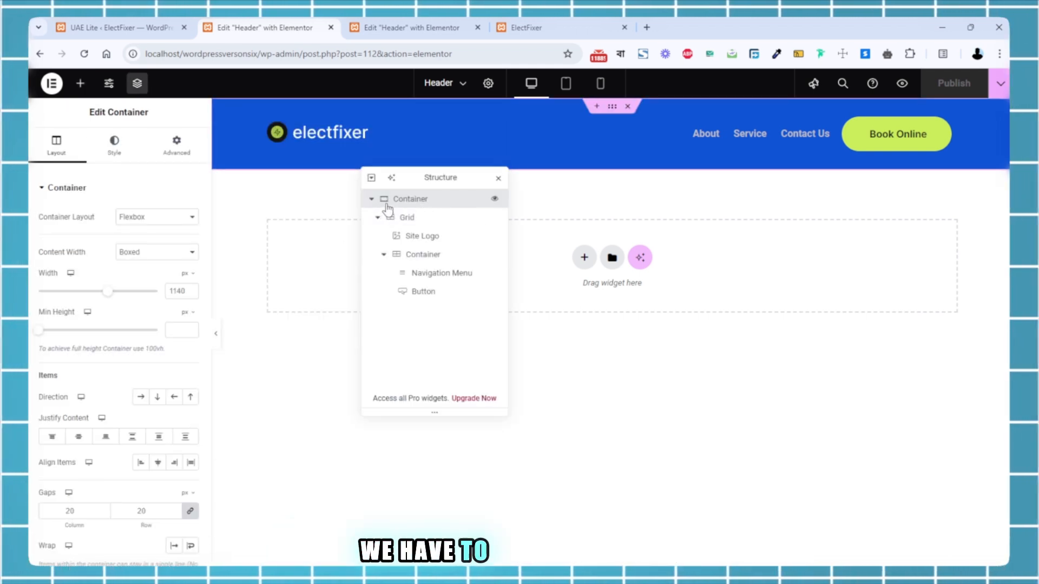
Check the header design in the ElectFixer file in Figma and return to the Elementor editor in Chrome
key("super+Tab")
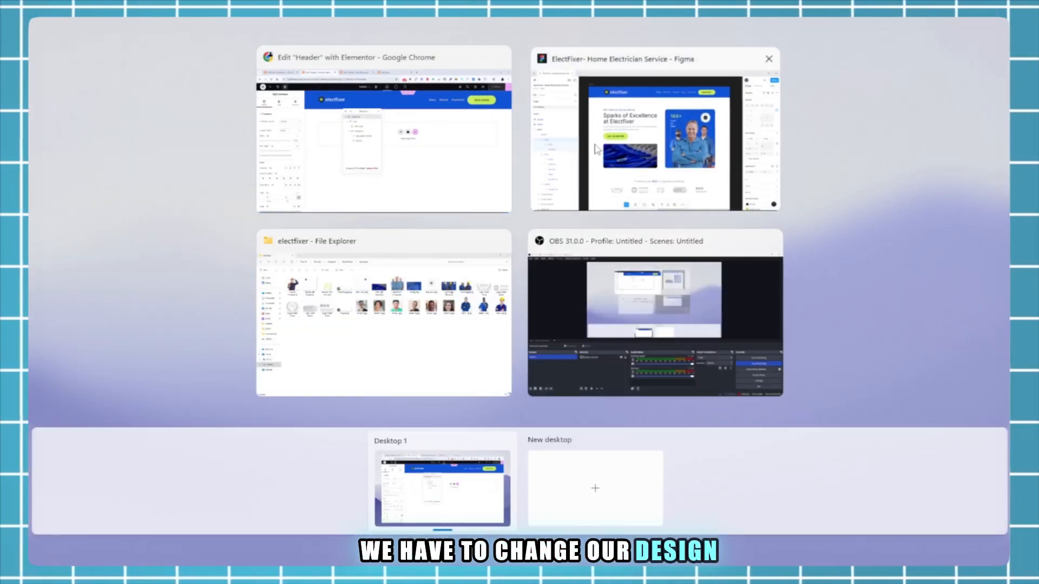
left_click(541, 108)
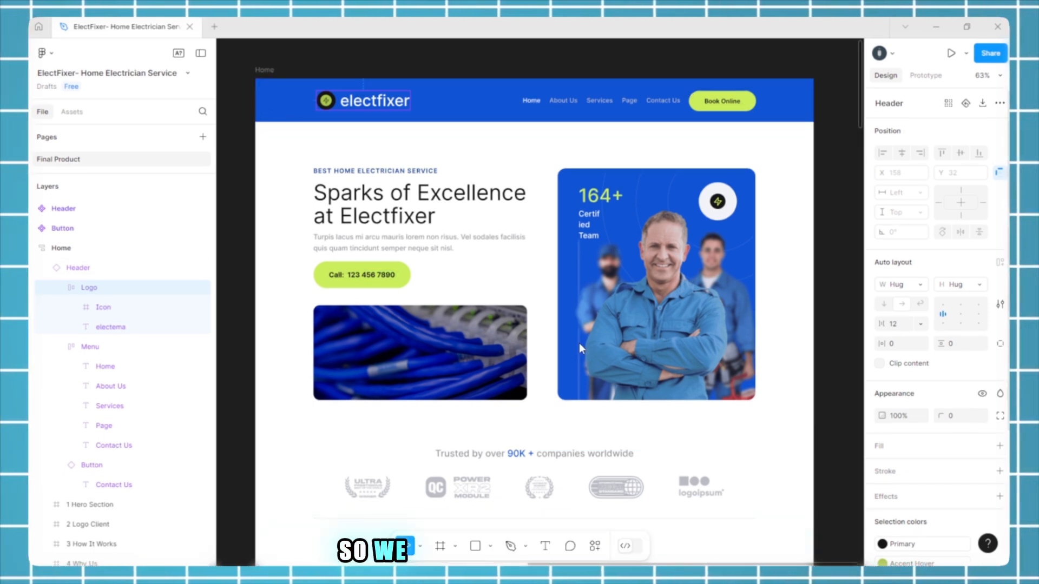
key("super+Tab")
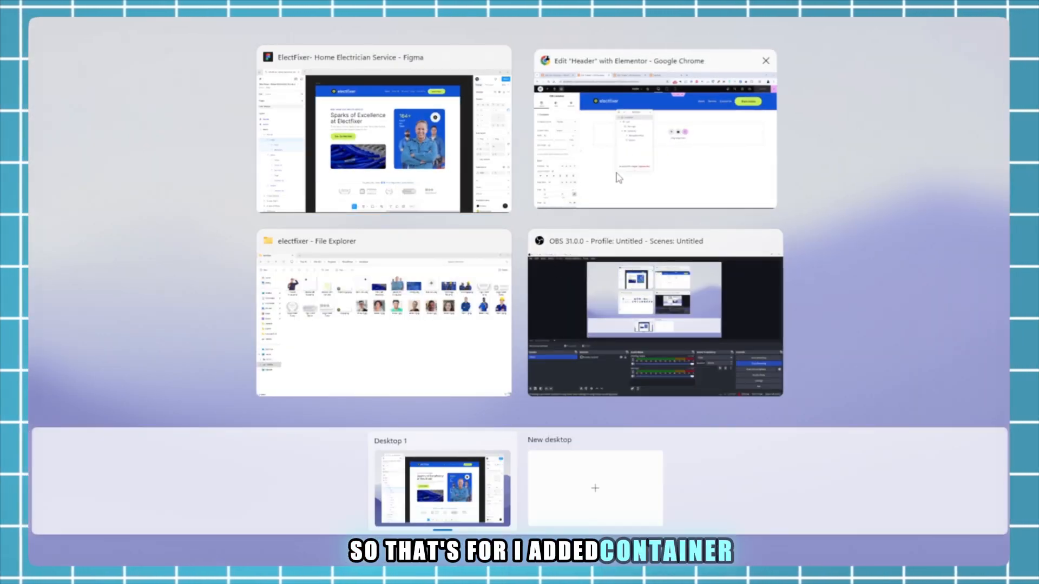
left_click(618, 178)
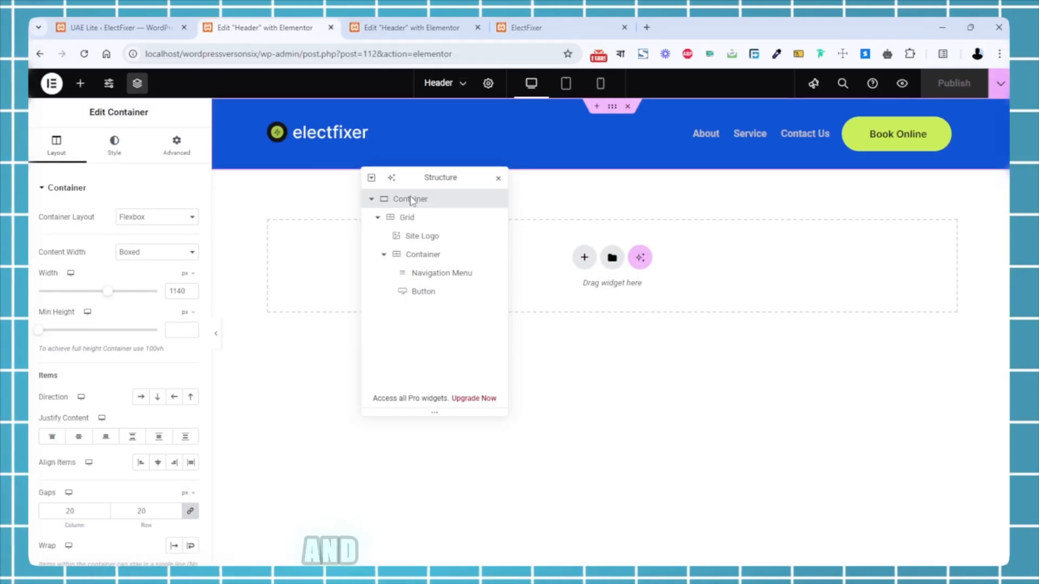
Examine the example header's grid, the site logo and the nested container holding the navigation menu and button
left_click(394, 222)
left_click(401, 222)
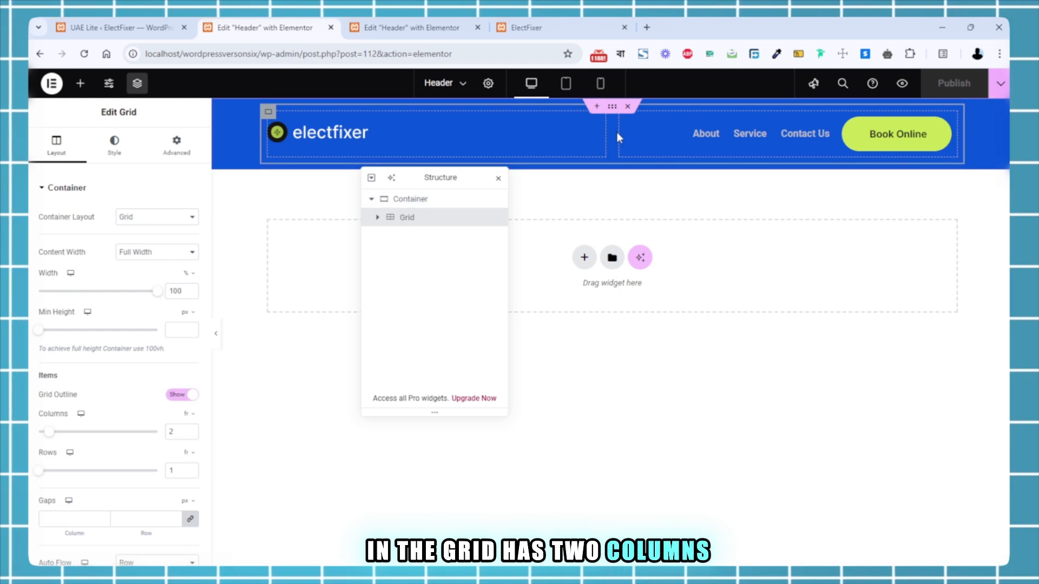
left_click(377, 217)
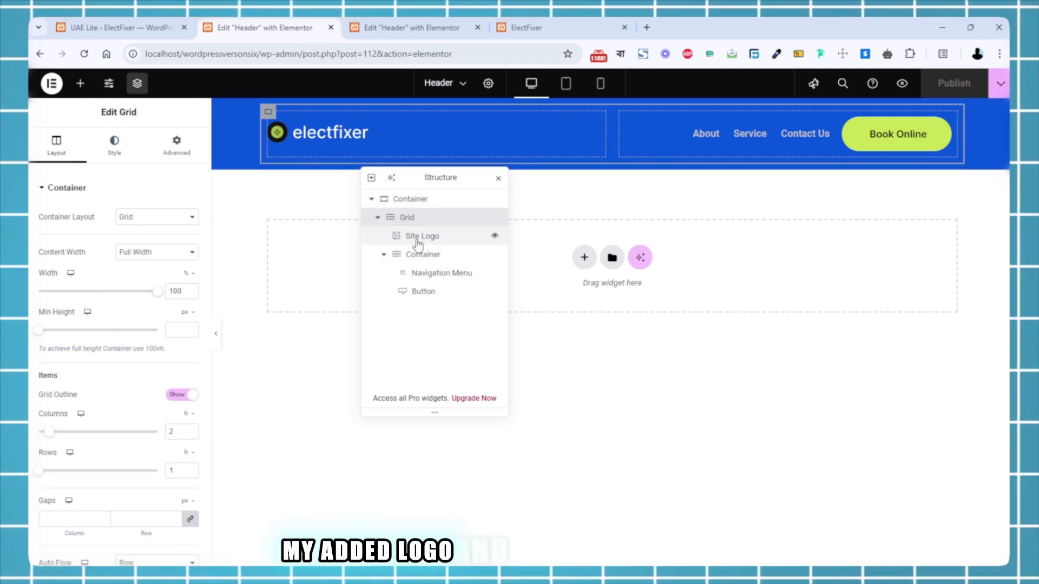
left_click(401, 238)
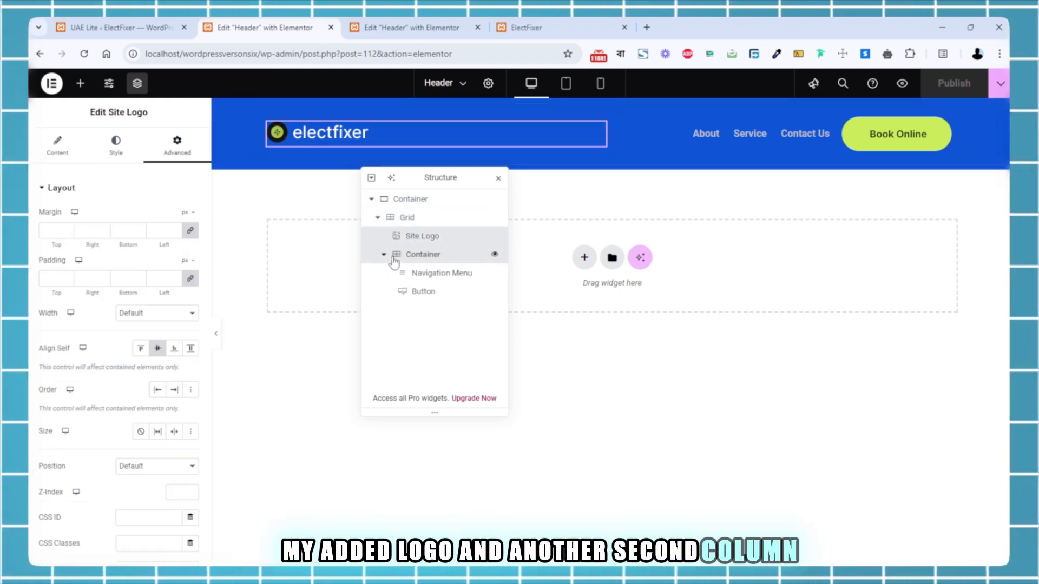
left_click(404, 258)
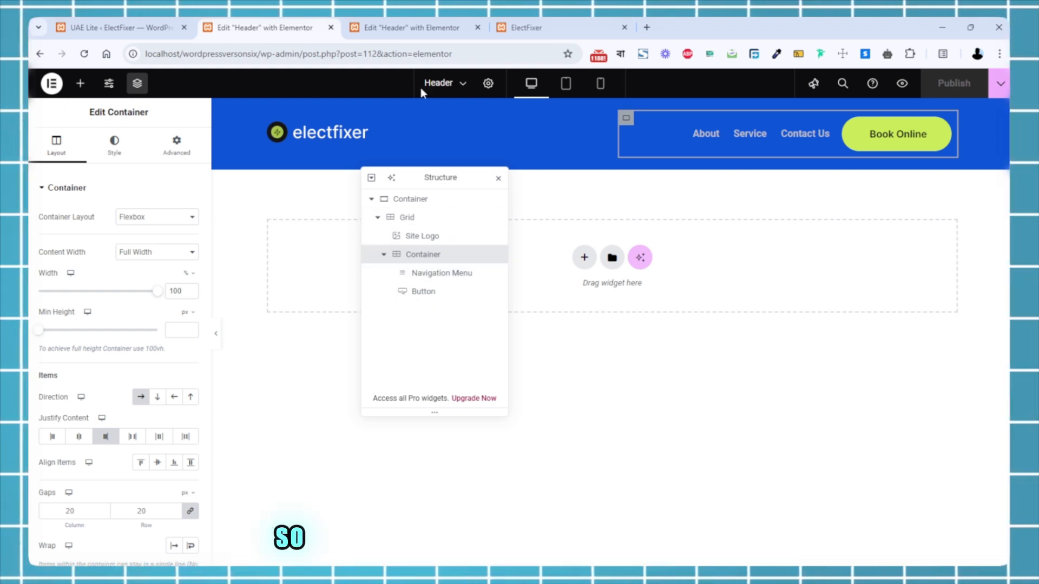
Add a container to the empty canvas of the new Header template
left_click(411, 27)
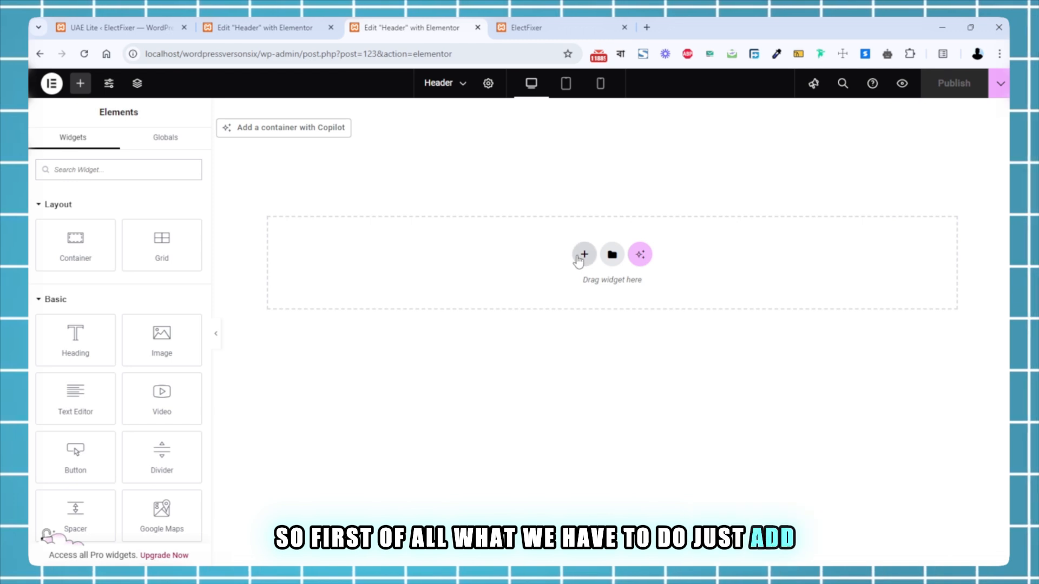
left_click_drag(97, 247, 577, 259)
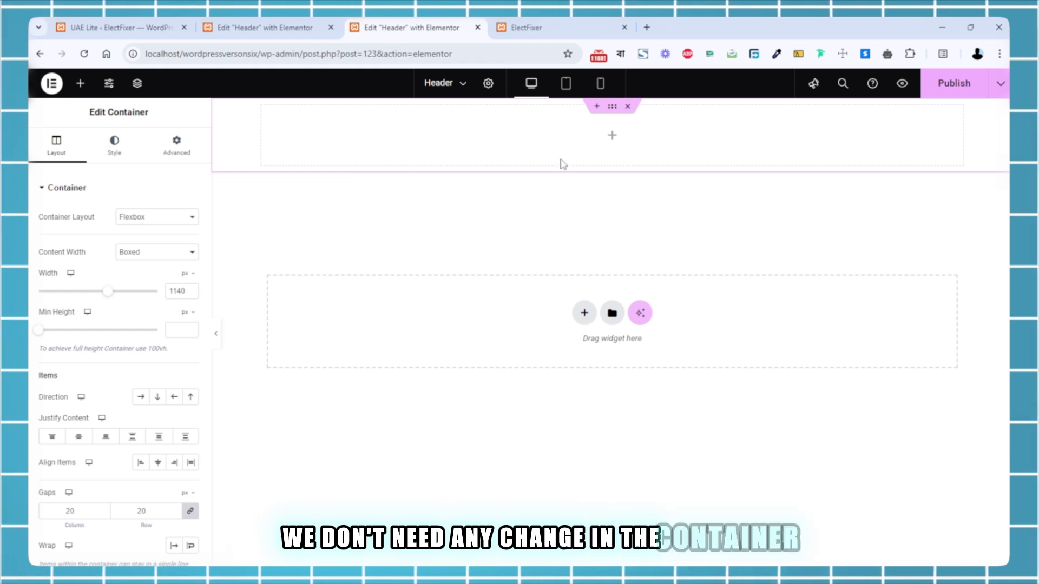
Add a grid inside the header container and set it to 1 row and 2 columns
left_click(80, 83)
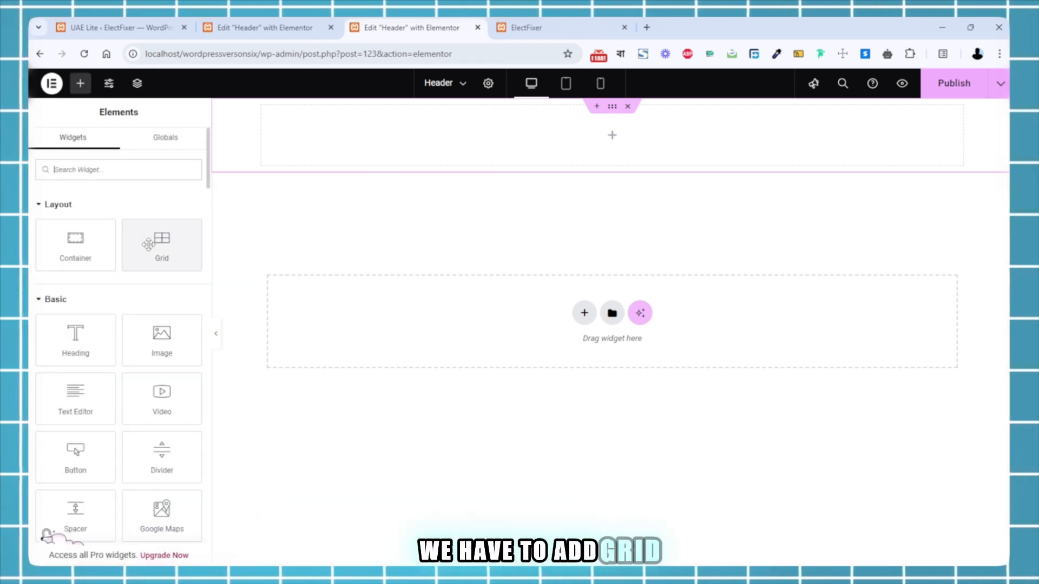
left_click_drag(161, 244, 620, 149)
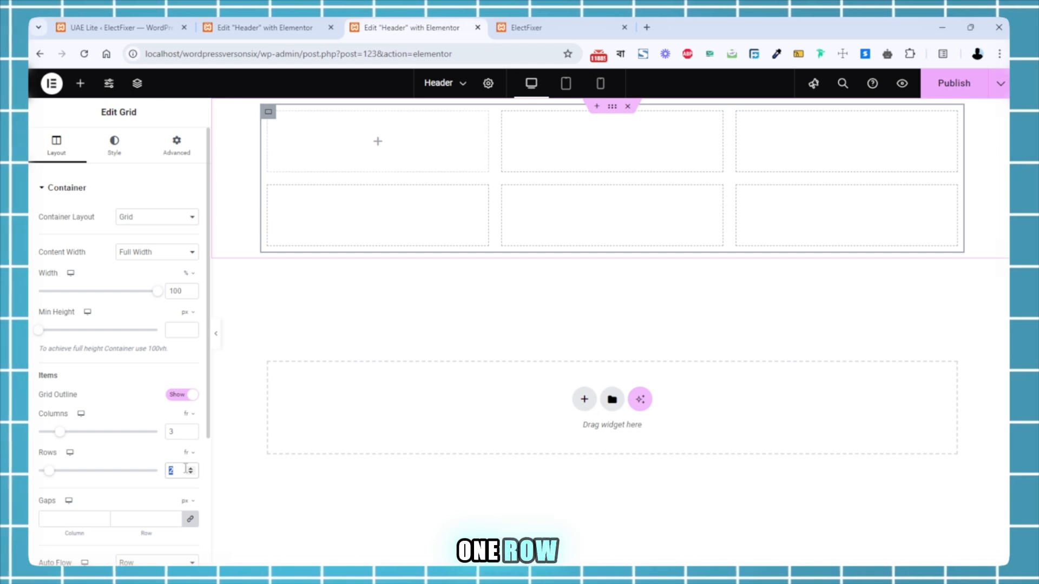
type("1")
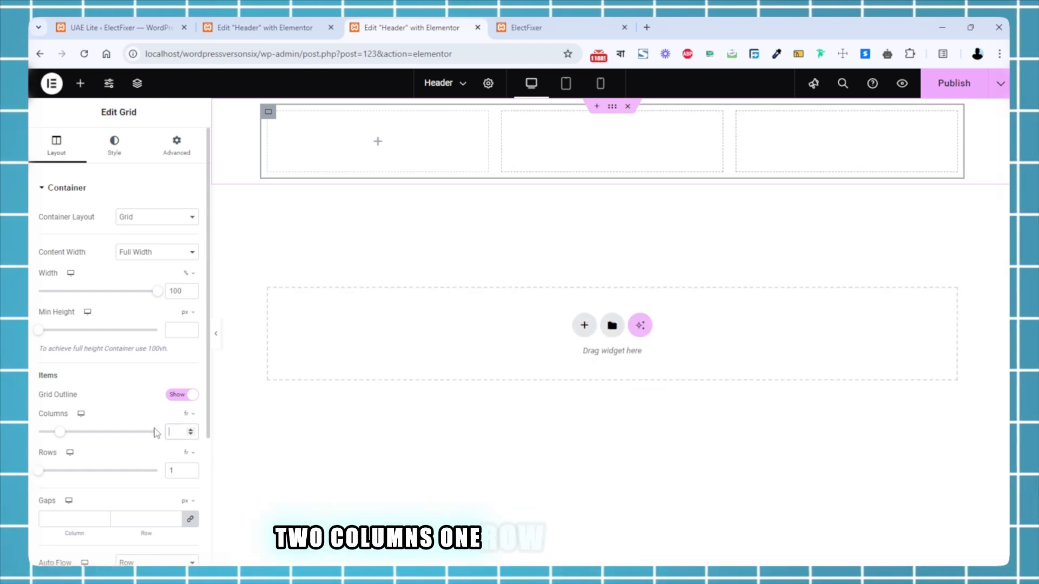
type("2")
Find the Ultimate Addons Site Logo widget and place it in the first grid cell
left_click(437, 143)
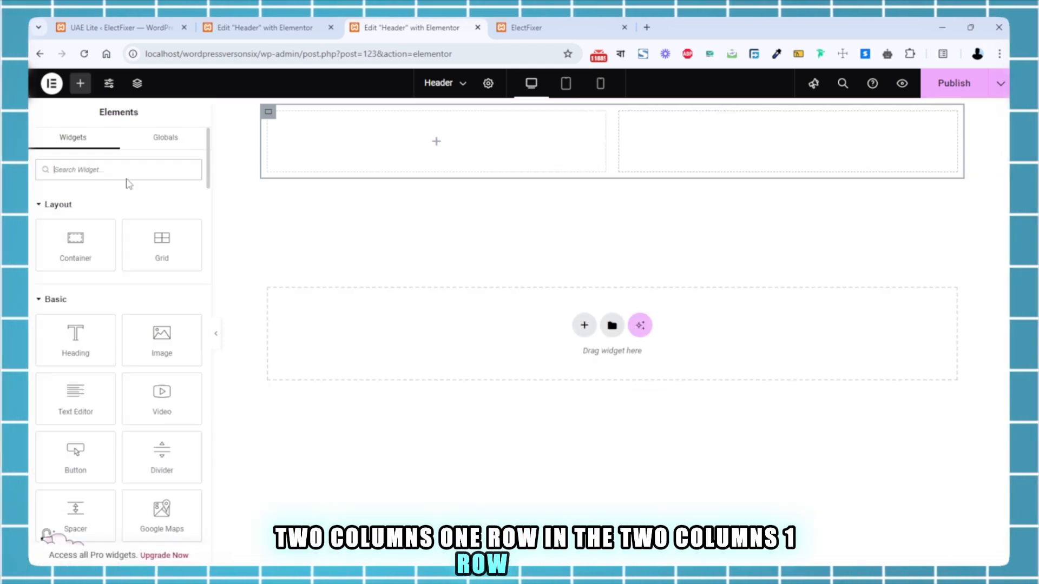
type("log")
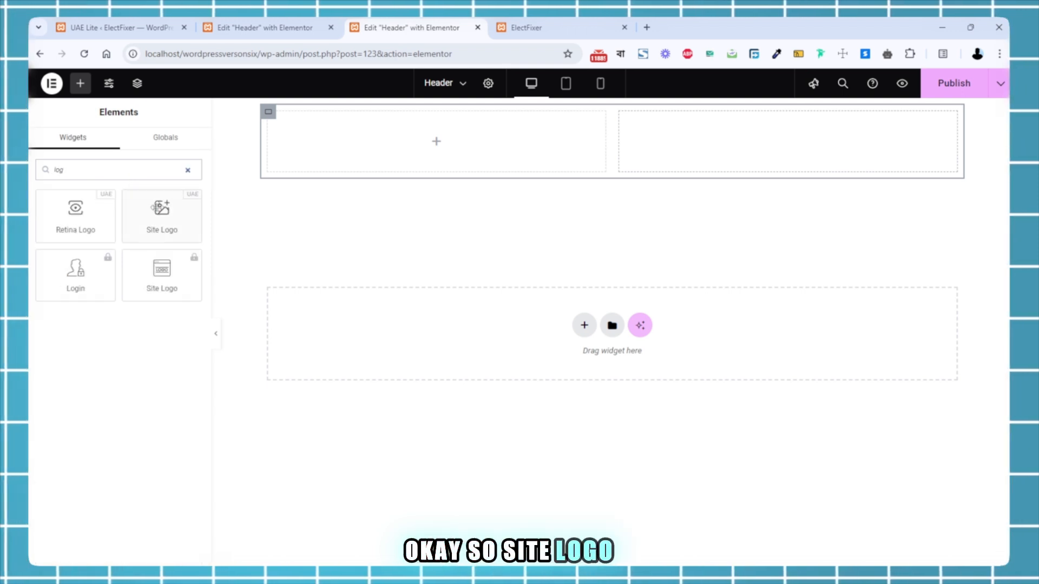
left_click_drag(158, 208, 164, 269)
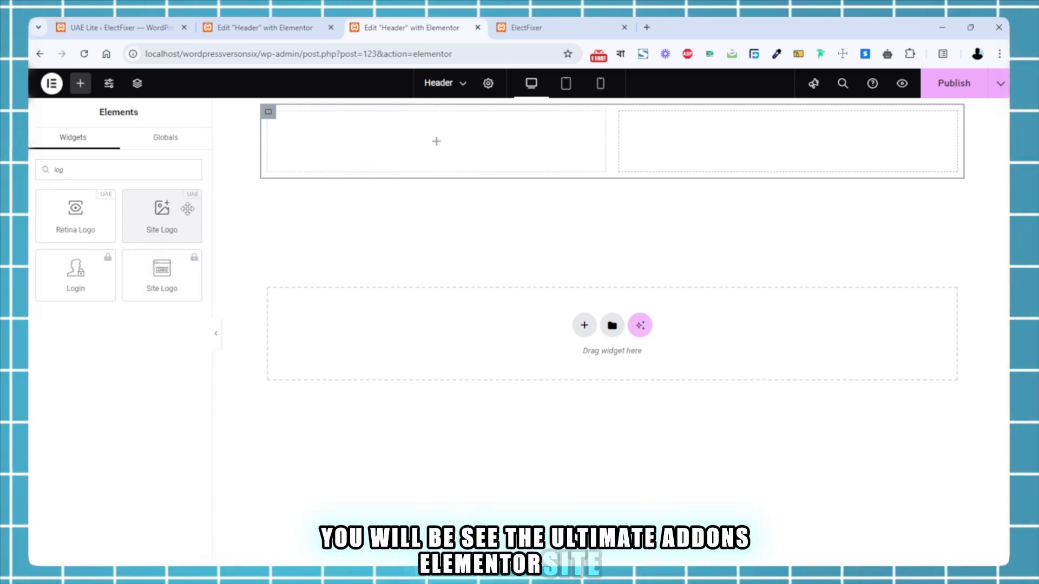
left_click_drag(178, 226, 413, 170)
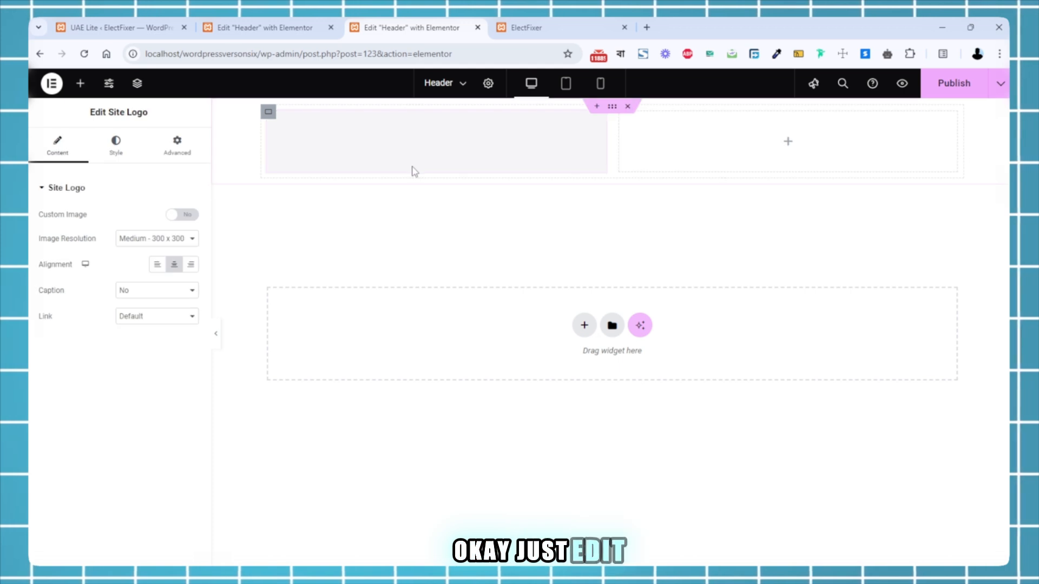
Enable a custom image for the site logo and insert Logo.png from the media library
left_click(190, 216)
left_click(184, 280)
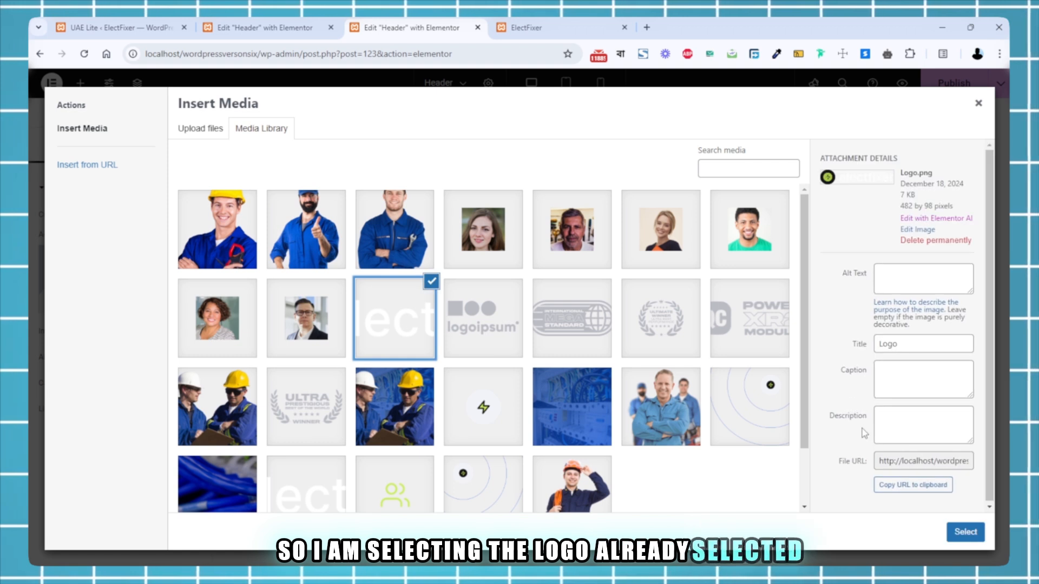
left_click(965, 532)
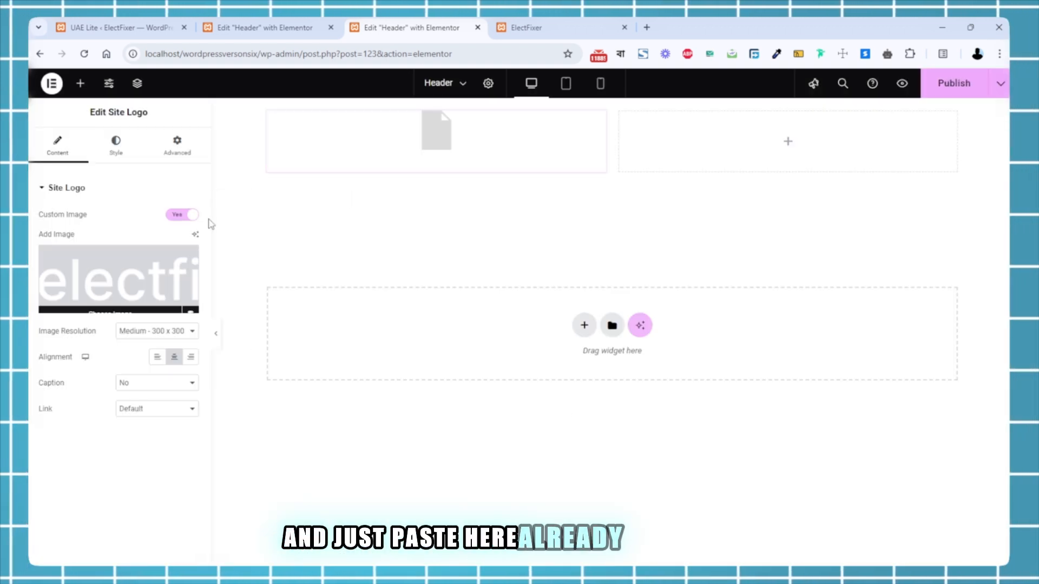
Check the site logo's image resolution in the example header and set the new logo's resolution to Full
left_click(141, 332)
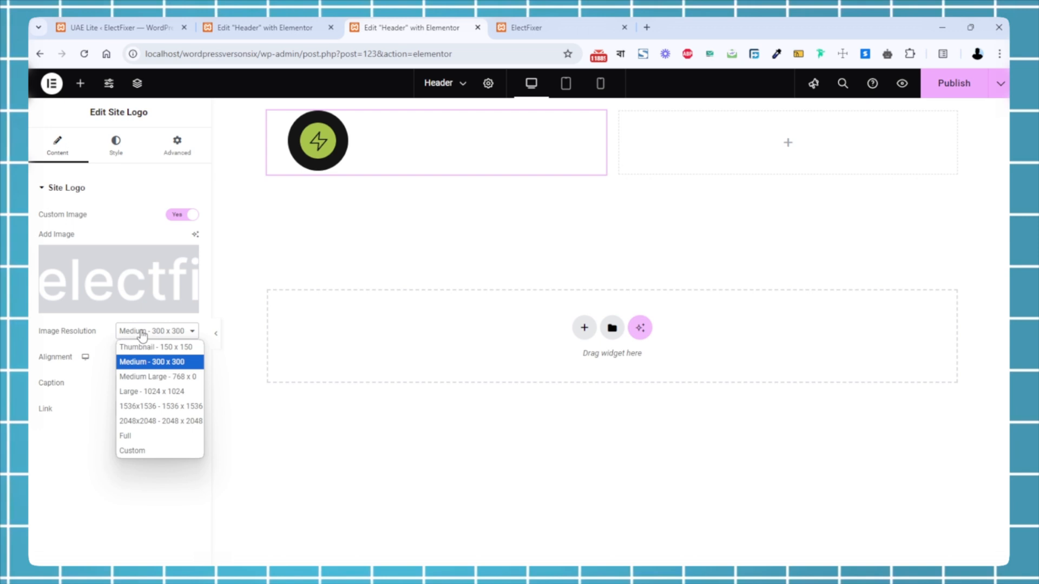
left_click(200, 22)
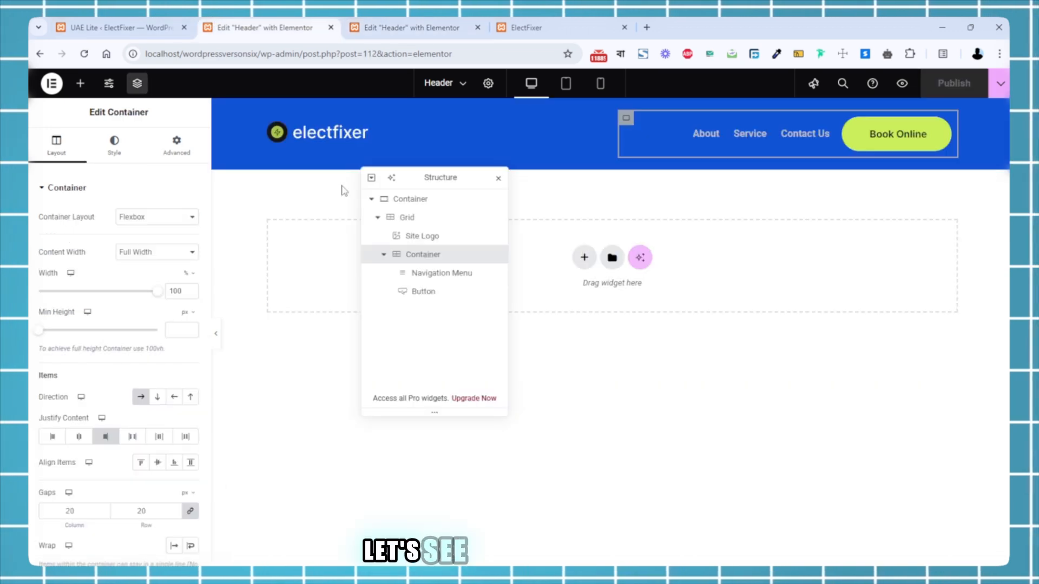
left_click(323, 138)
left_click(56, 145)
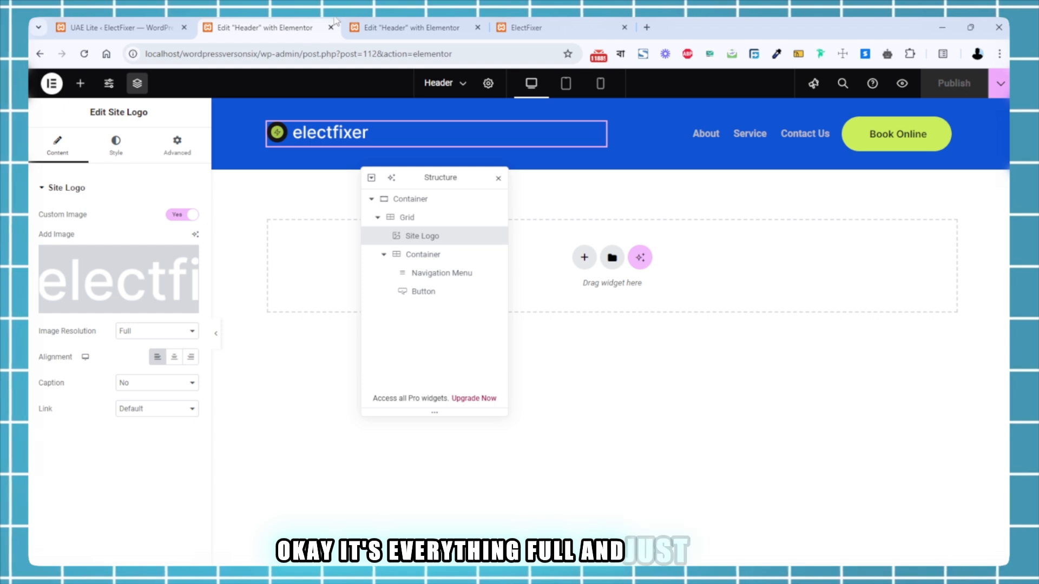
left_click(367, 27)
left_click(134, 332)
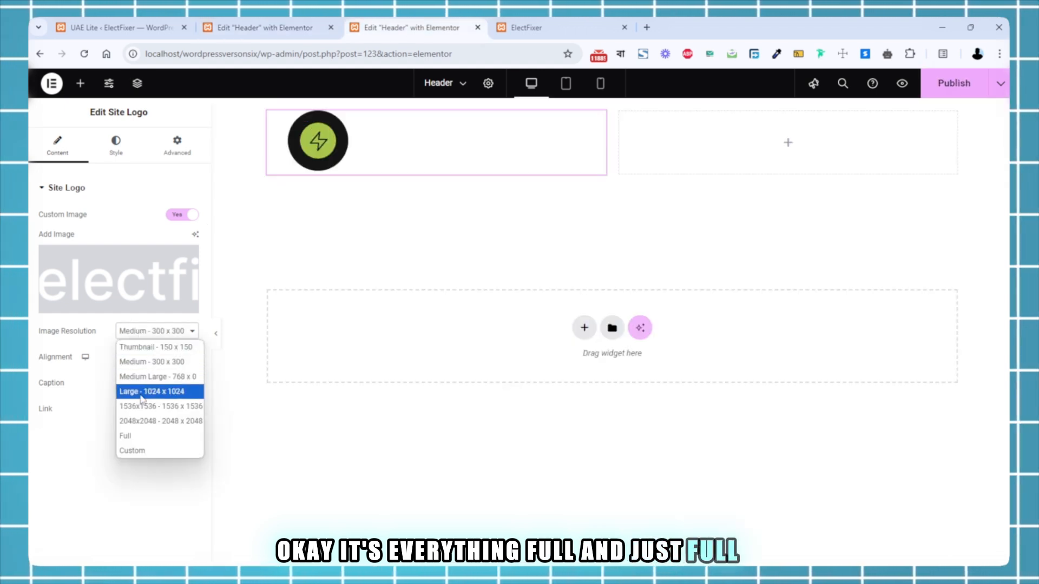
left_click(150, 433)
Set the site logo's width to 30% and max width to 100%, and set its Align Self to center
left_click(104, 146)
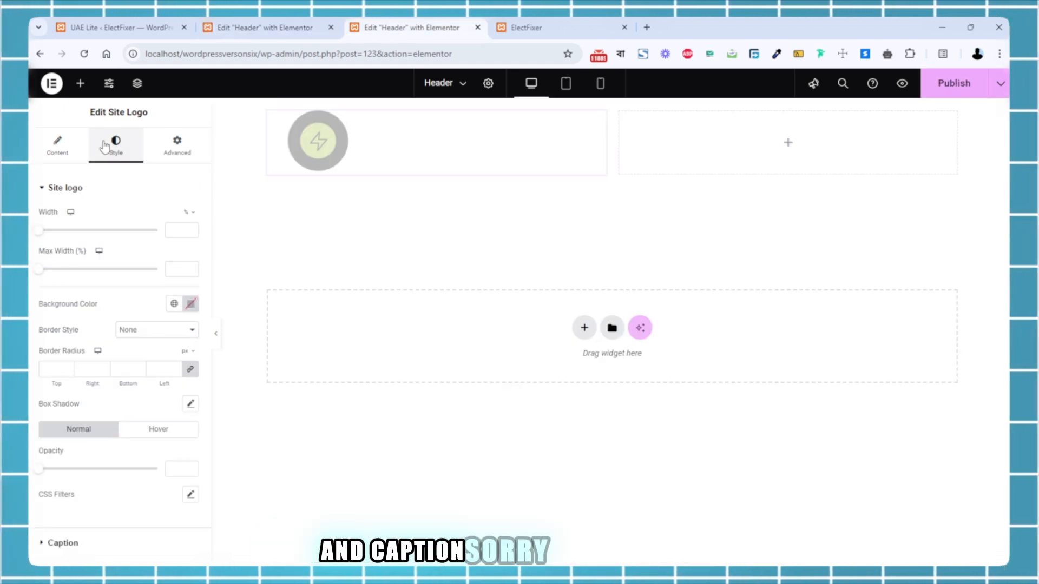
left_click(81, 143)
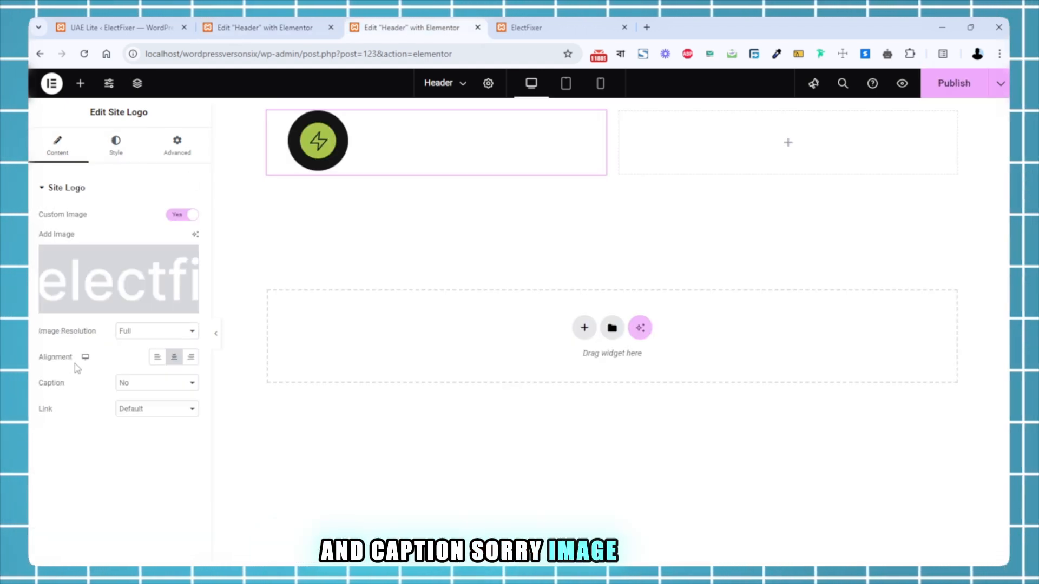
left_click(116, 147)
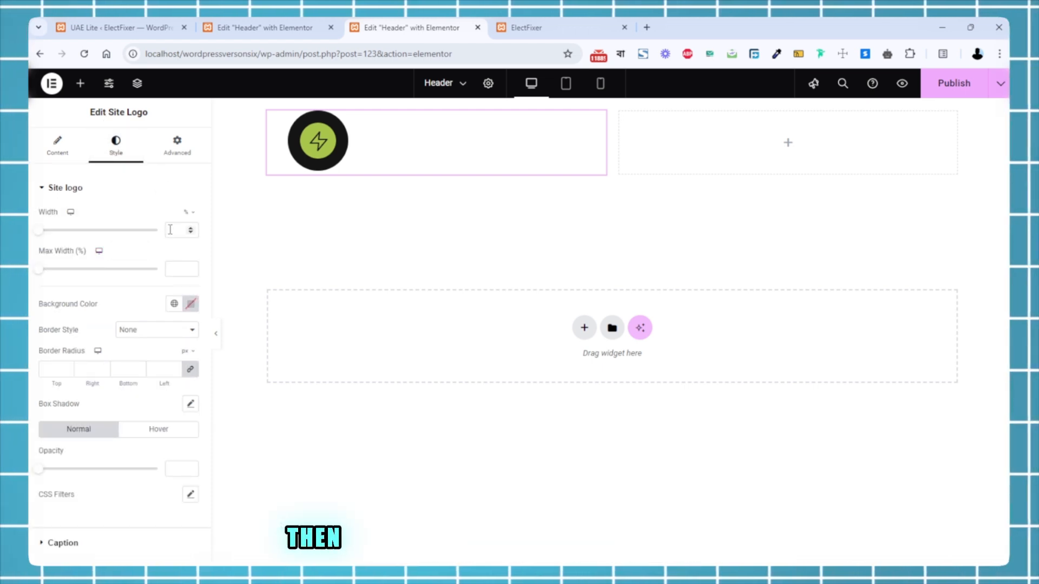
type("30")
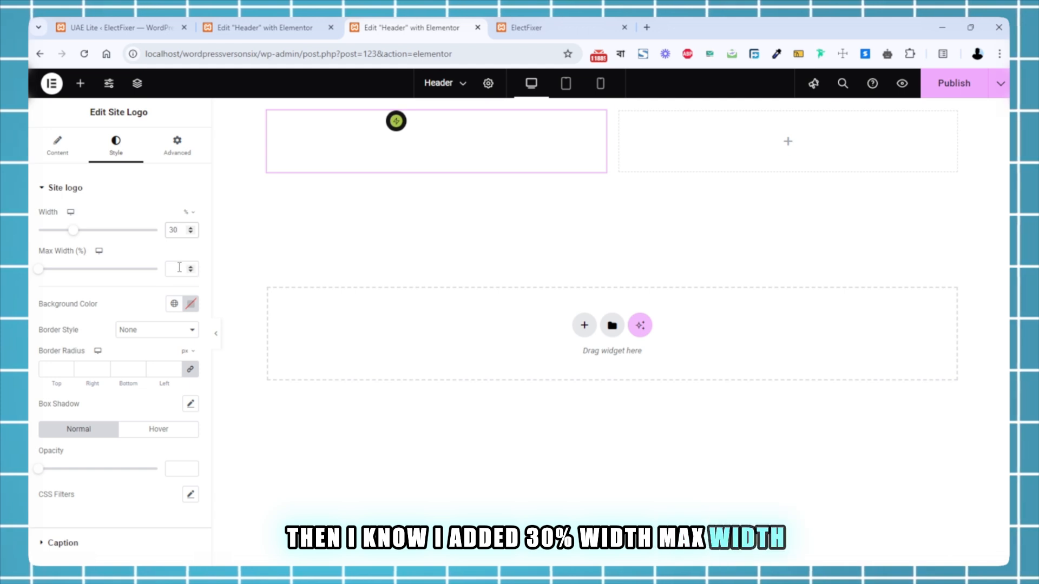
type("100")
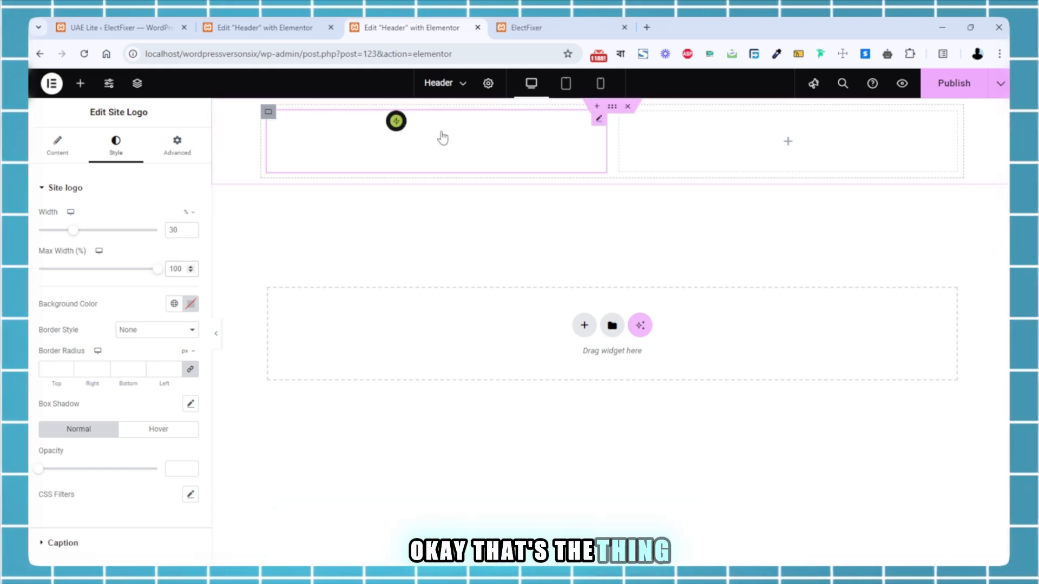
left_click(176, 144)
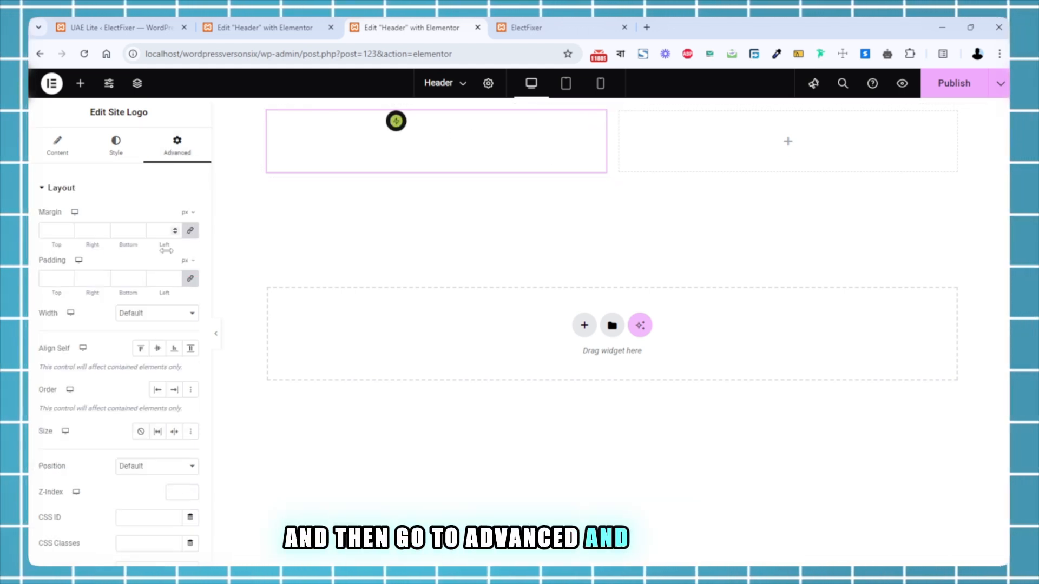
left_click(156, 352)
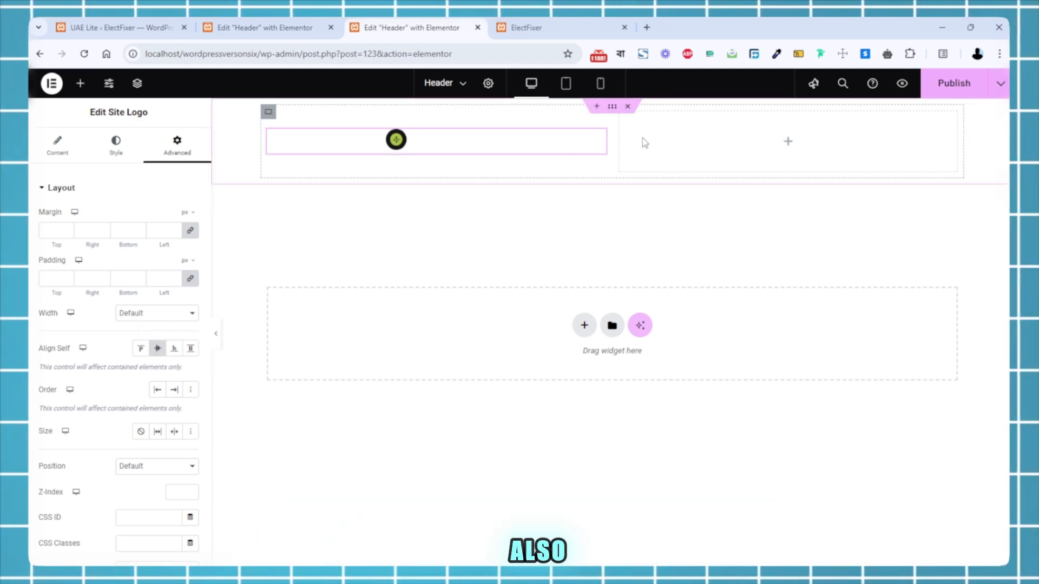
Copy the background color code from the outer container of the example header
left_click(612, 108)
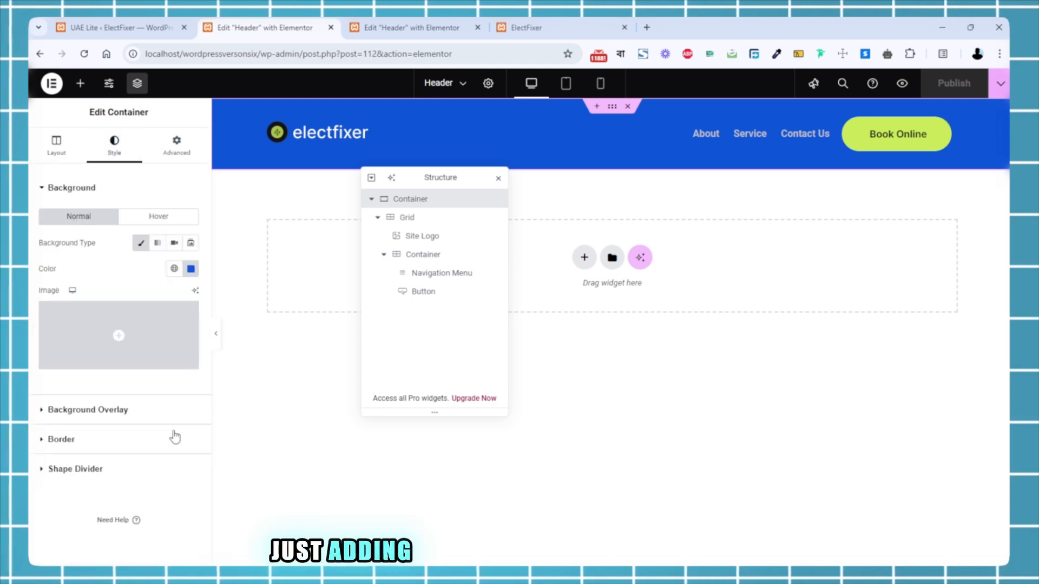
left_click(190, 268)
key("ctrl+c")
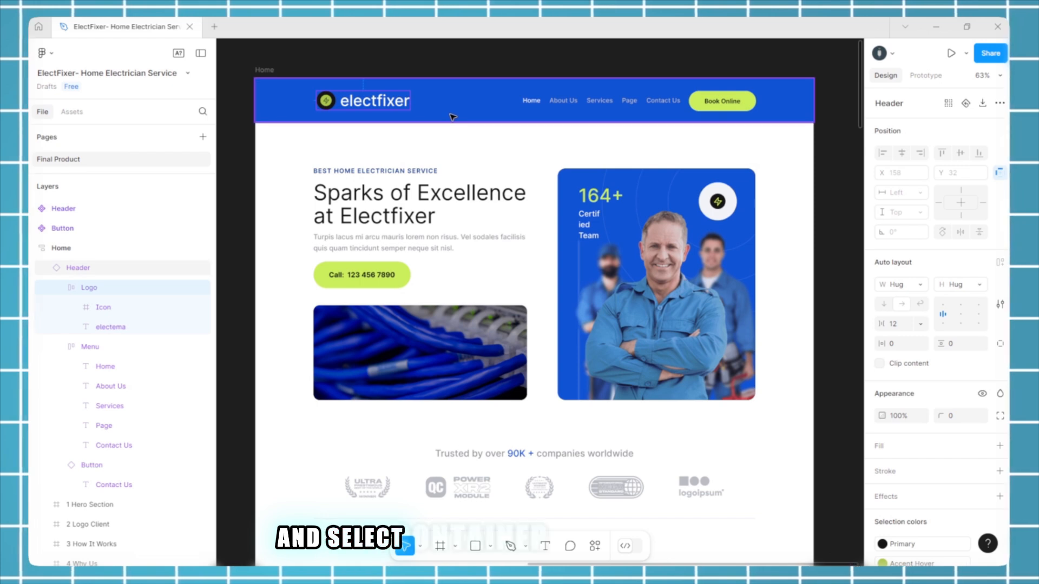
Inspect the Header frame's fill color in the Figma design and return to the Elementor editor in Chrome
left_click(514, 114)
scroll(908, 401, "down", 2)
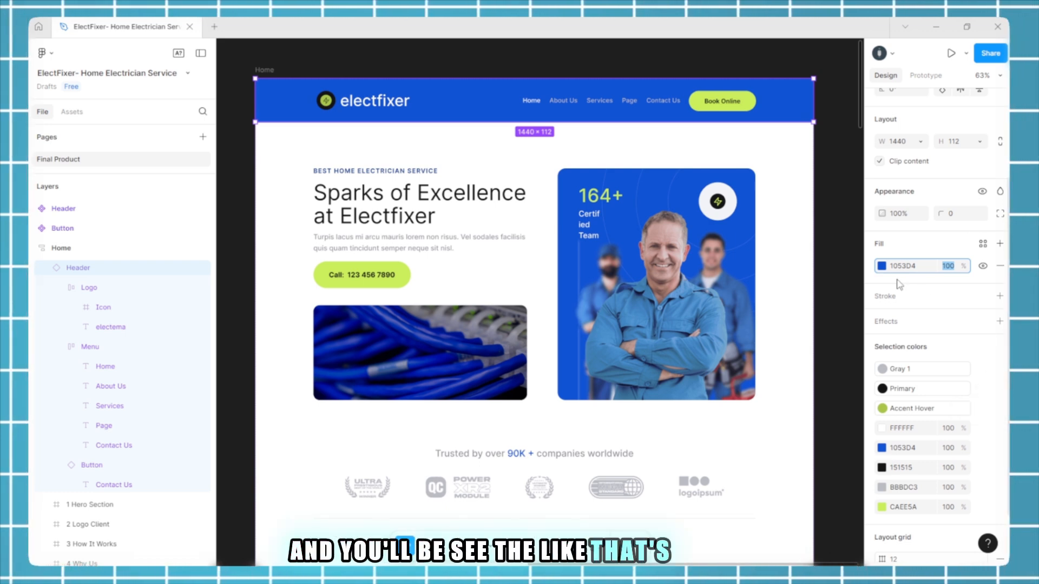
key("super+Tab")
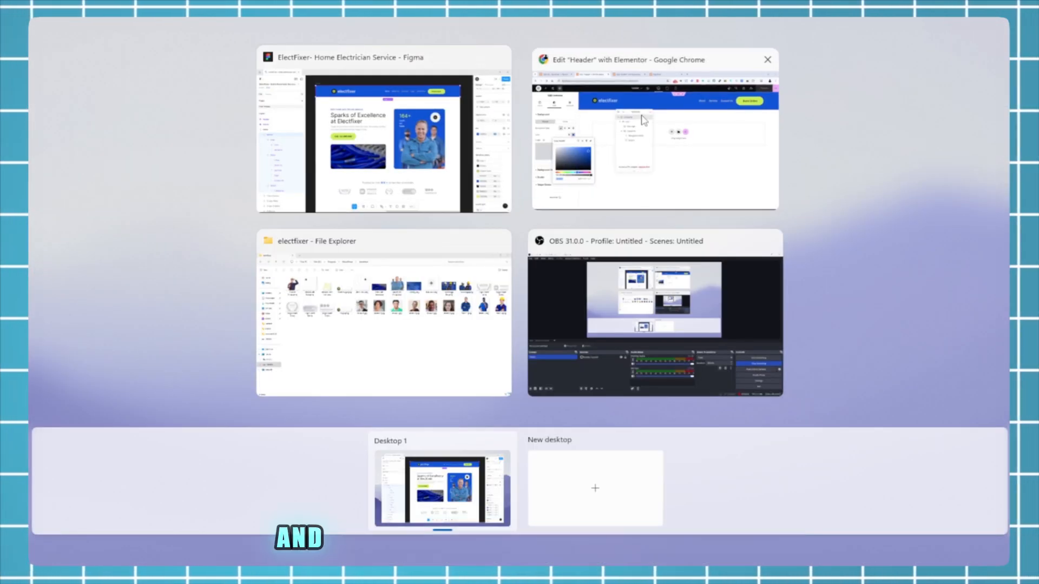
left_click(650, 175)
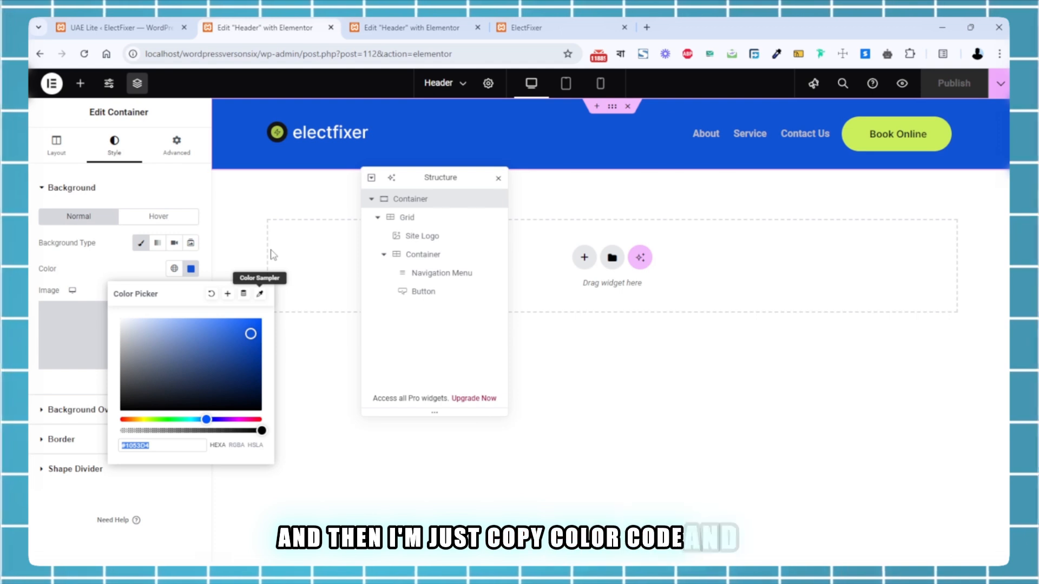
Give the new header's outer container a classic background with the copied color #1053D4
left_click(411, 27)
left_click(141, 243)
left_click(190, 269)
key("ctrl+v")
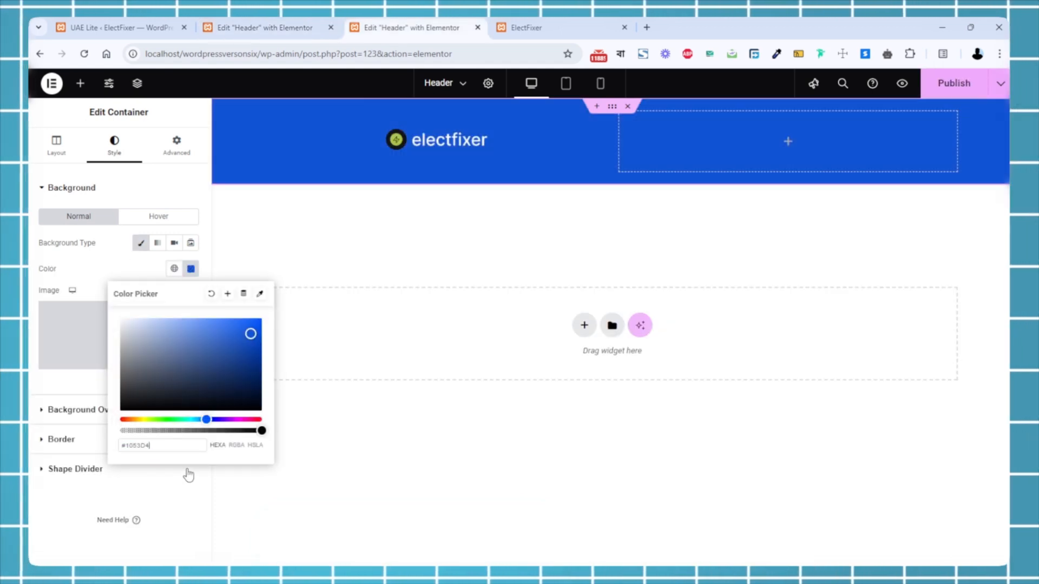
Add a nested container to the empty second cell of the header grid
left_click(427, 149)
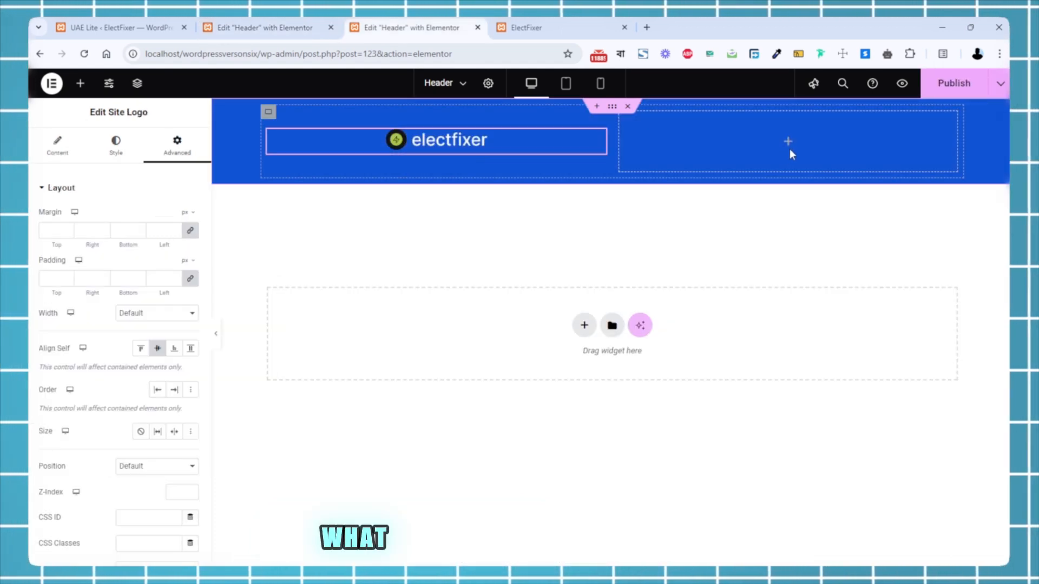
left_click(784, 152)
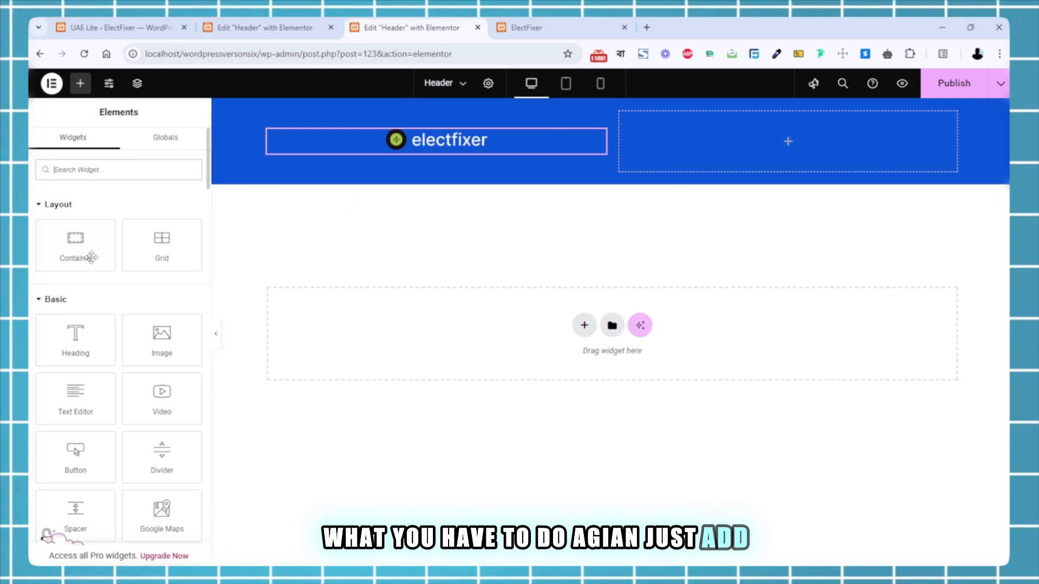
left_click_drag(91, 258, 703, 173)
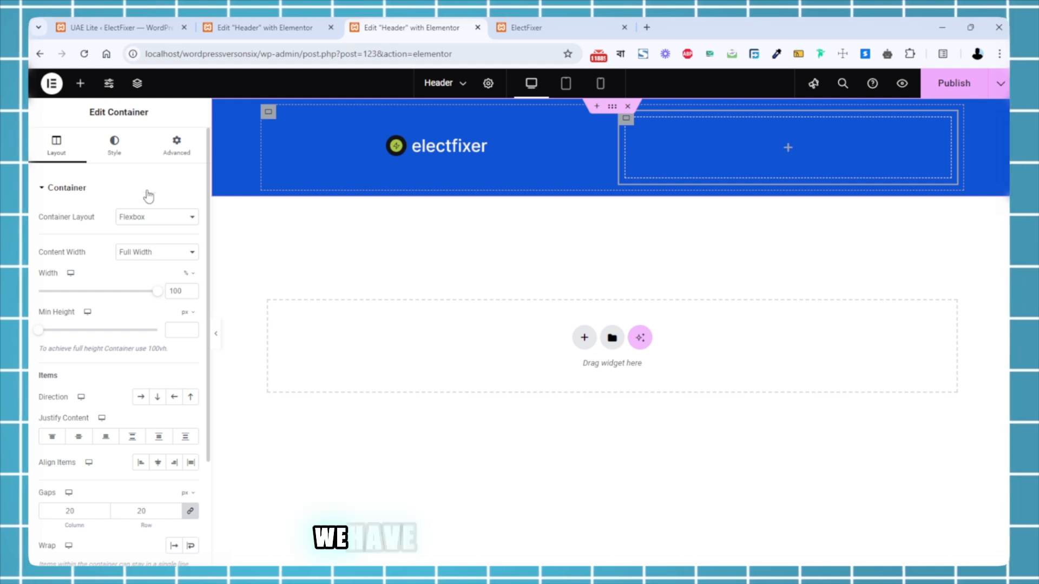
Search the widgets for "menu" and place the Ultimate Addons Navigation Menu in the nested container
left_click(787, 148)
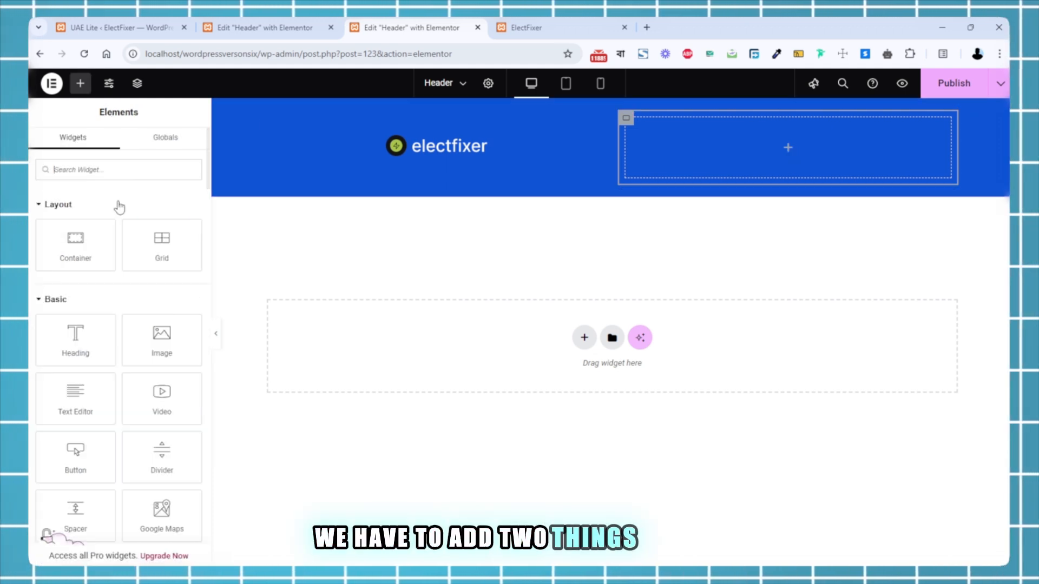
left_click(130, 165)
type("meu")
key("BackSpace")
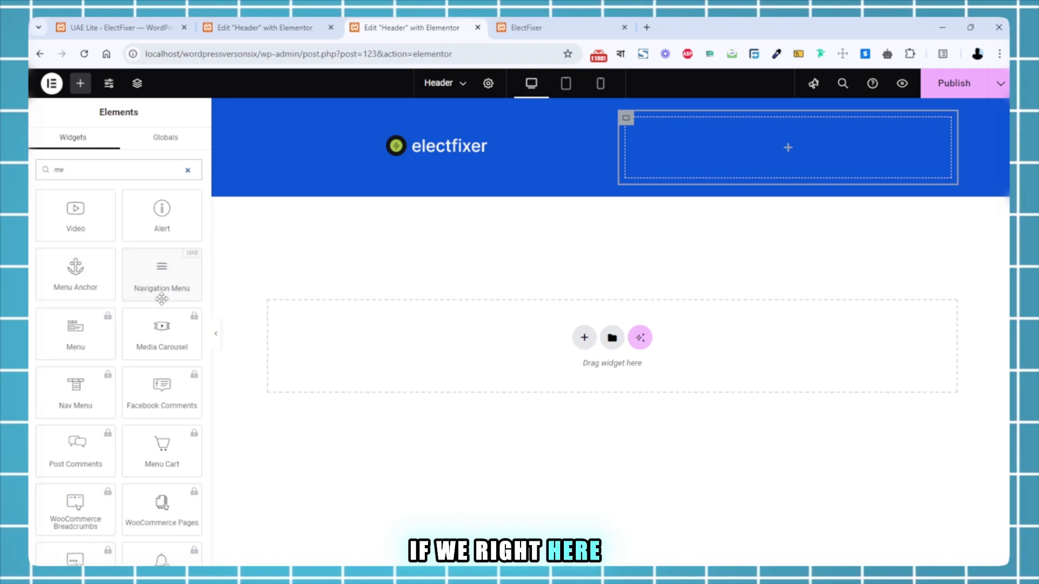
type("enu")
key("BackSpace")
key("BackSpace")
key("BackSpace")
type("nu")
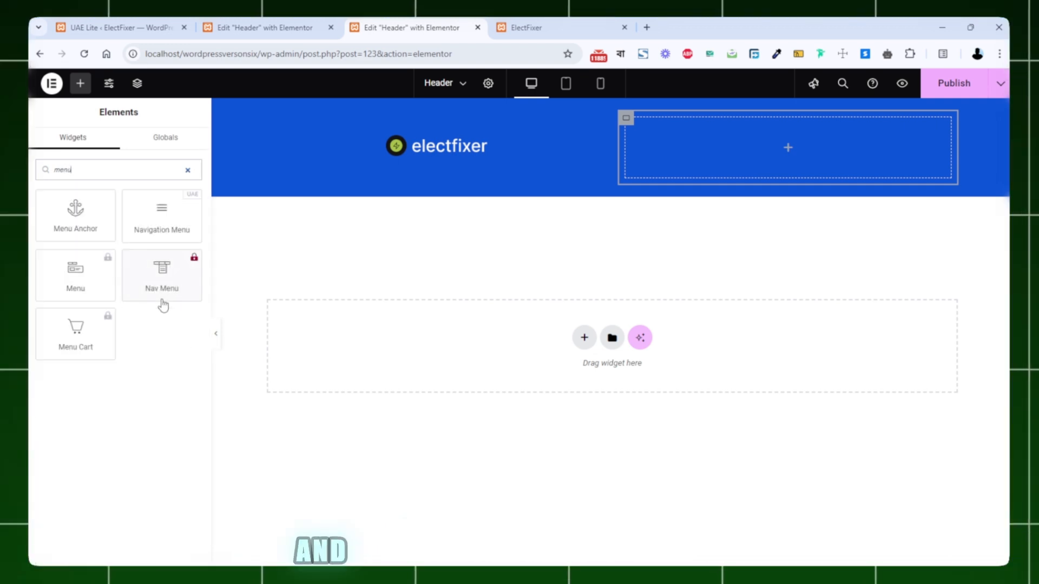
left_click_drag(157, 211, 713, 153)
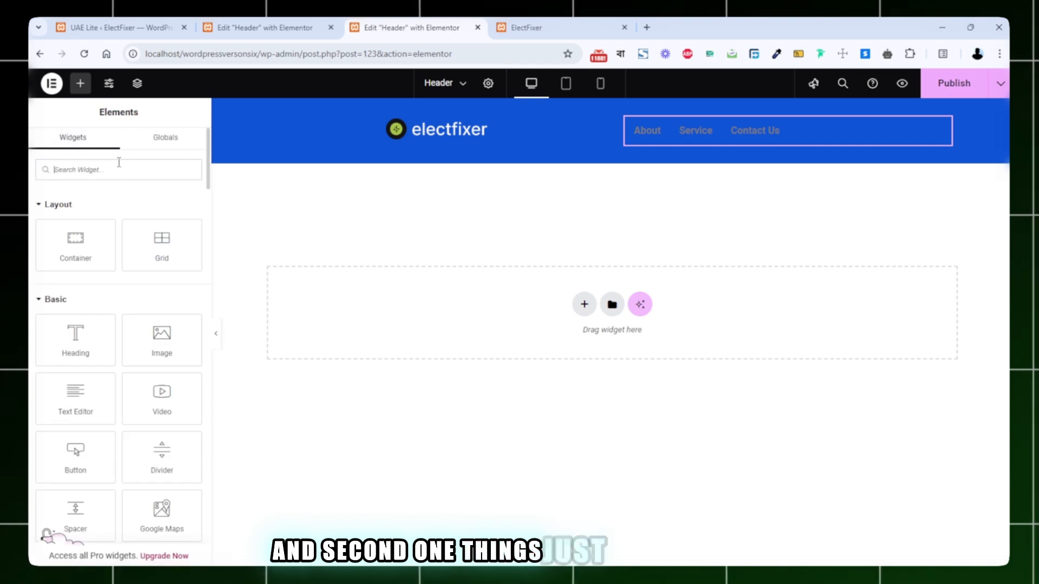
Find the Button widget and place it in the nested container with the navigation menu
type("butt")
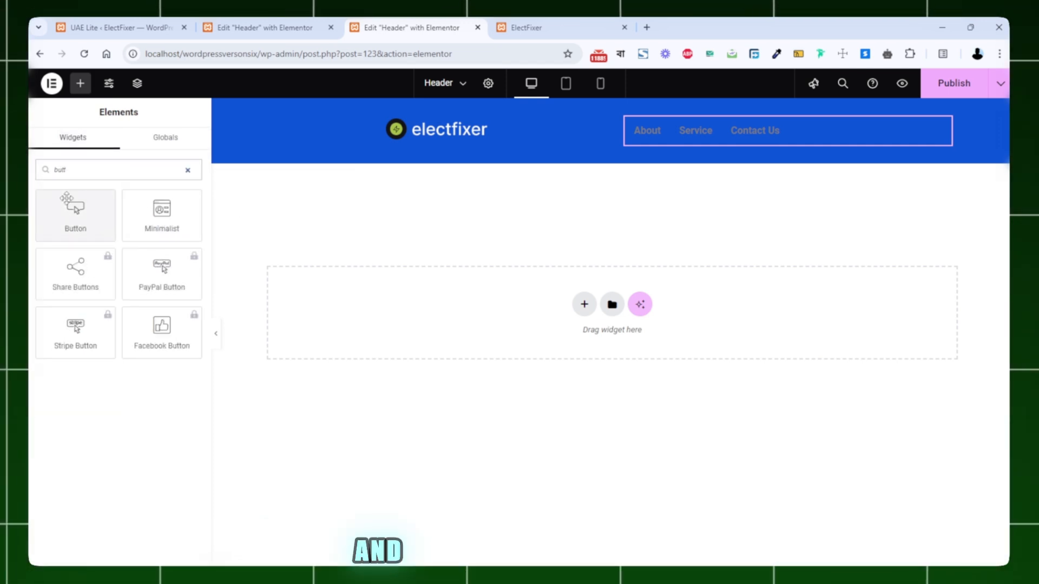
left_click_drag(74, 208, 756, 131)
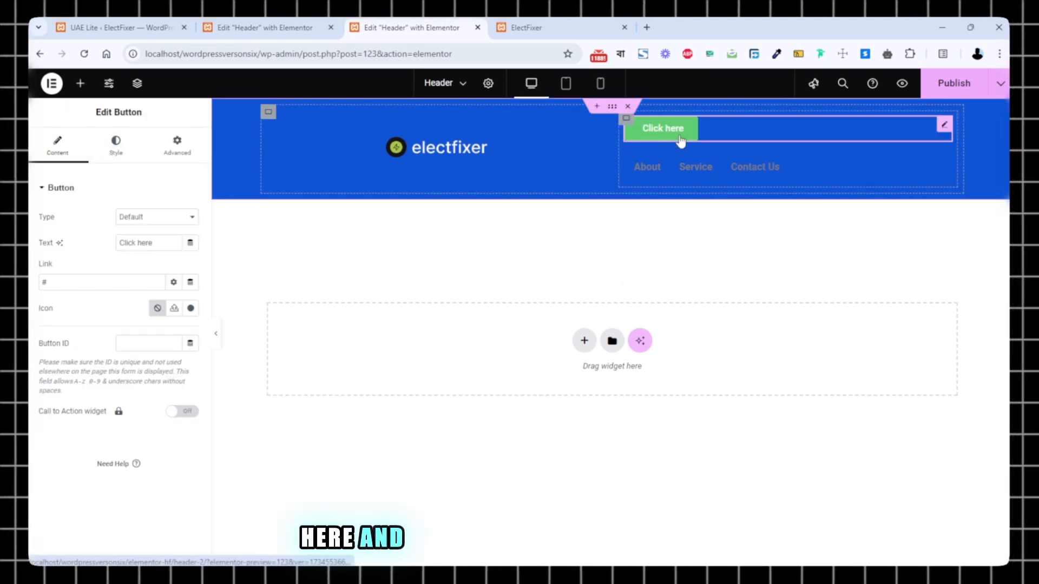
Place the button after the navigation menu and set their container to row direction with content justified to the end
left_click_drag(679, 137, 680, 181)
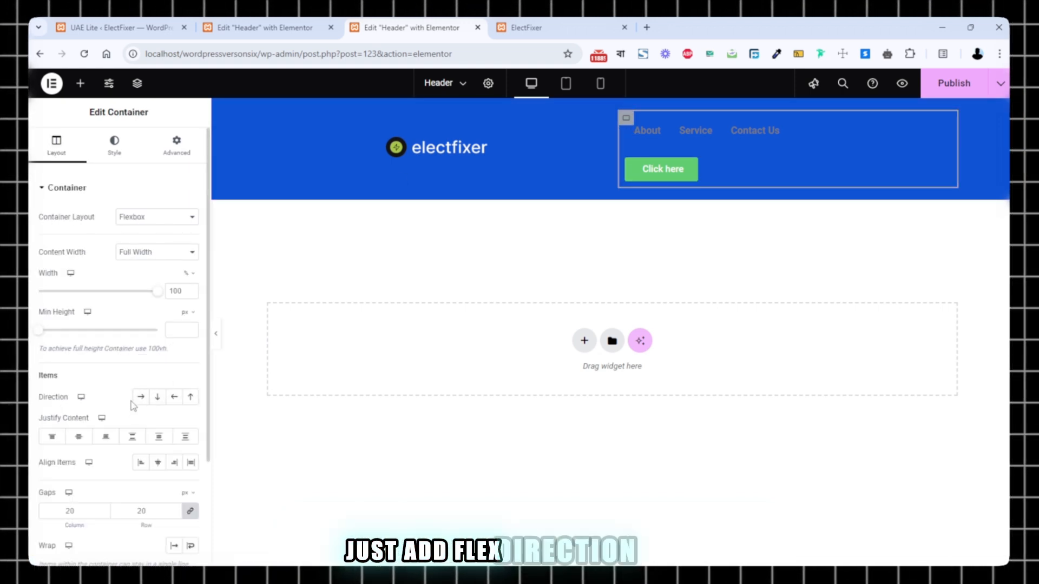
left_click(141, 398)
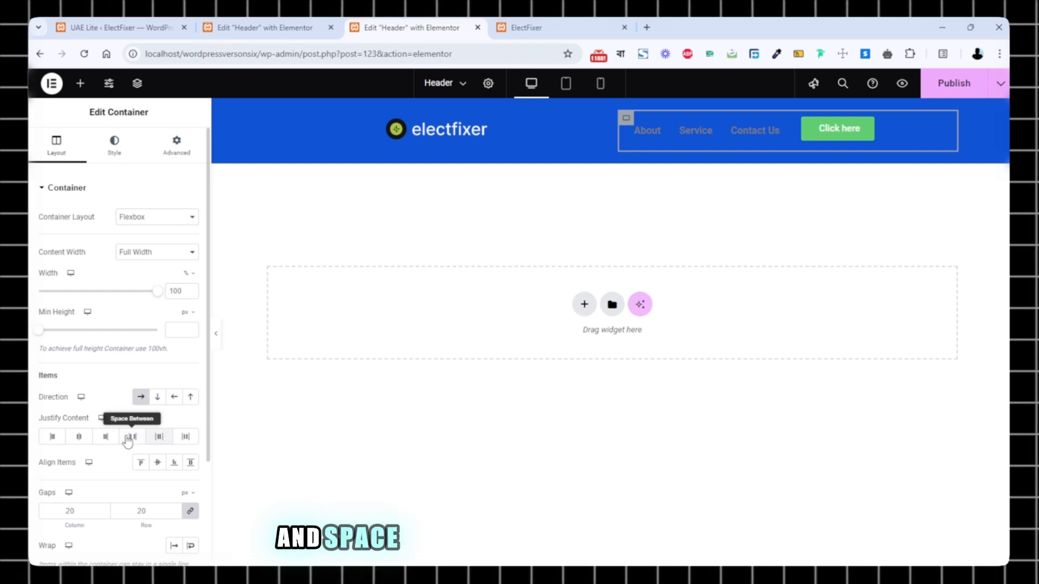
left_click(105, 436)
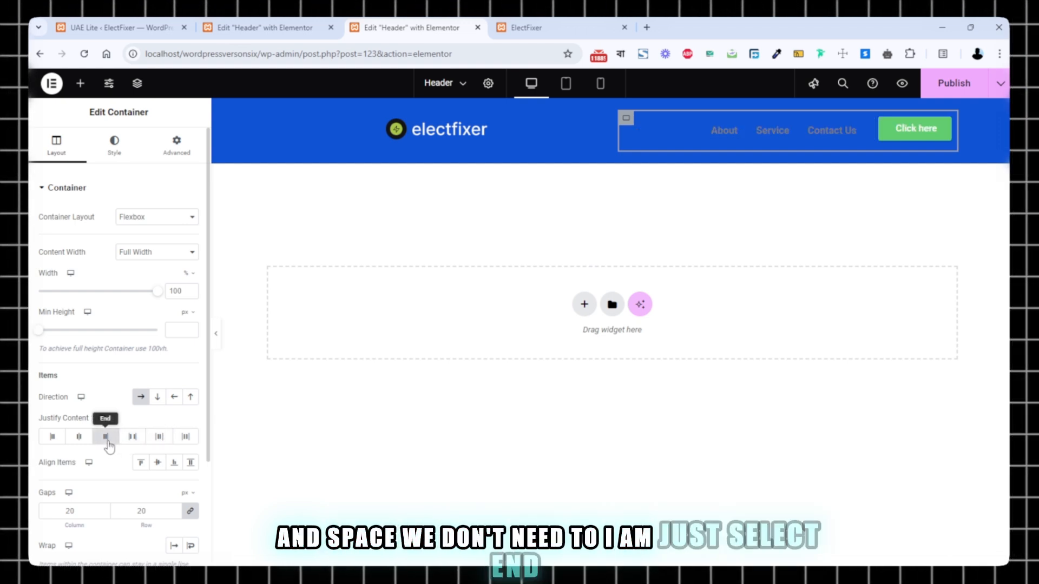
Align the site logo to the left of its grid cell
left_click(340, 136)
left_click(58, 147)
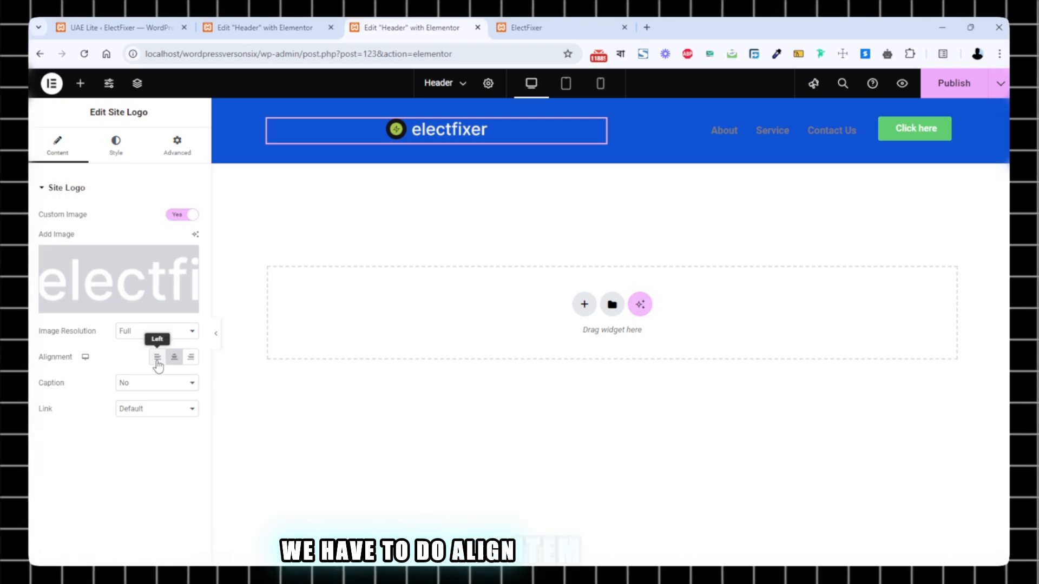
left_click(156, 357)
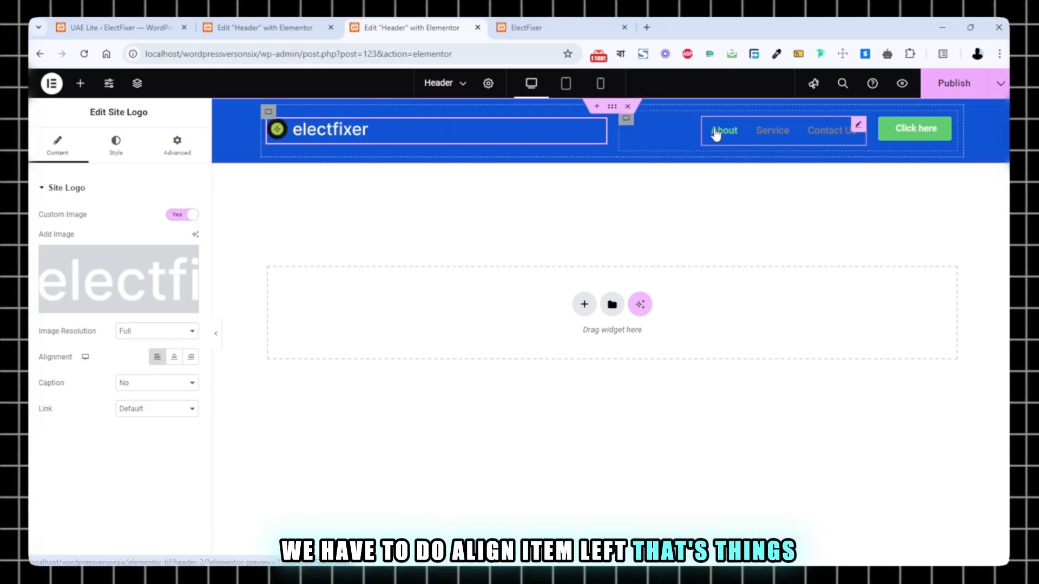
Set Align Items to center for the nested container holding the navigation menu and button
left_click(756, 134)
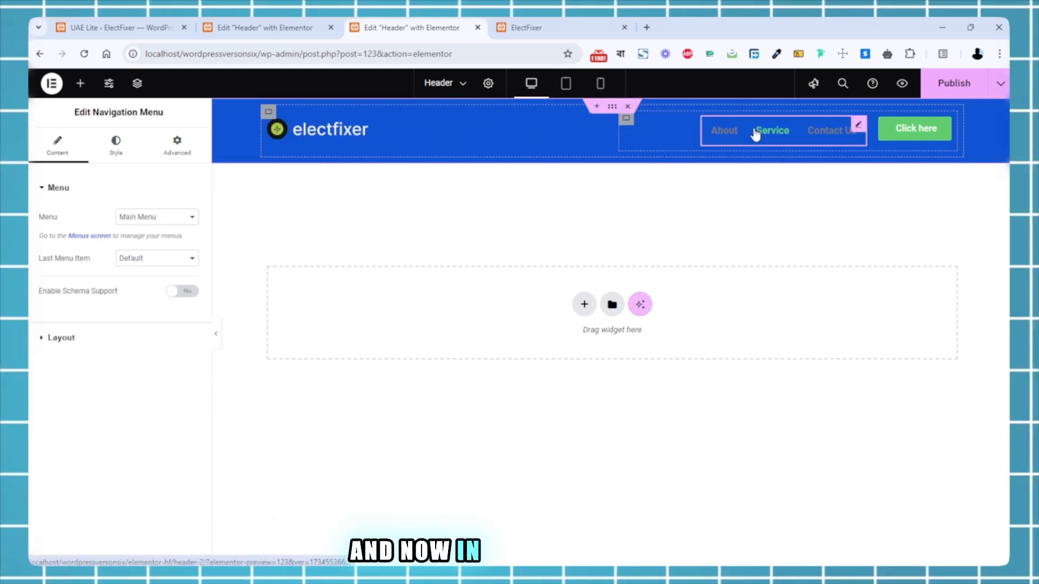
left_click(178, 154)
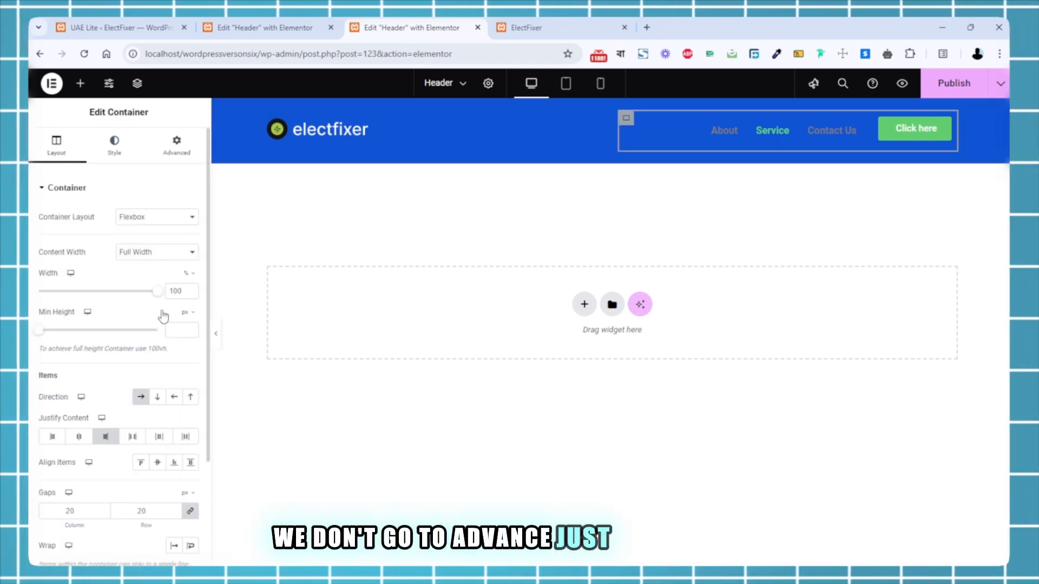
left_click(159, 463)
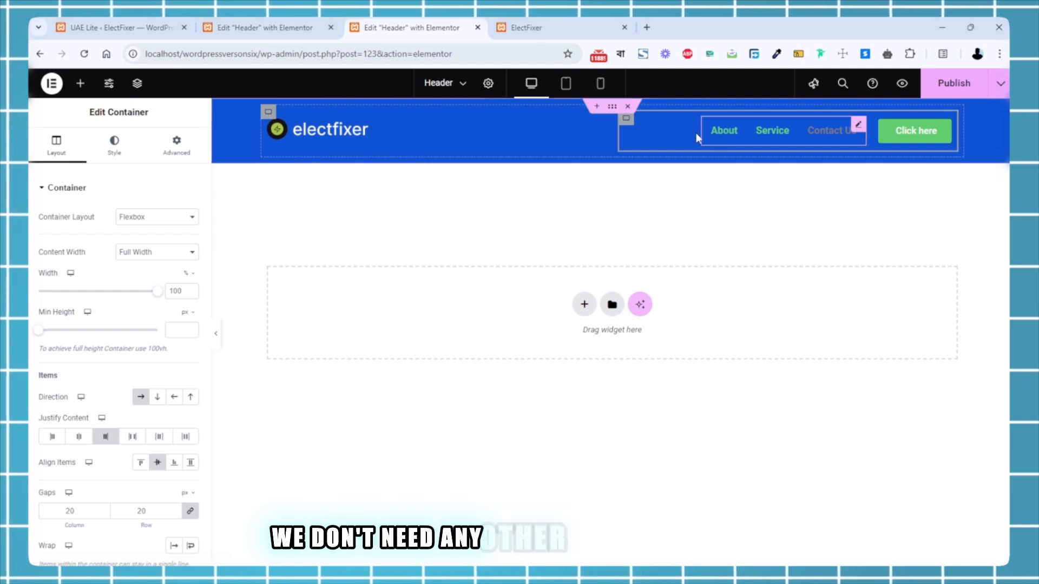
Check the advanced layout settings of the nested container in the finished header against the new header
left_click(709, 144)
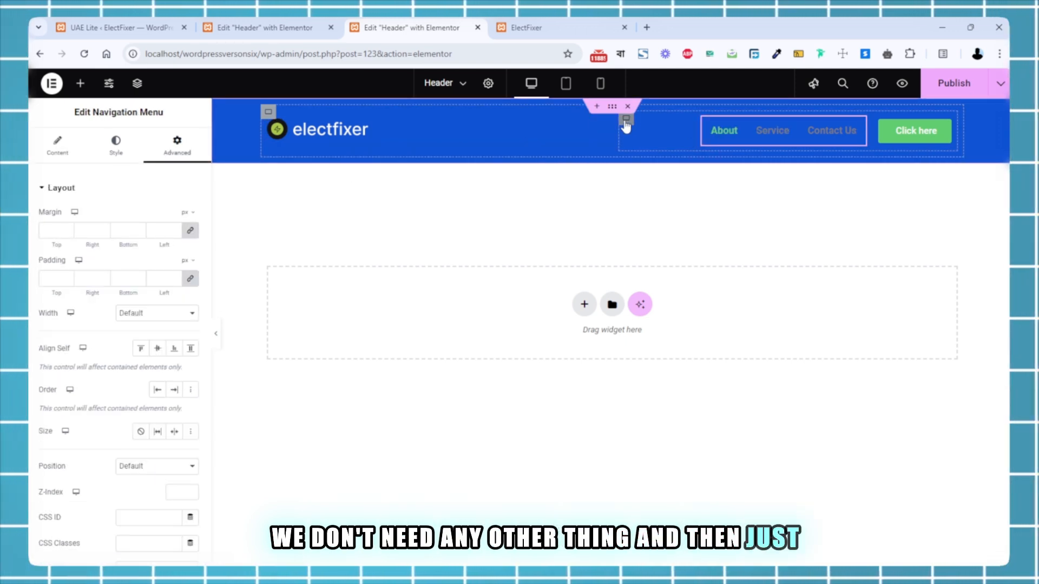
left_click(625, 120)
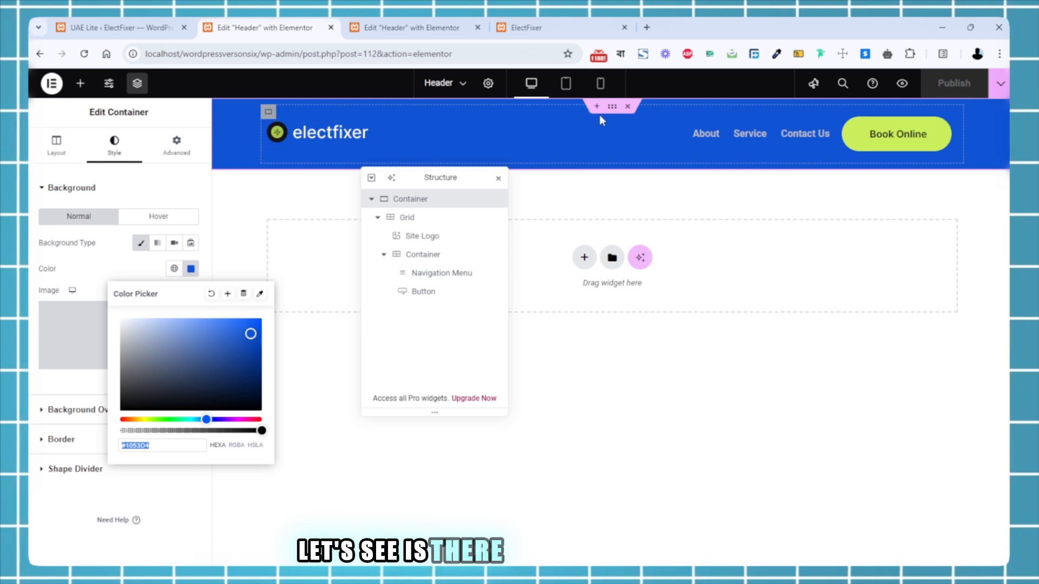
left_click(625, 120)
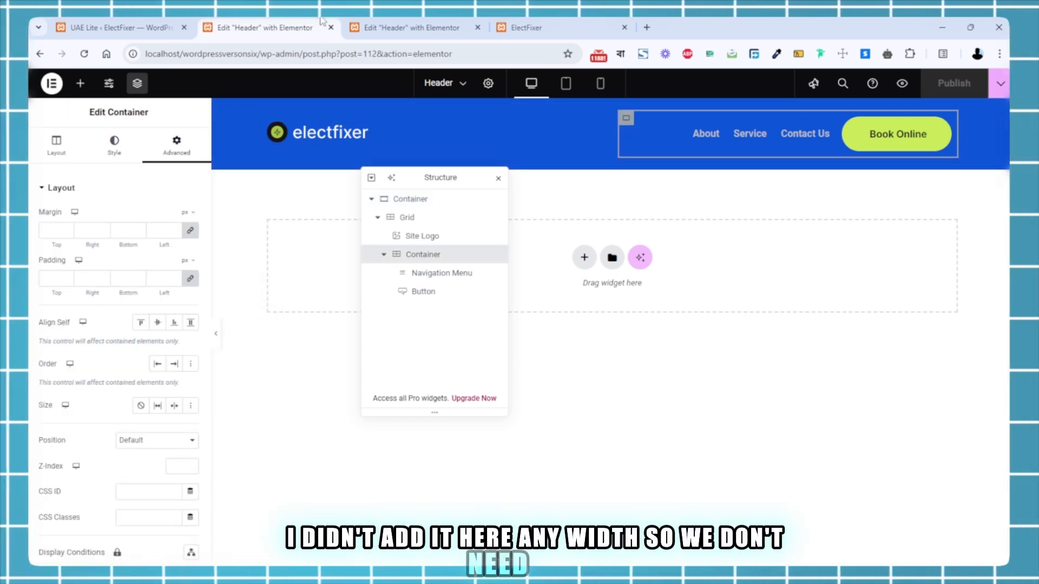
left_click(428, 28)
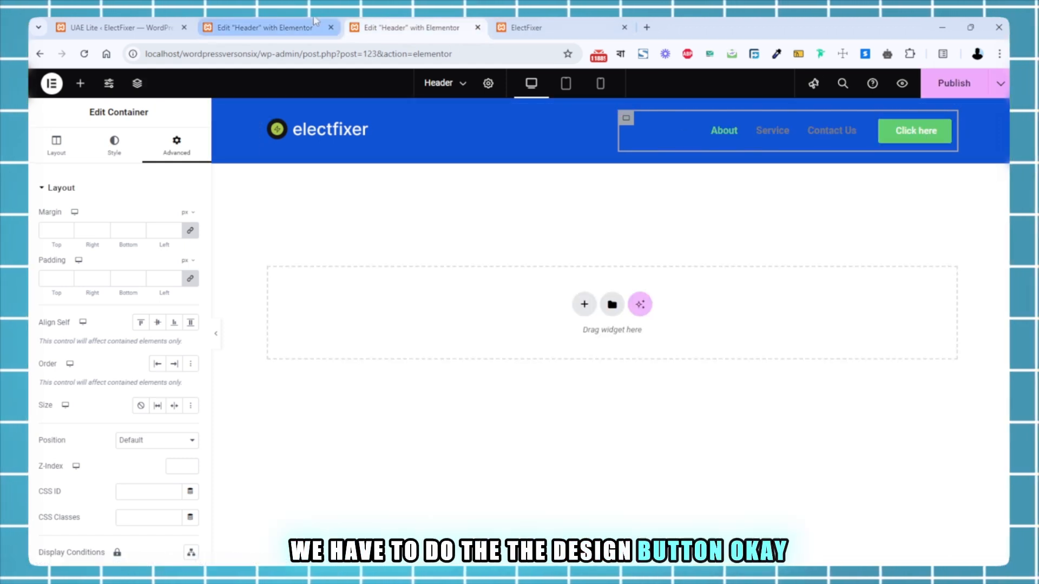
Copy the finished header's button background color and apply #CAEE5A to the new header's button
left_click(292, 28)
left_click(872, 152)
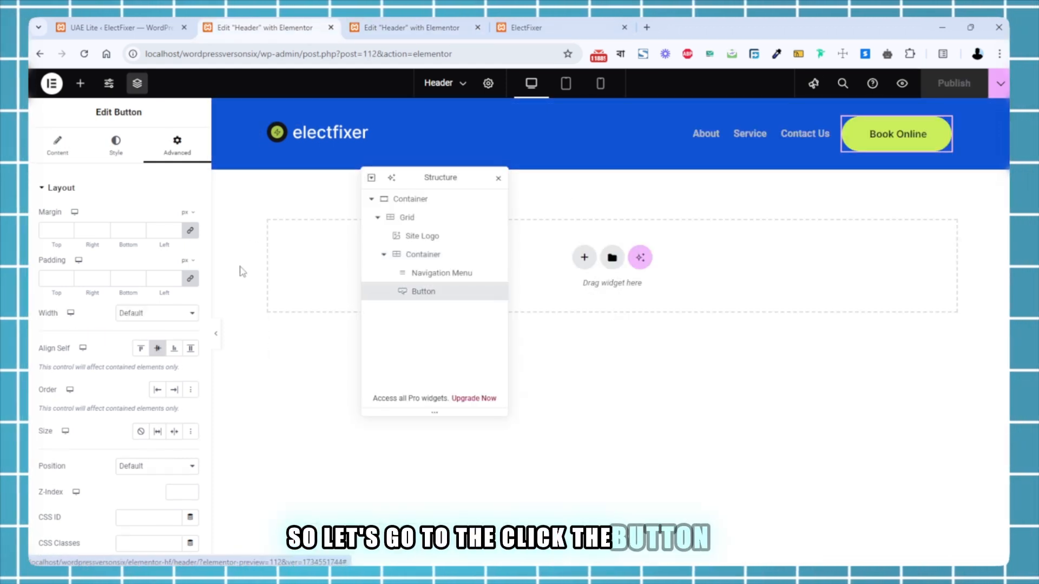
left_click(60, 146)
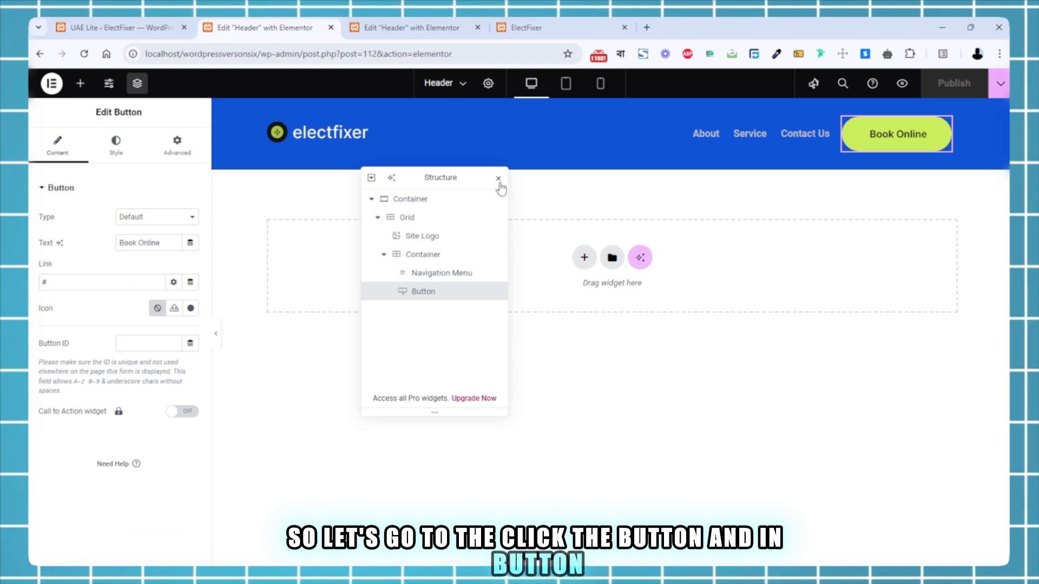
left_click(498, 178)
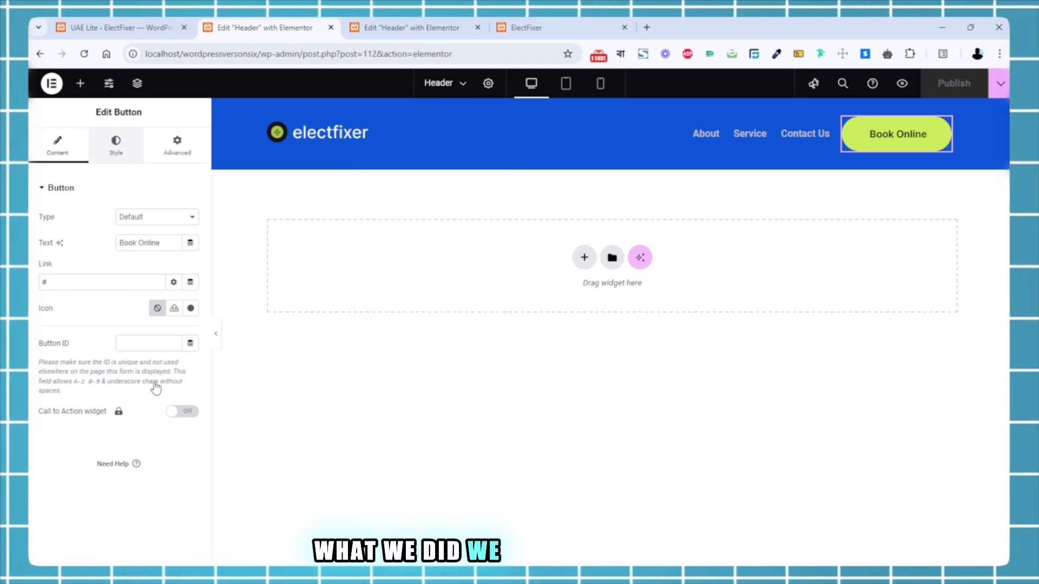
left_click(190, 372)
key("ctrl+c")
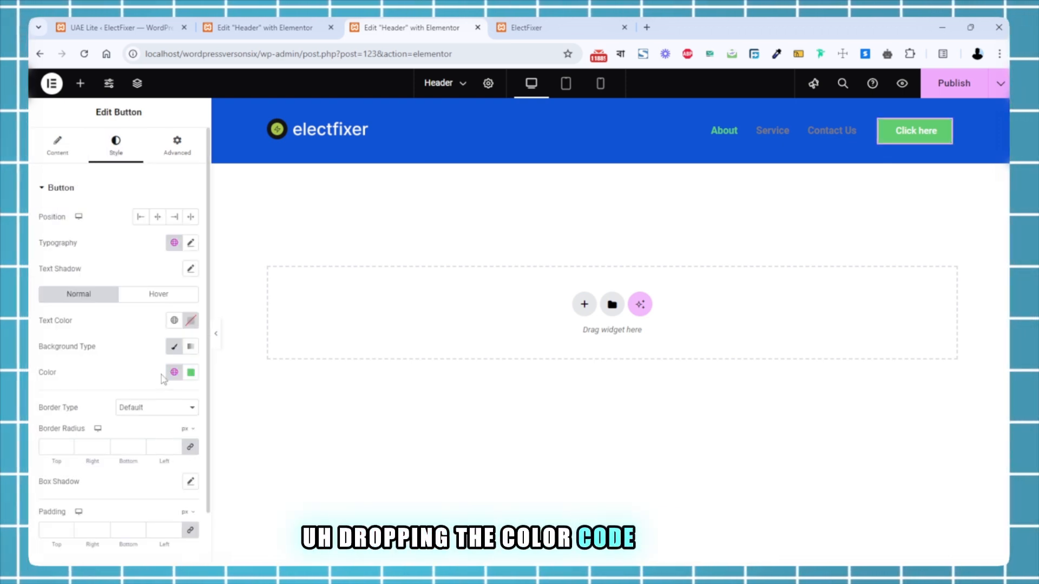
left_click(191, 373)
key("ctrl+v")
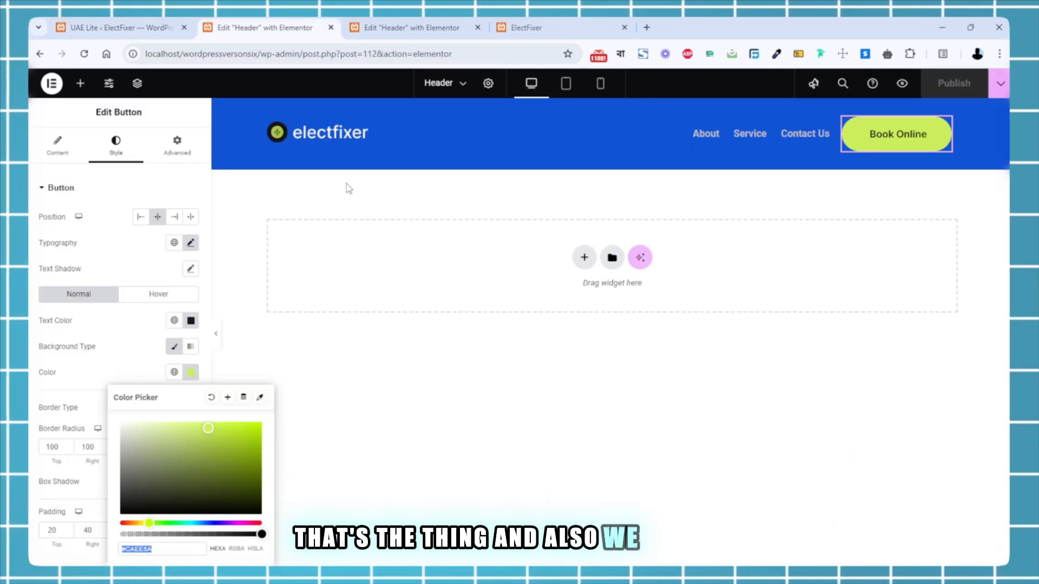
Copy the finished button's text color and set the new button's text color to #151515
left_click(130, 346)
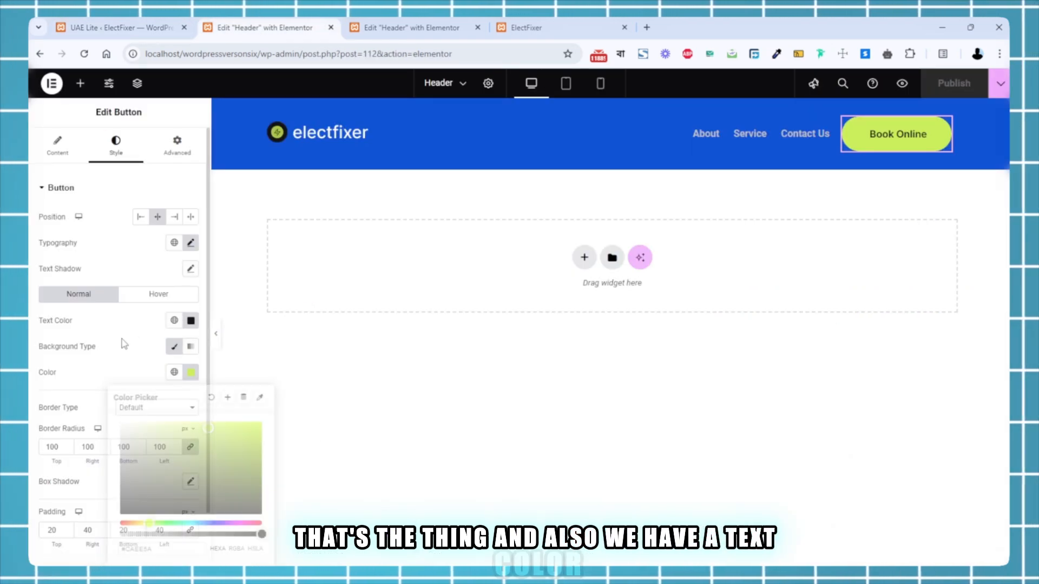
left_click(190, 320)
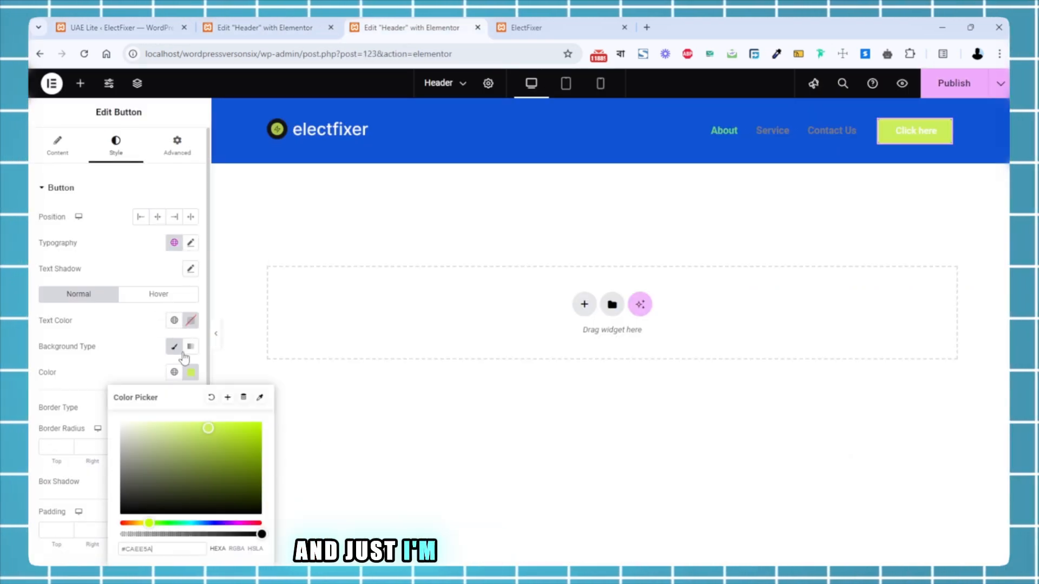
left_click(186, 324)
type("#151515")
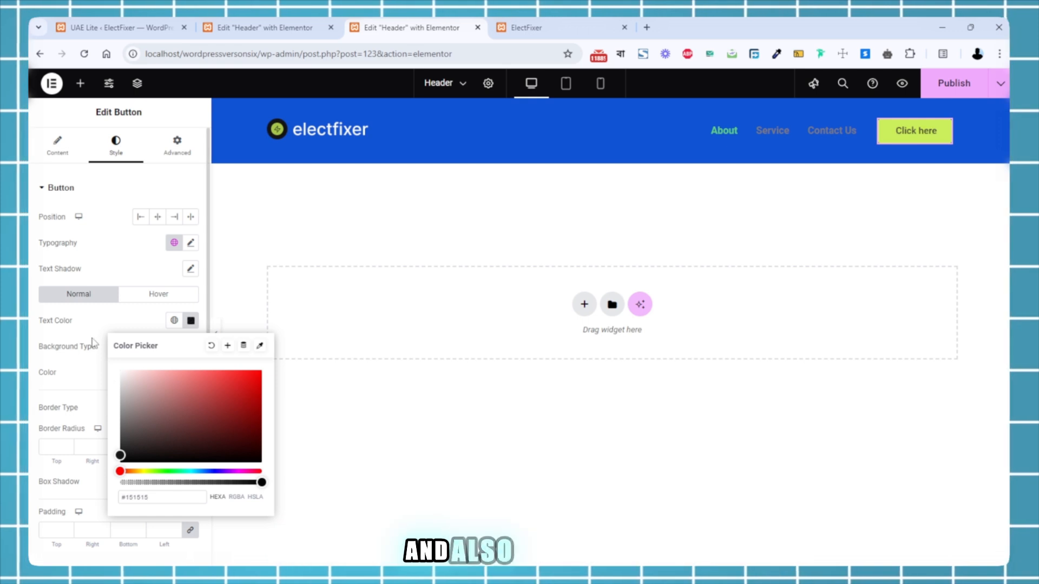
left_click(91, 343)
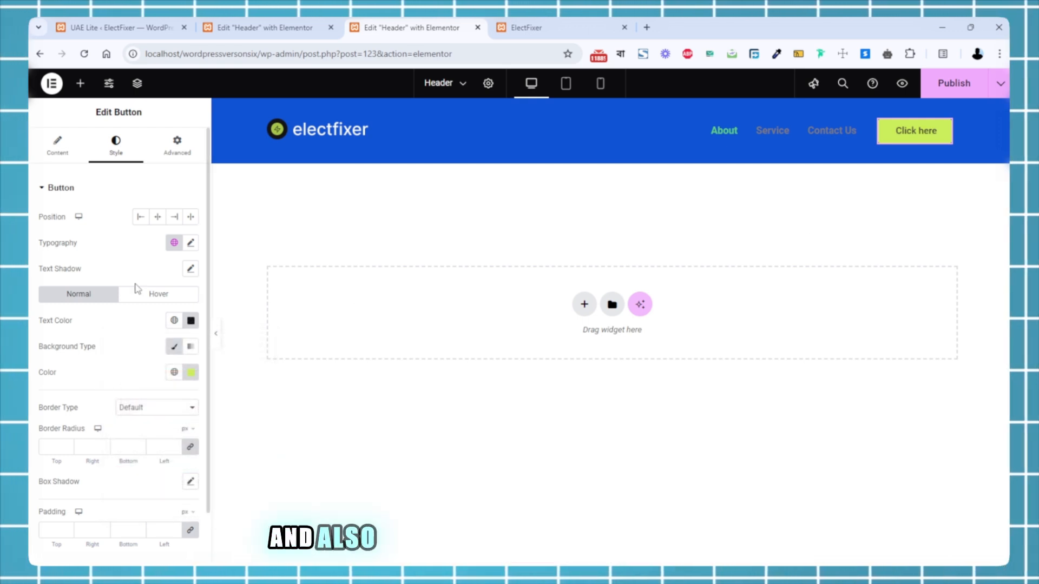
Check the finished button's border settings and set the new button's border radius to 100 px on all corners
left_click(331, 24)
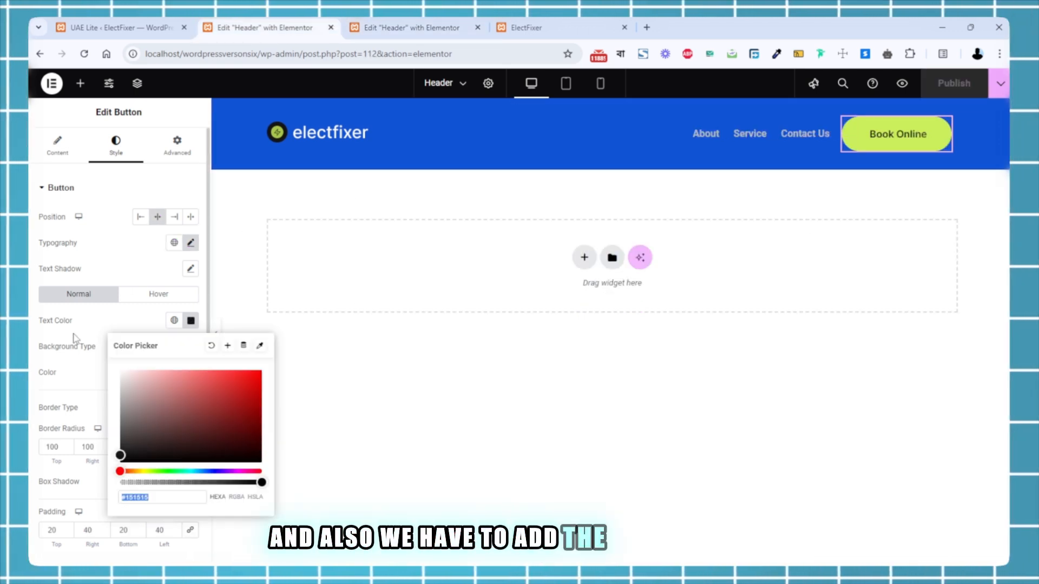
left_click(108, 415)
left_click(382, 24)
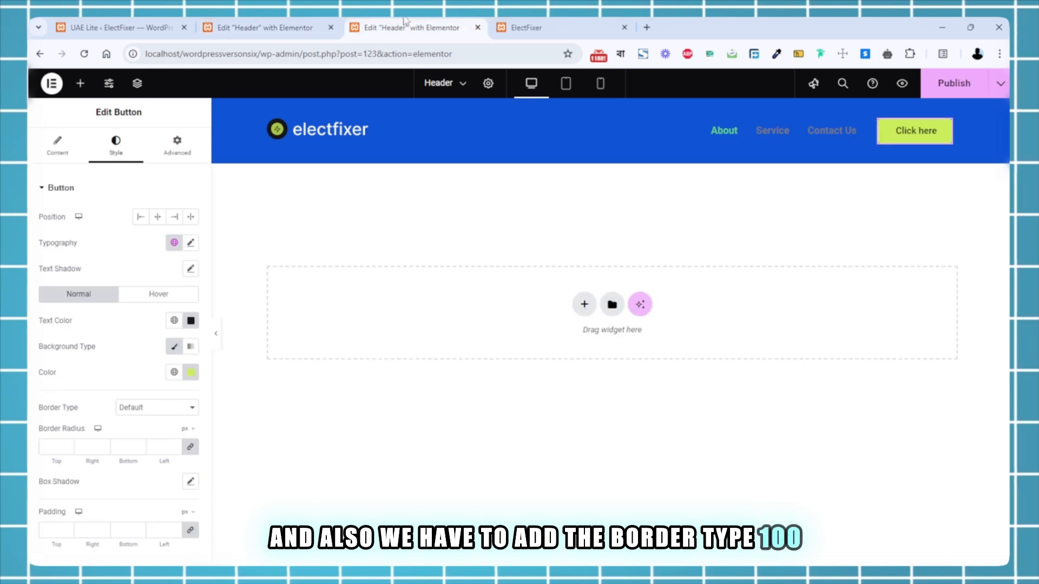
left_click(52, 448)
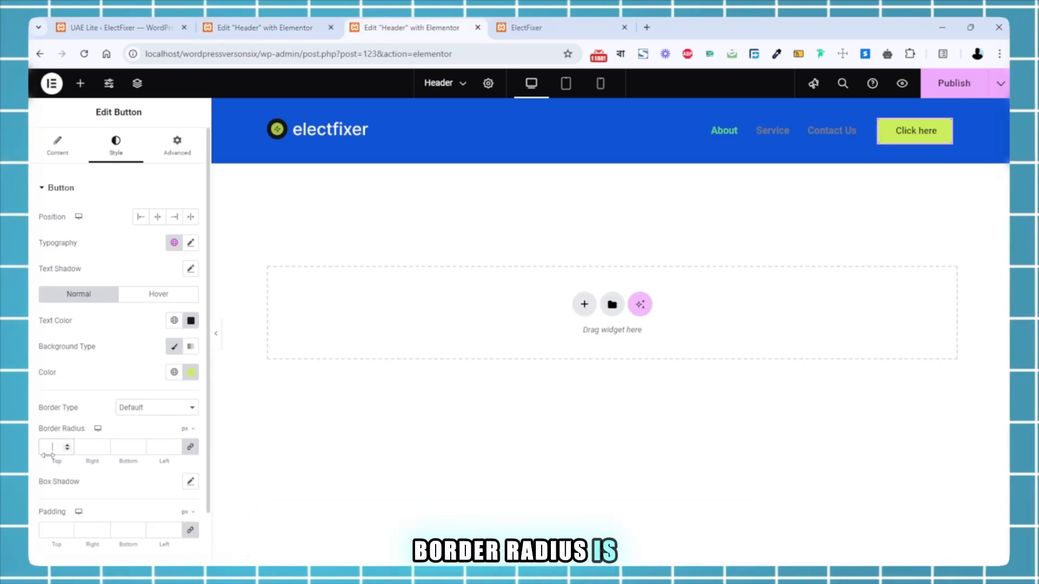
Set the button's padding to 20 px top and bottom and 40 px right and left, with the sides unlinked
scroll(52, 456, "down", 1)
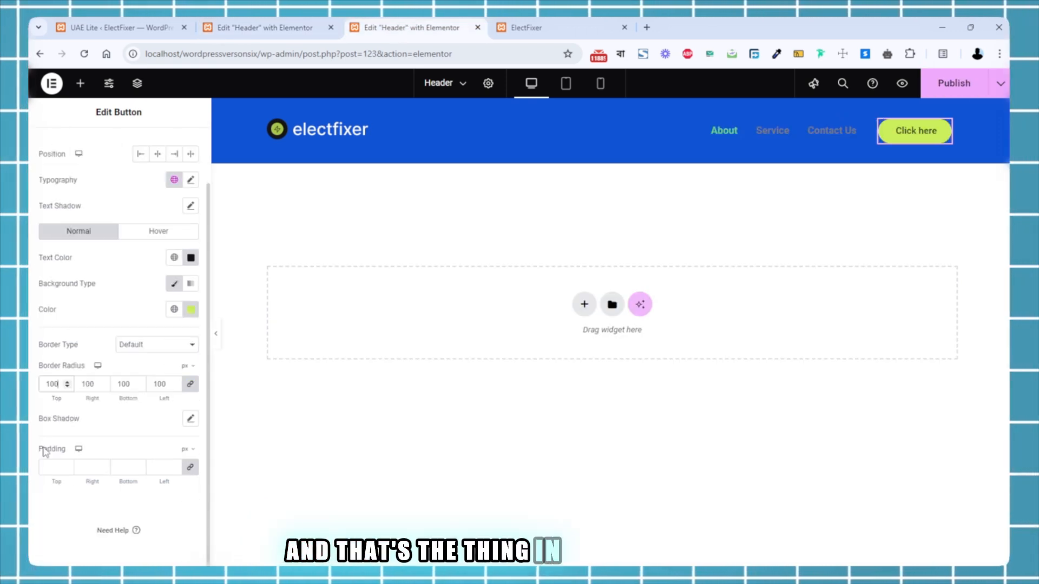
left_click(52, 468)
type("20")
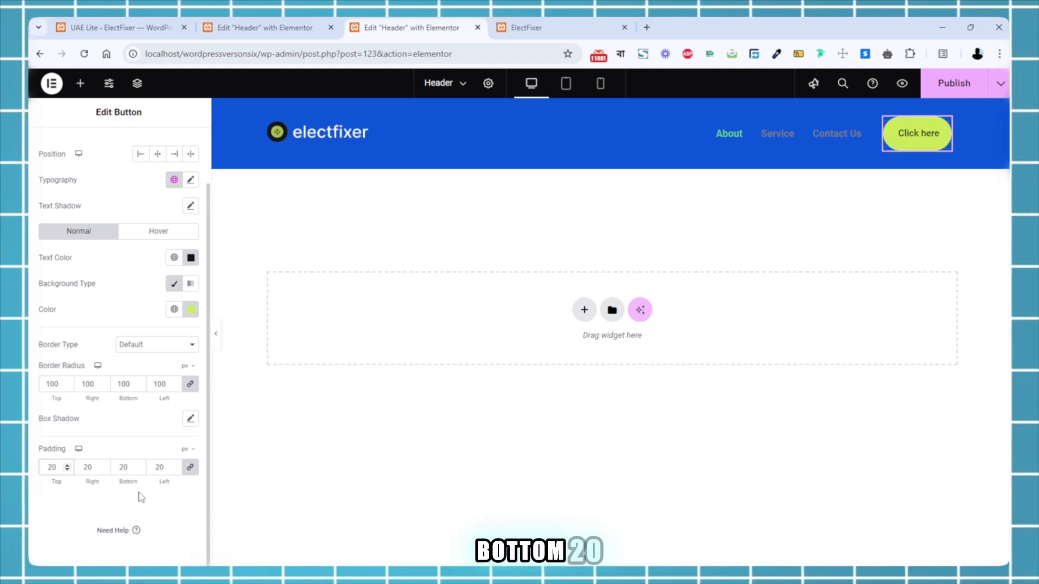
left_click(190, 467)
double_click(86, 467)
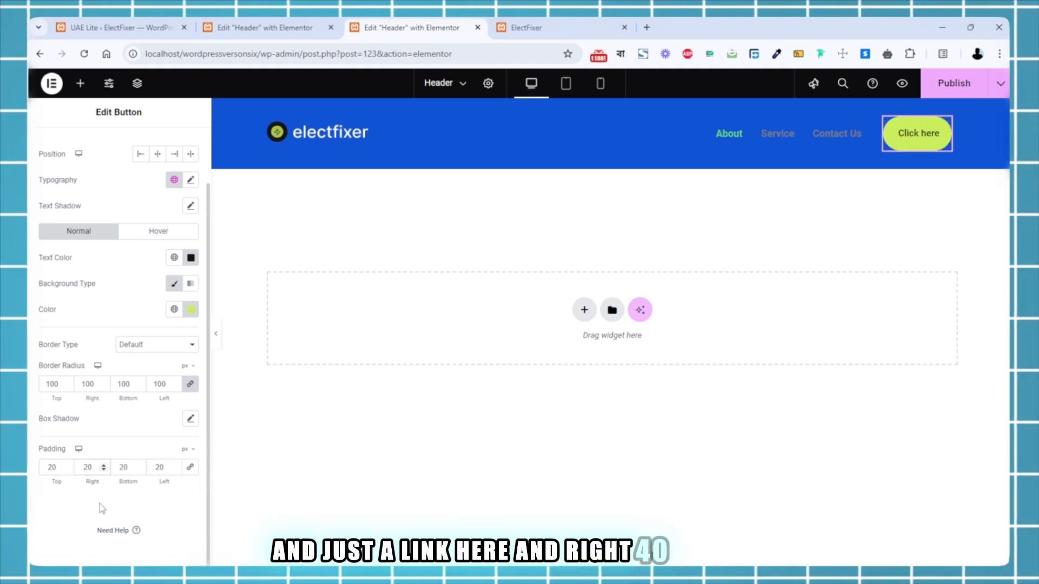
type("40")
double_click(158, 468)
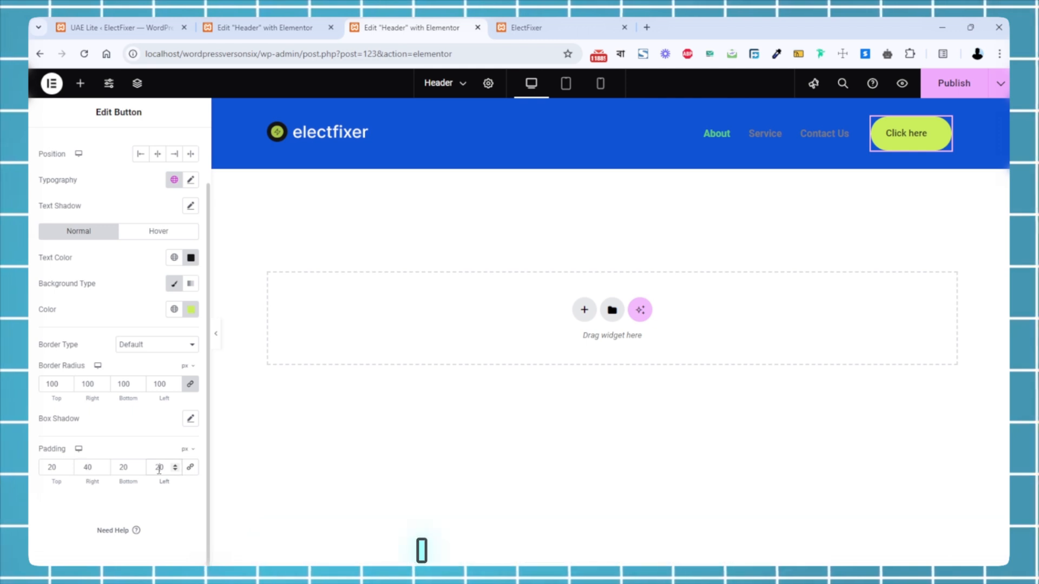
type("40")
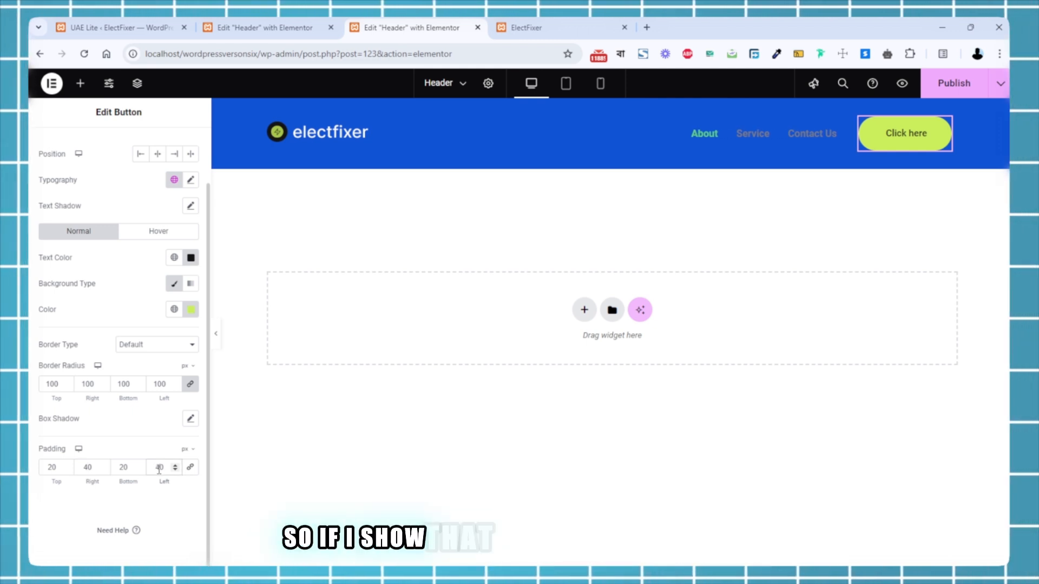
Switch to the Figma design, inspect the Book Online button's padding, corner radius and colors, and return to the Elementor editor
key("super+Tab")
key("super+Tab")
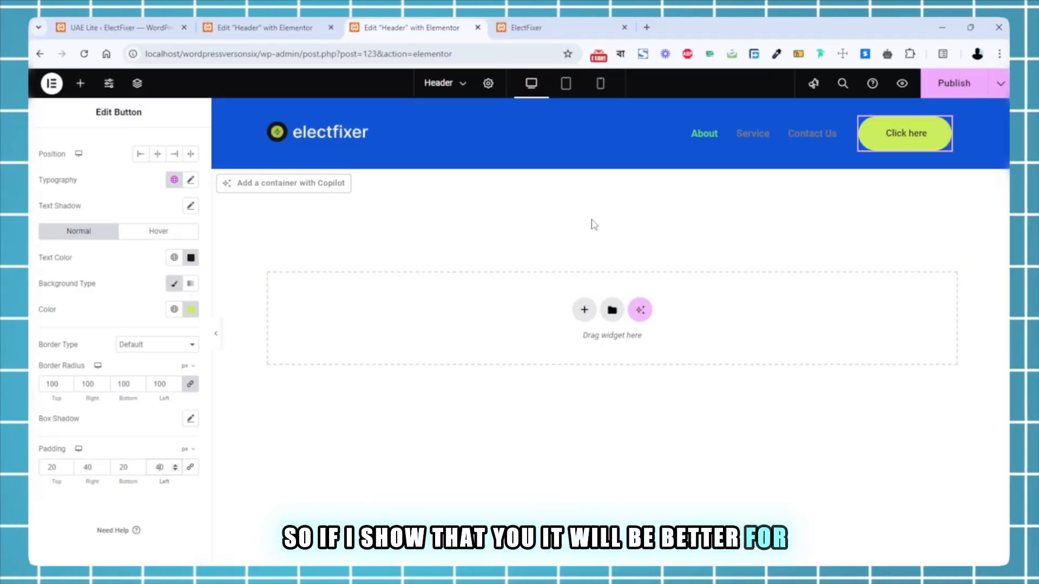
key("super+Tab")
left_click(734, 144)
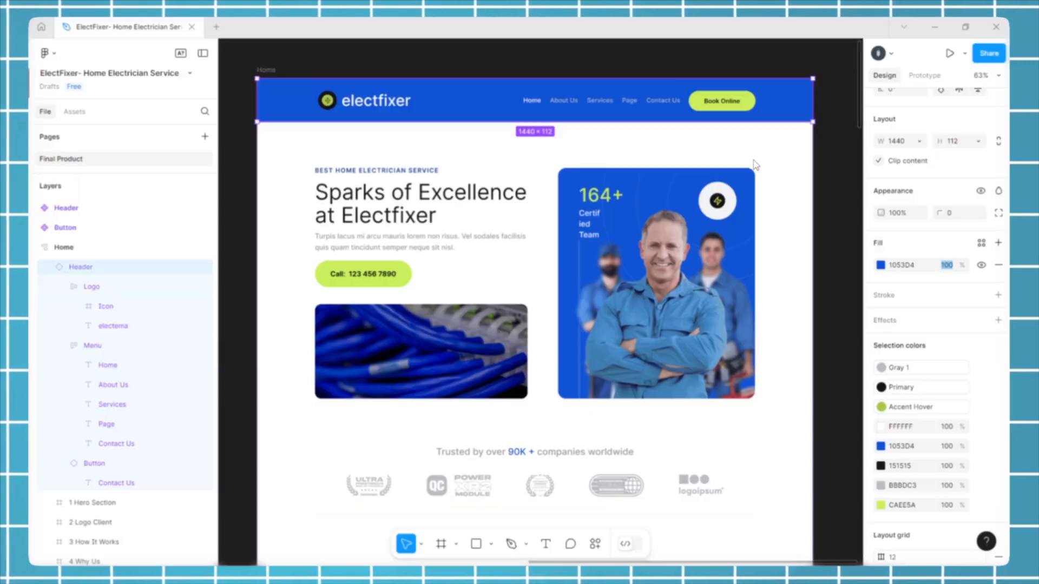
scroll(767, 103, "up", 2)
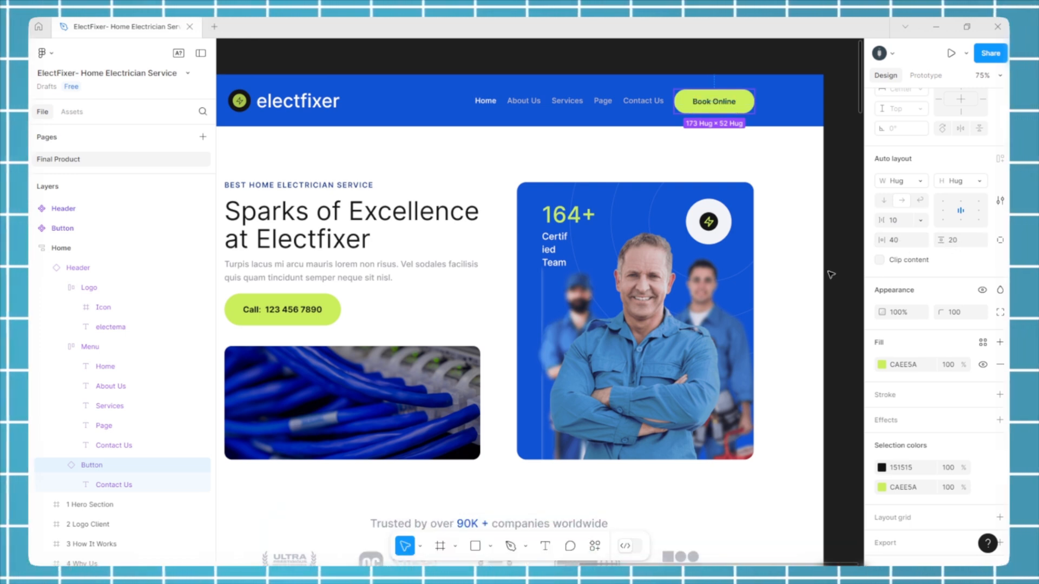
key("super+Tab")
left_click(676, 146)
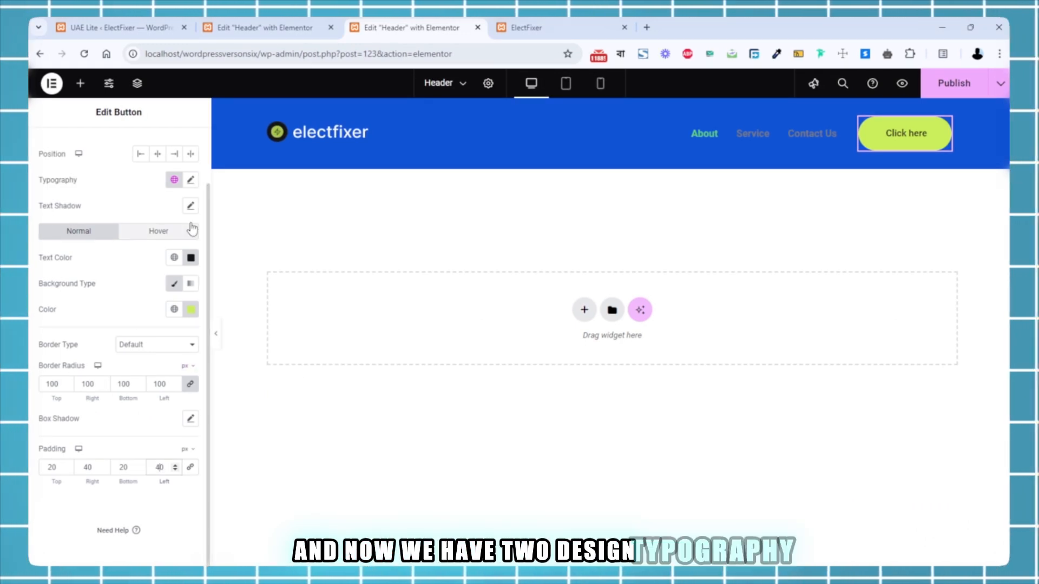
Set the button's typography to the Inter font family, size 16 px and weight 600 (Semi Bold)
scroll(192, 227, "up", 2)
left_click(190, 242)
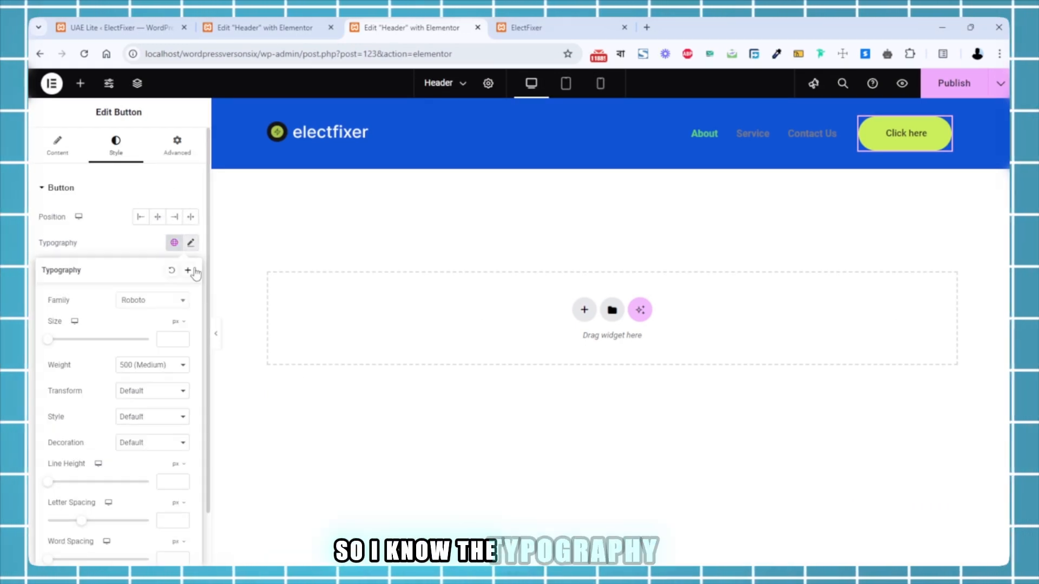
left_click(156, 301)
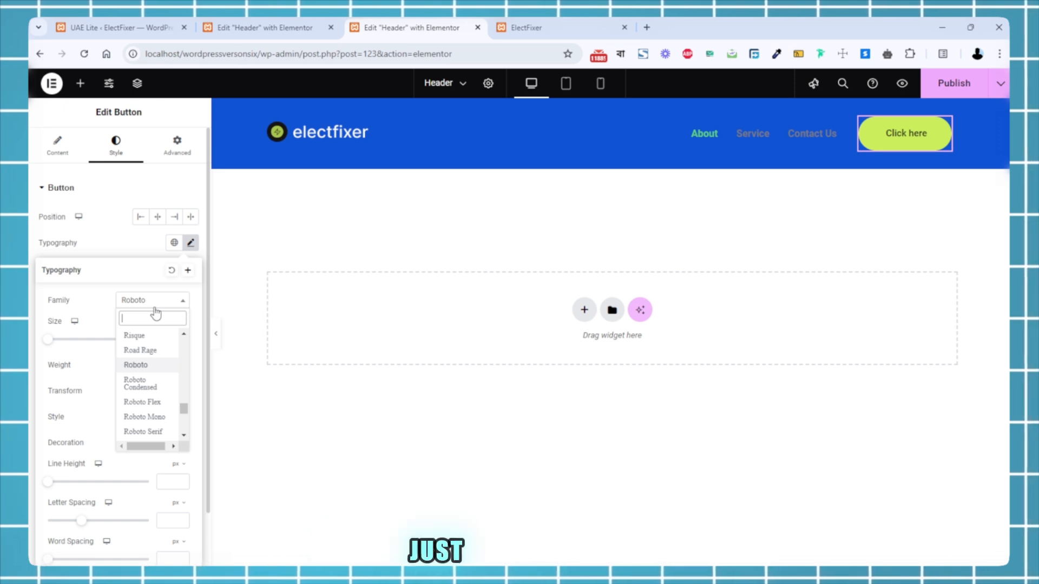
type("inter")
left_click(142, 350)
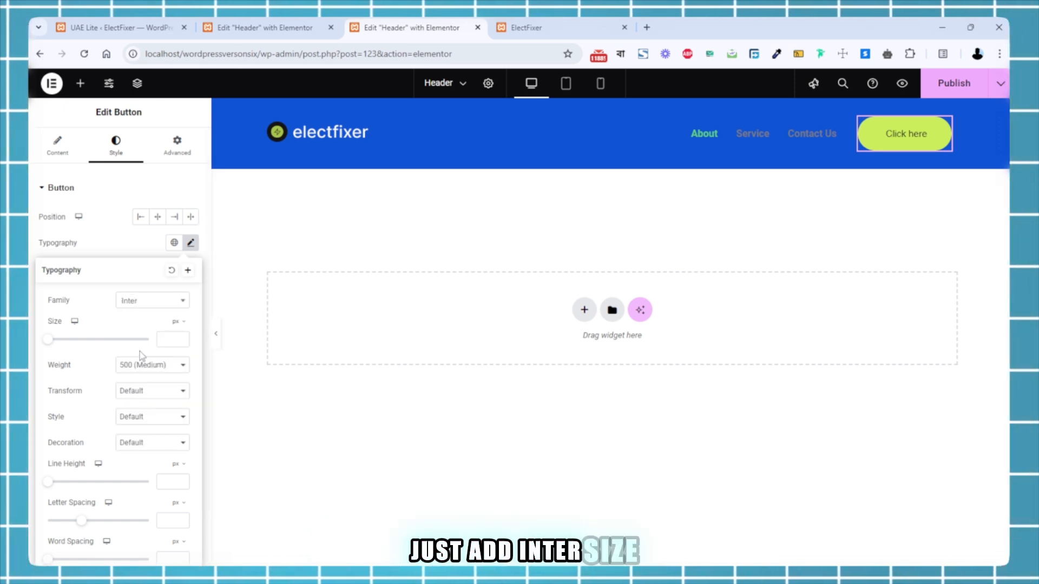
type("16")
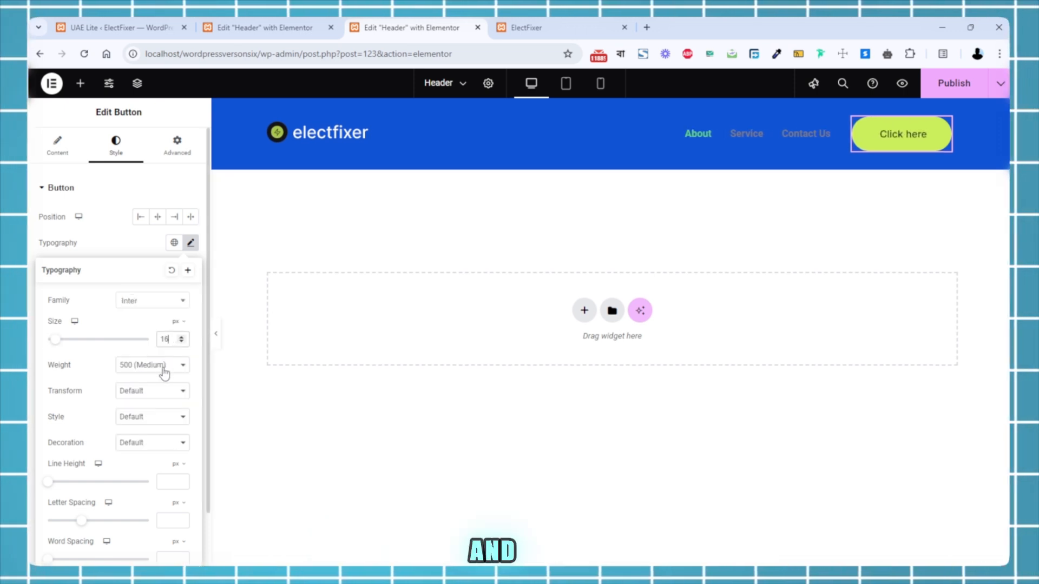
left_click(162, 365)
left_click(156, 454)
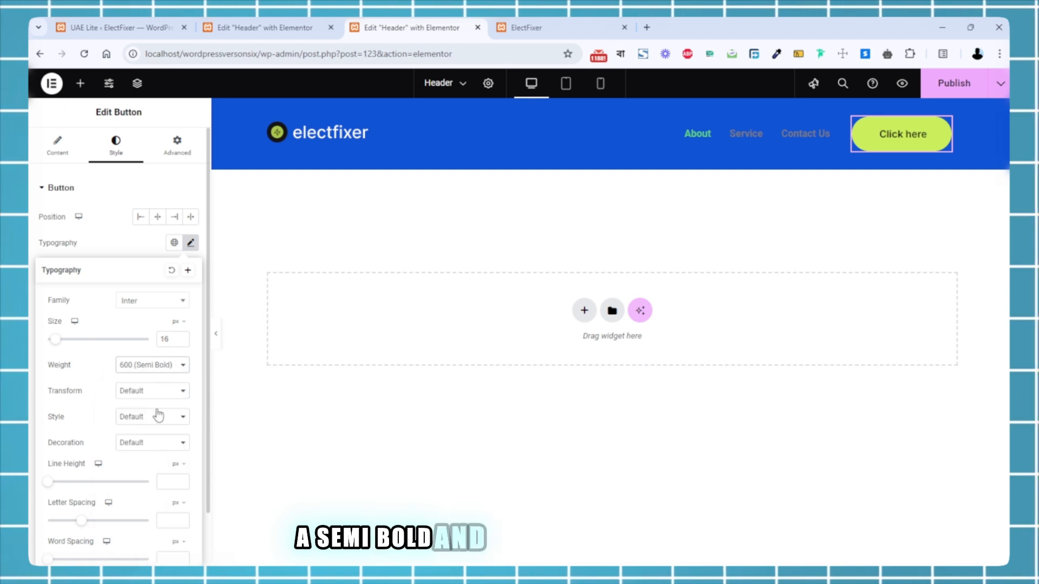
left_click(29, 260)
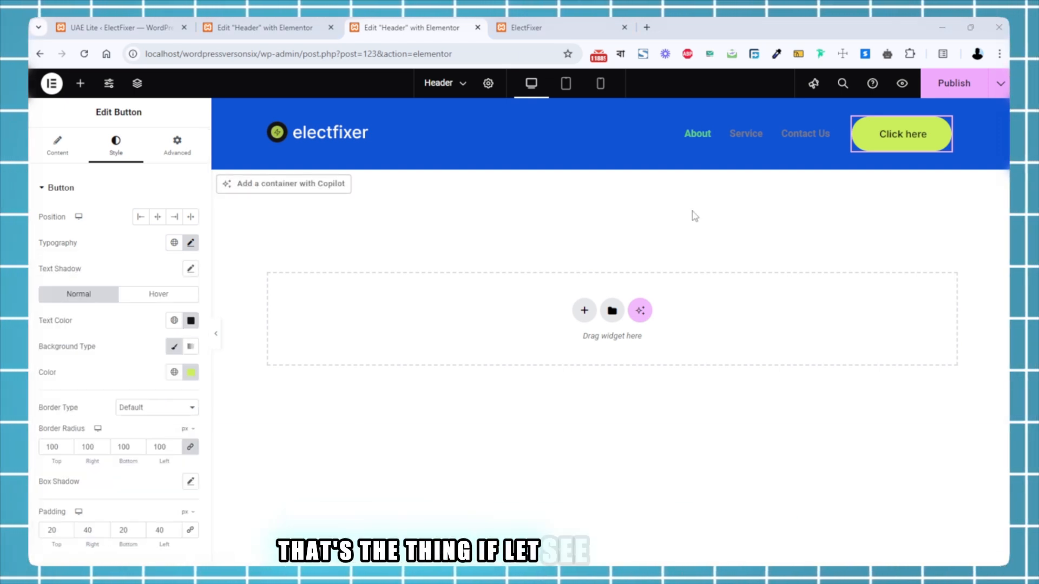
Check the Book Online button in the Figma design, return to the Elementor editor, and set the button's text transform to Capitalize
key("super+Tab")
left_click(671, 151)
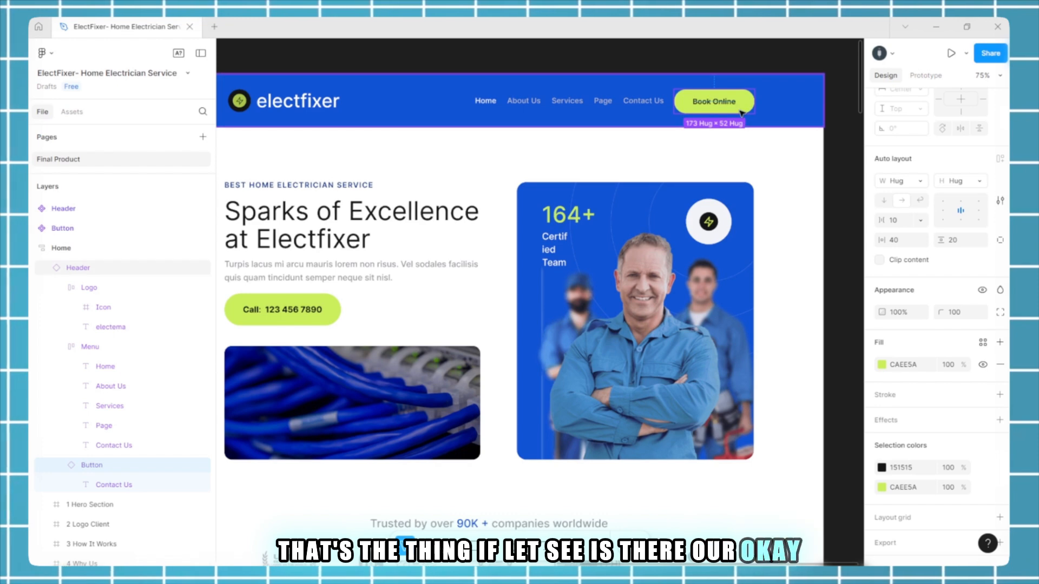
key("super+Tab")
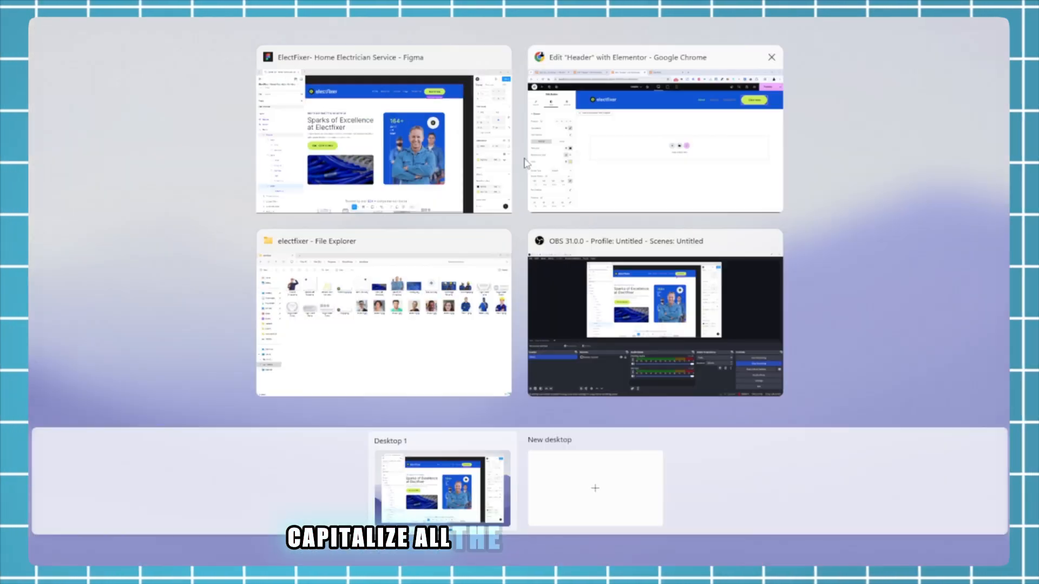
left_click(595, 132)
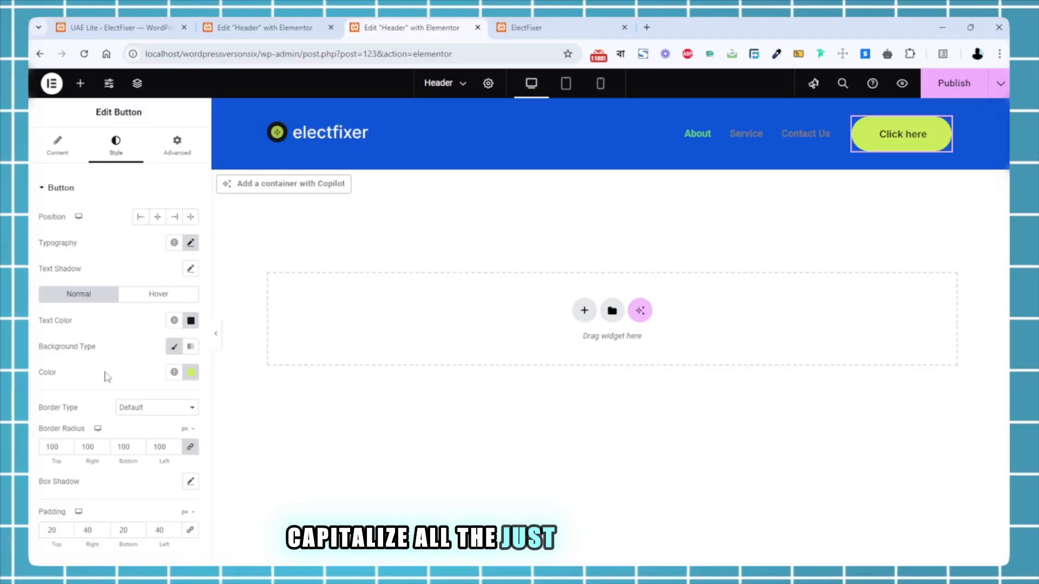
left_click(190, 244)
left_click(163, 398)
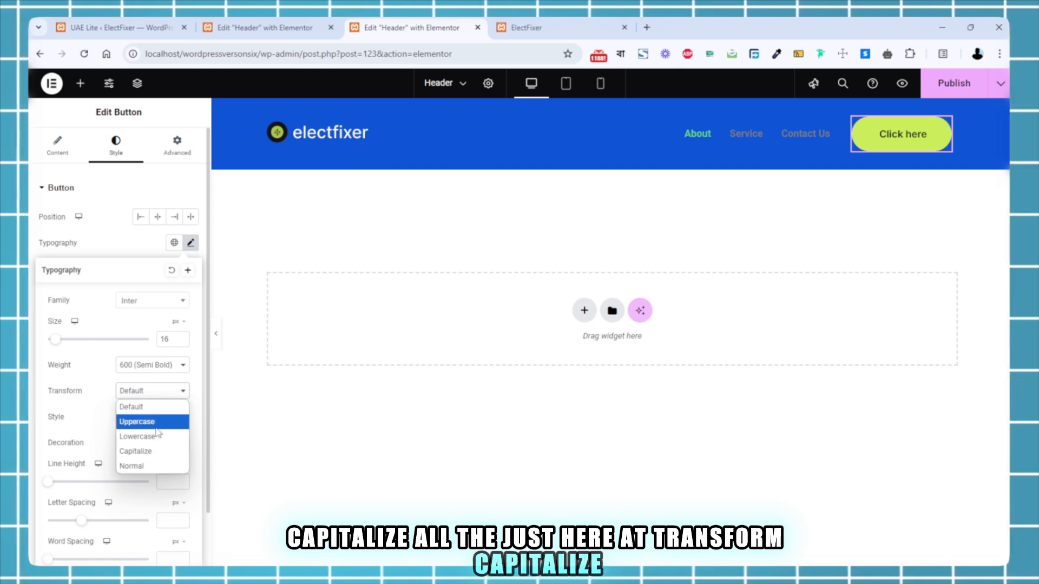
left_click(145, 450)
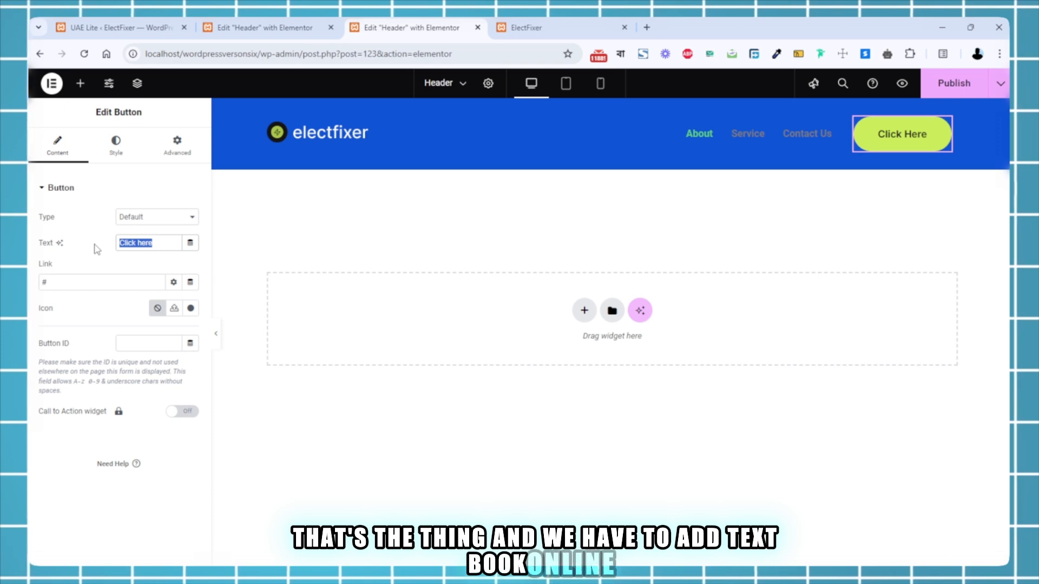
Change the button's text to "Book Online"
type("Book Ono")
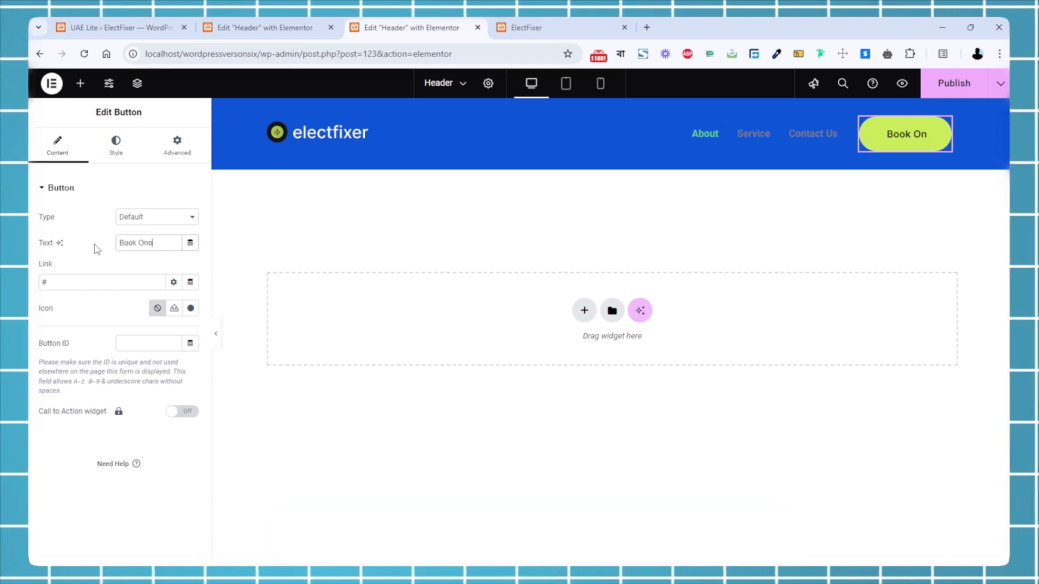
type("ine")
key("BackSpace")
key("BackSpace")
key("BackSpace")
key("BackSpace")
type("line")
Switch to the Figma design, check the header's menu items, and return to the Elementor editor
key("super+Tab")
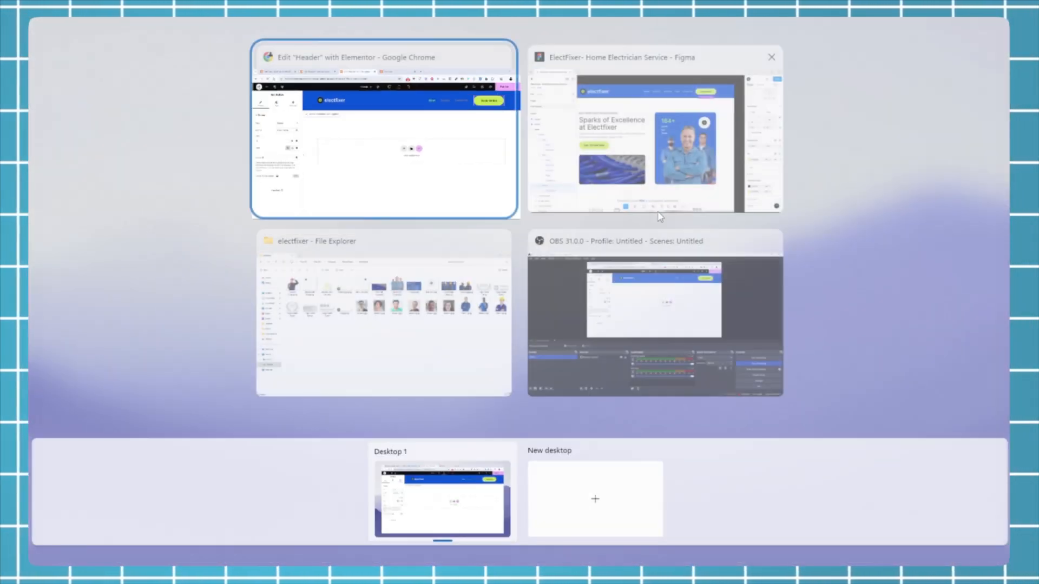
left_click(664, 151)
left_click_drag(434, 142, 487, 144)
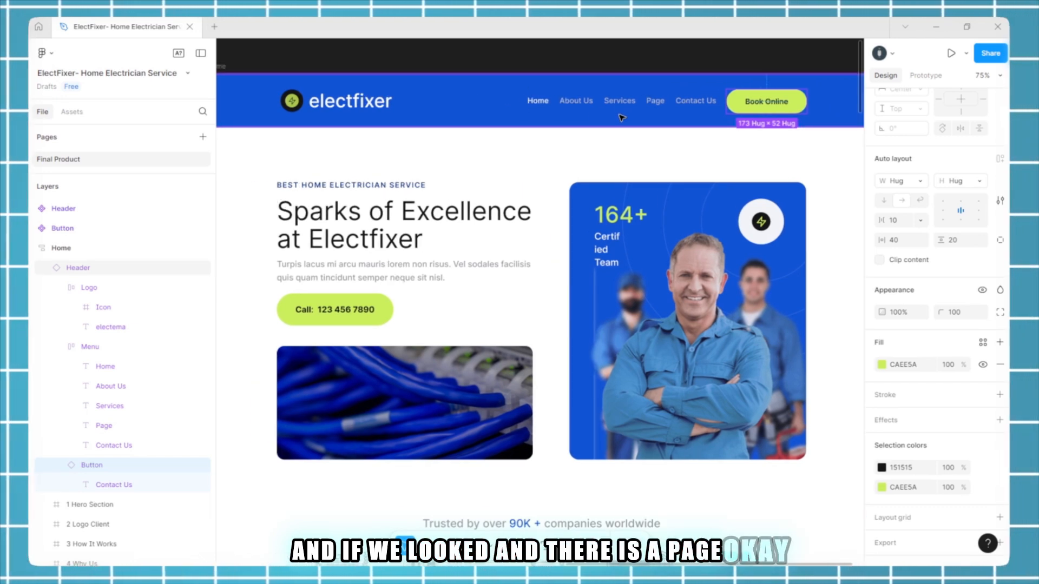
key("super+Tab")
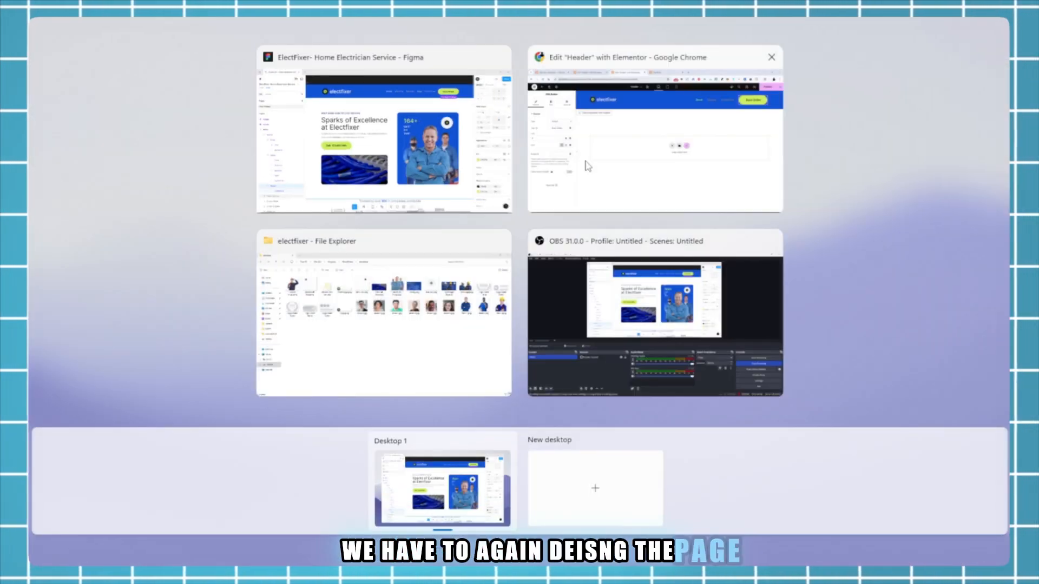
left_click(588, 167)
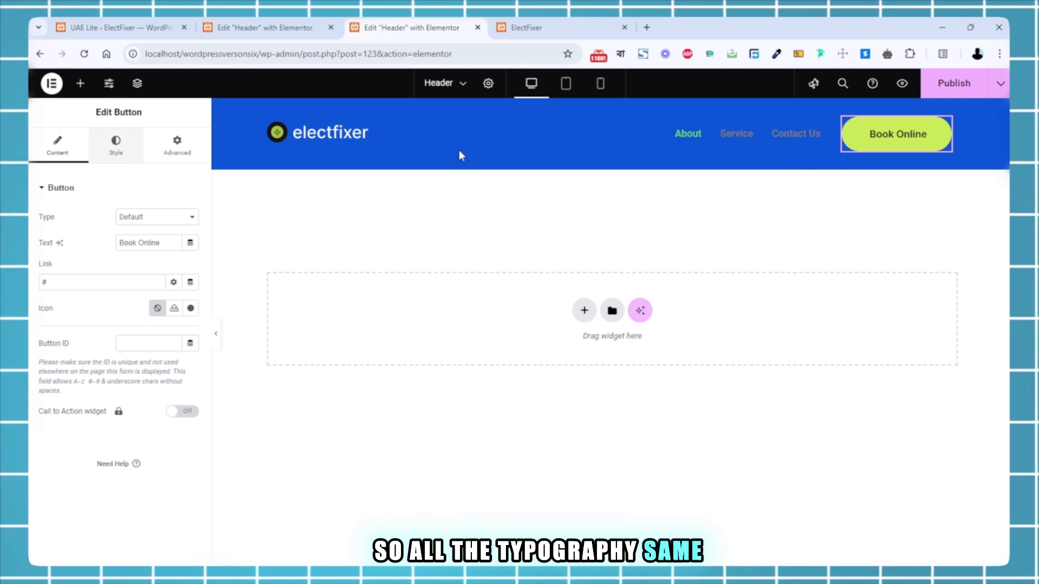
Select the navigation menu in the header and set its typography's font family to Inter
left_click(687, 135)
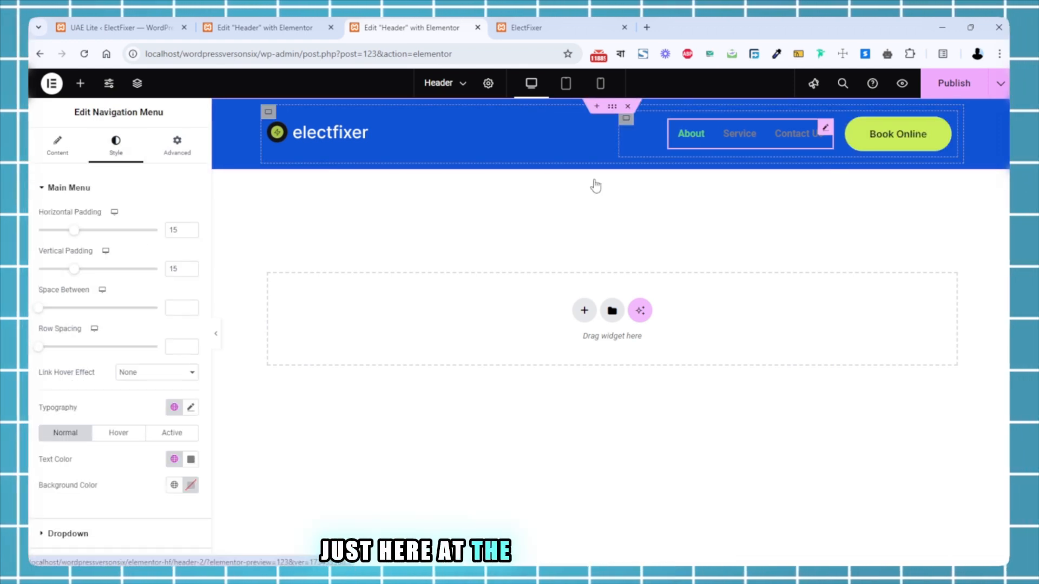
left_click(59, 146)
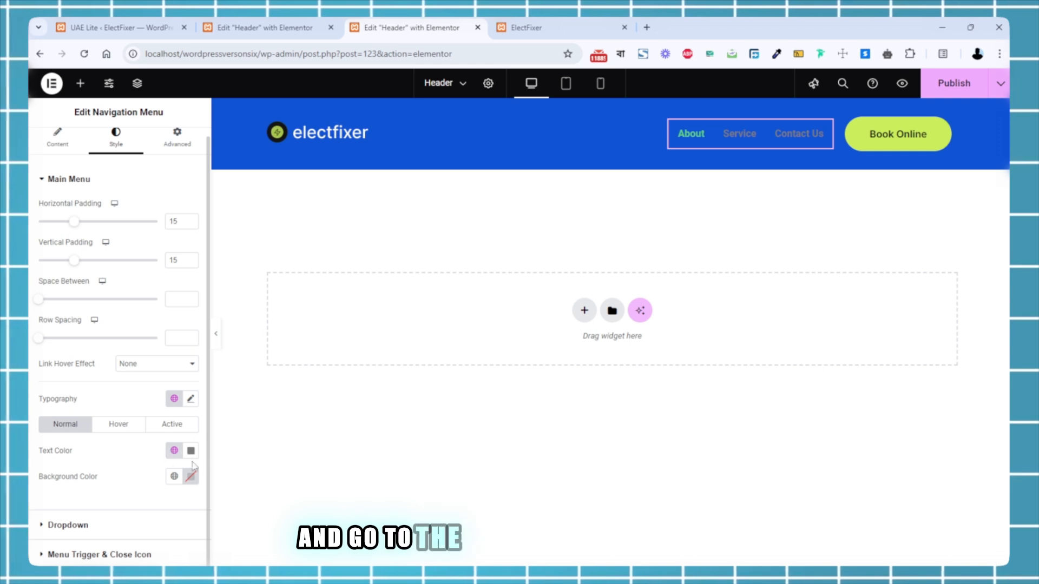
left_click(191, 399)
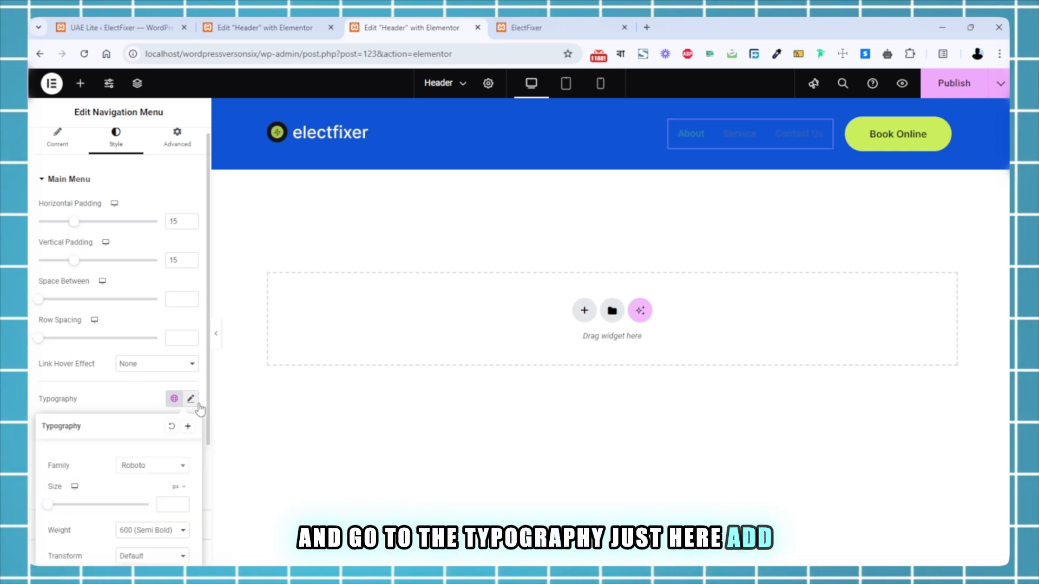
left_click(167, 466)
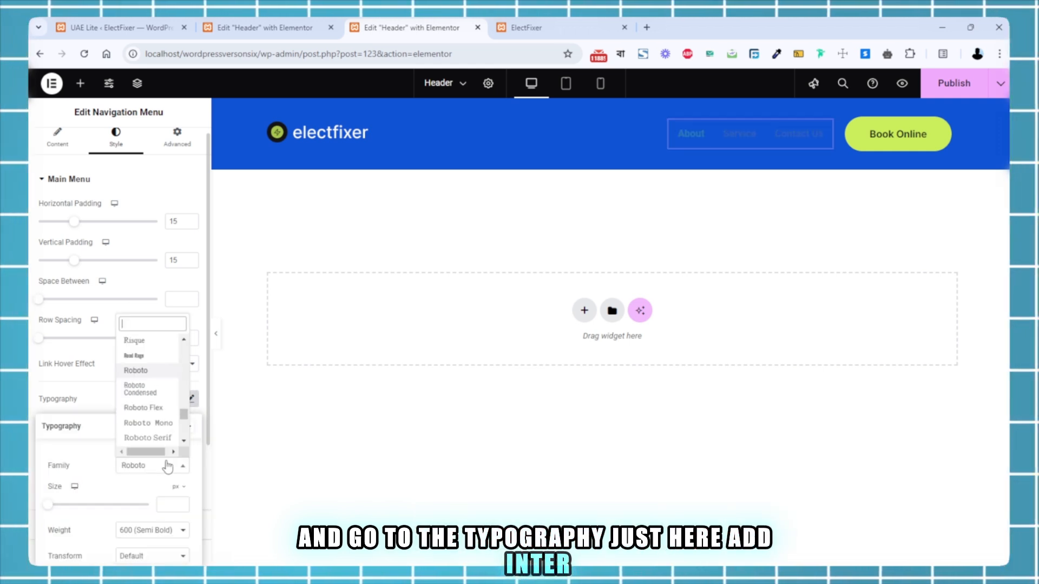
type("inter")
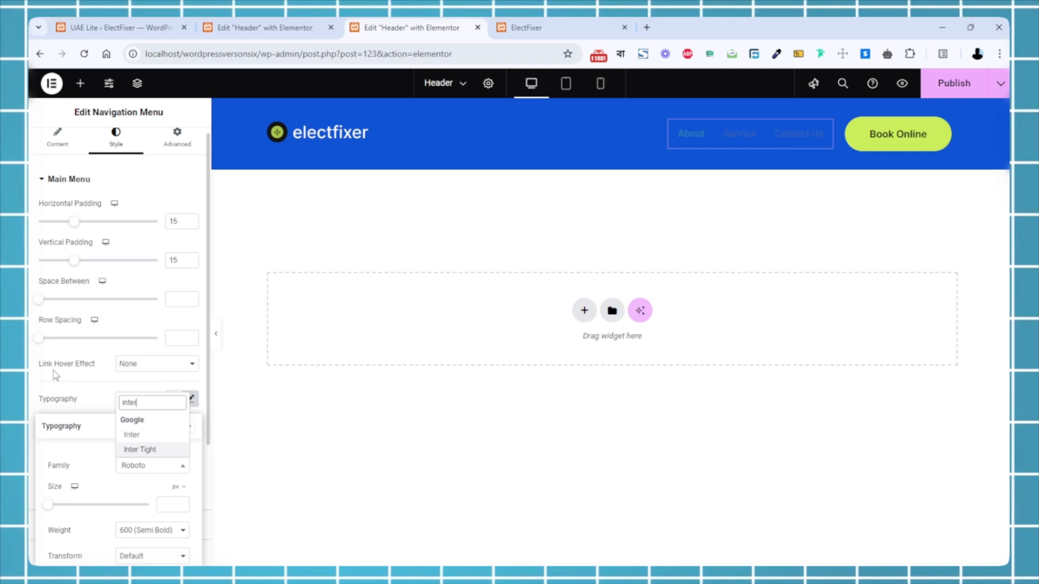
left_click(145, 436)
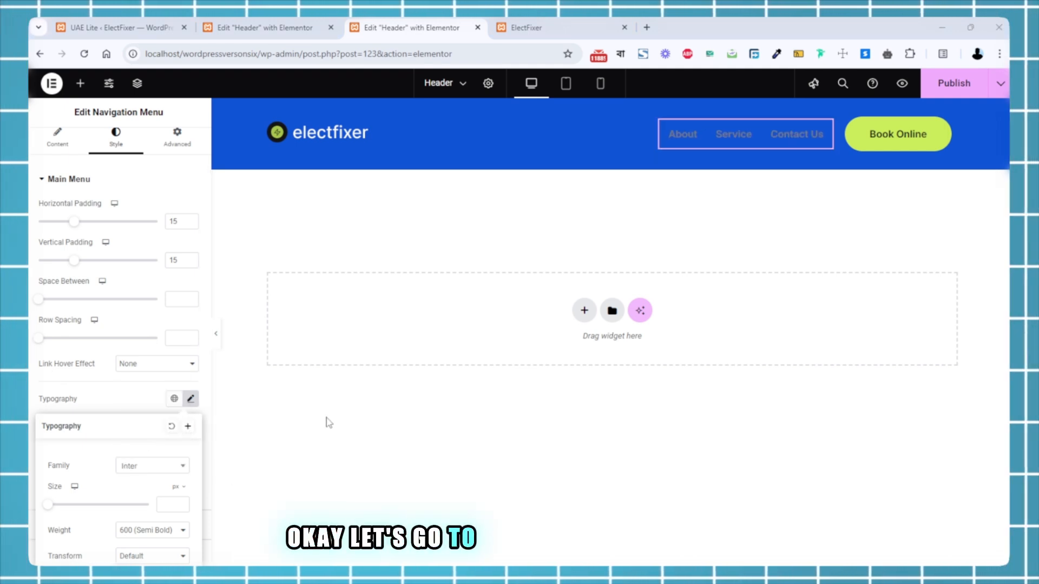
Switch to the Figma design, inspect the Home item, and detach the About Us item's Navigation text style to read its font settings and color
key("super+Tab")
left_click(653, 132)
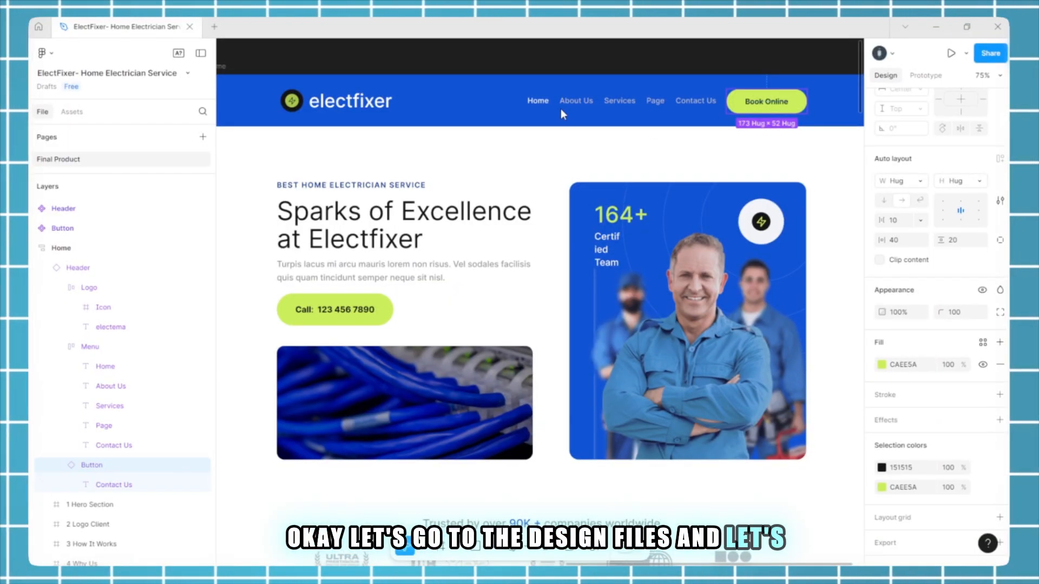
left_click(540, 102)
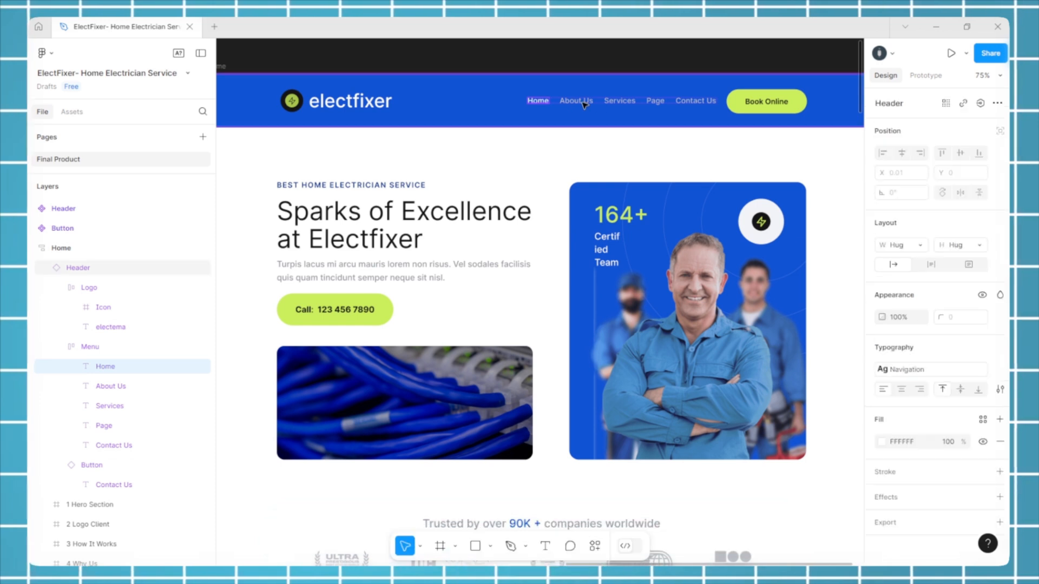
left_click(582, 103)
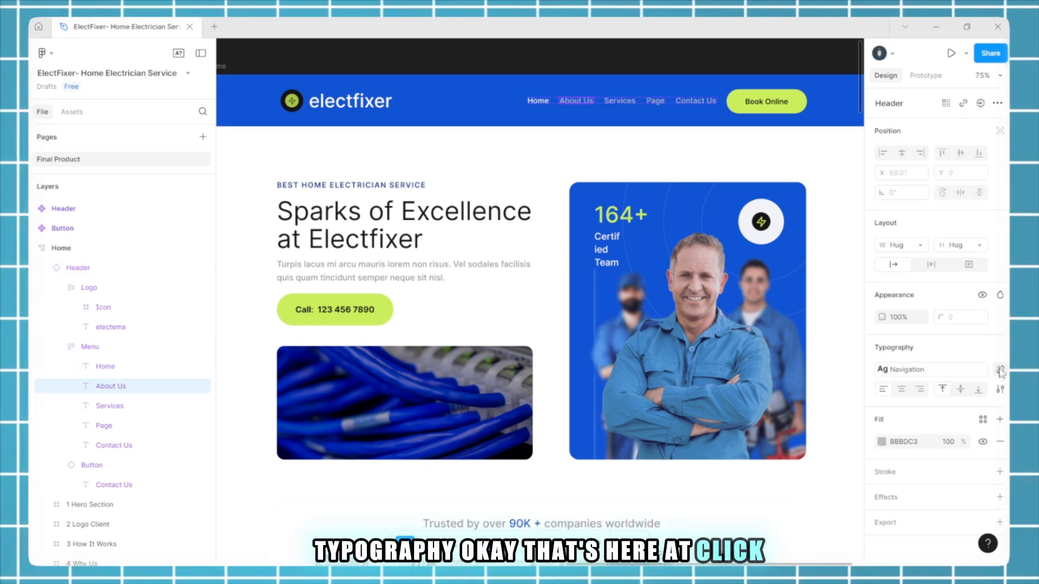
left_click(1000, 371)
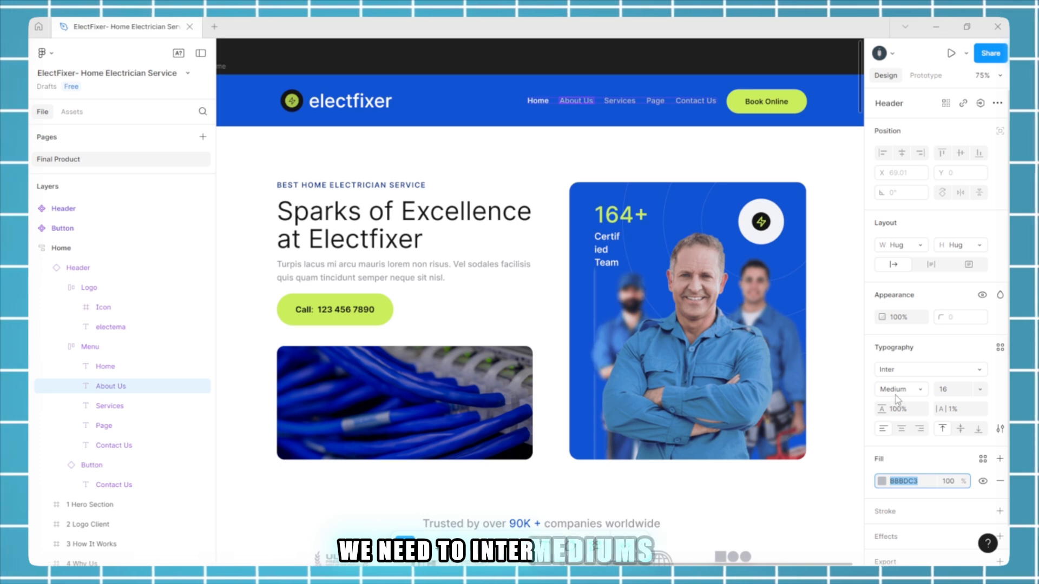
Return to the Elementor editor and set the navigation menu's font size to 16 px and weight to 500 (Medium)
key("super+Tab")
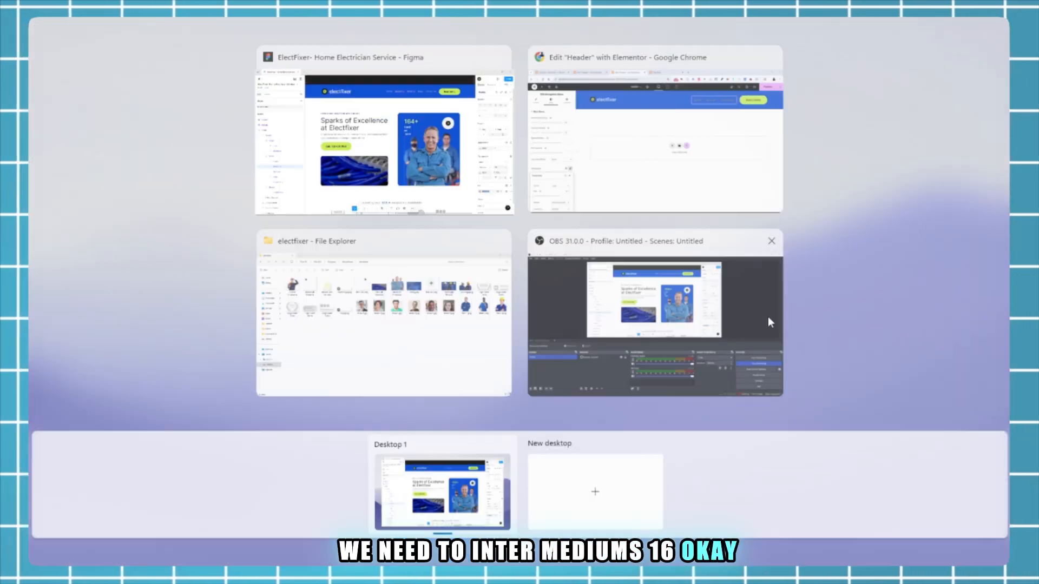
left_click(714, 195)
type("15")
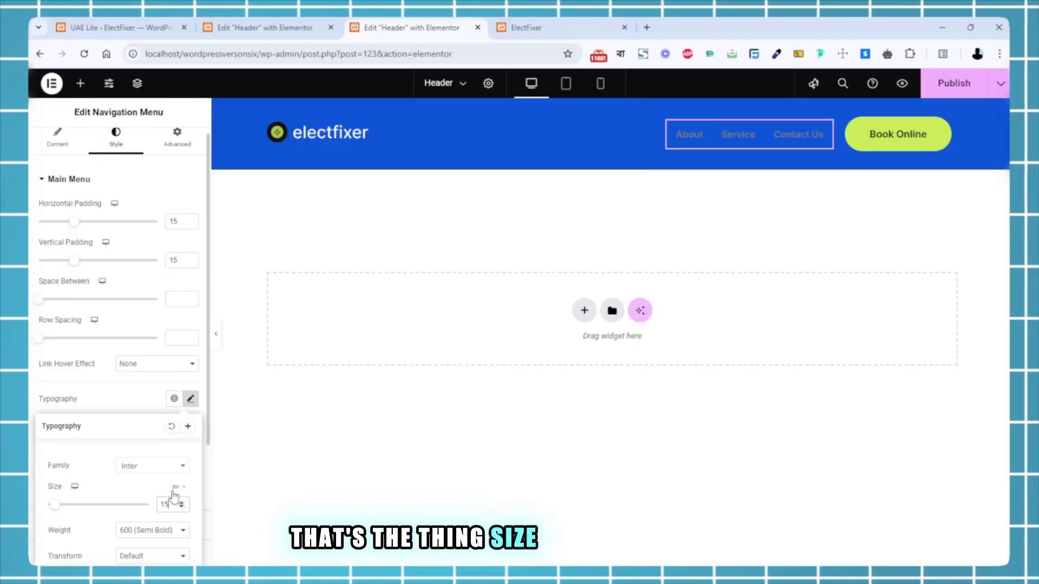
key("BackSpace")
type("6")
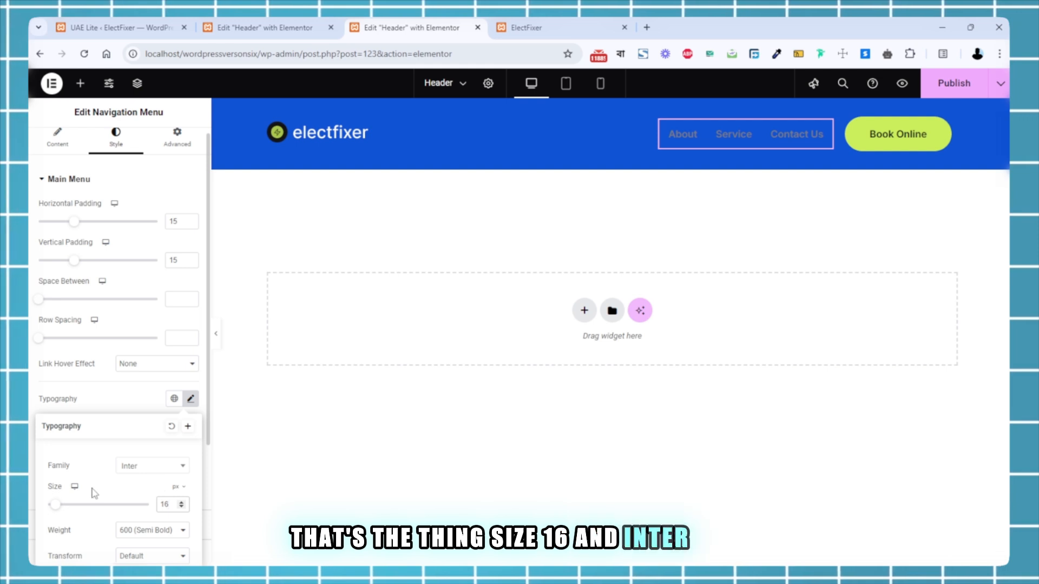
scroll(95, 492, "down", 1)
left_click(131, 475)
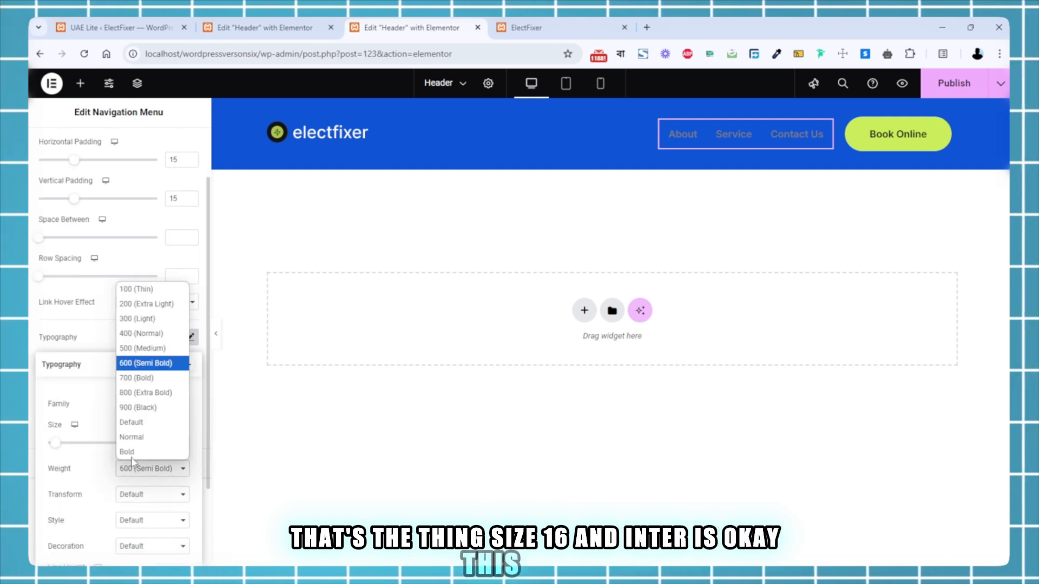
left_click(139, 344)
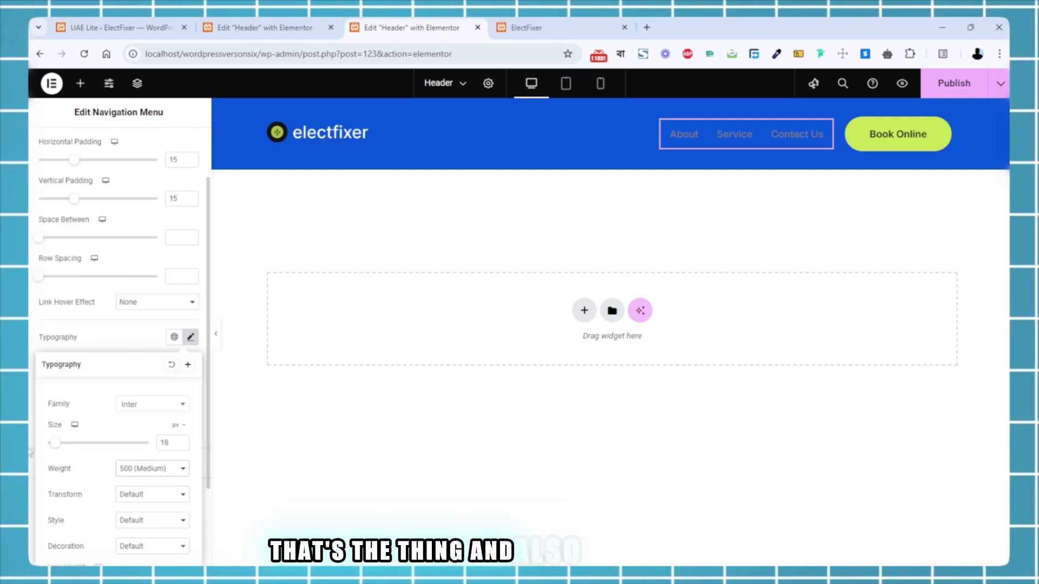
left_click(29, 335)
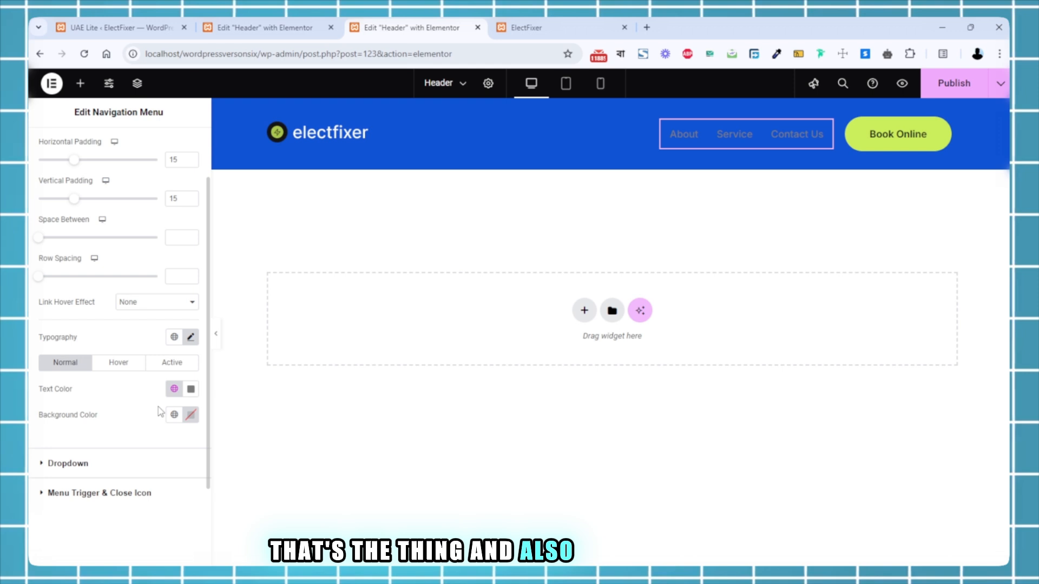
Set the navigation menu's normal text color to #BBBDC3 and its active text color to #FFFFFF
left_click(191, 388)
left_click(129, 418)
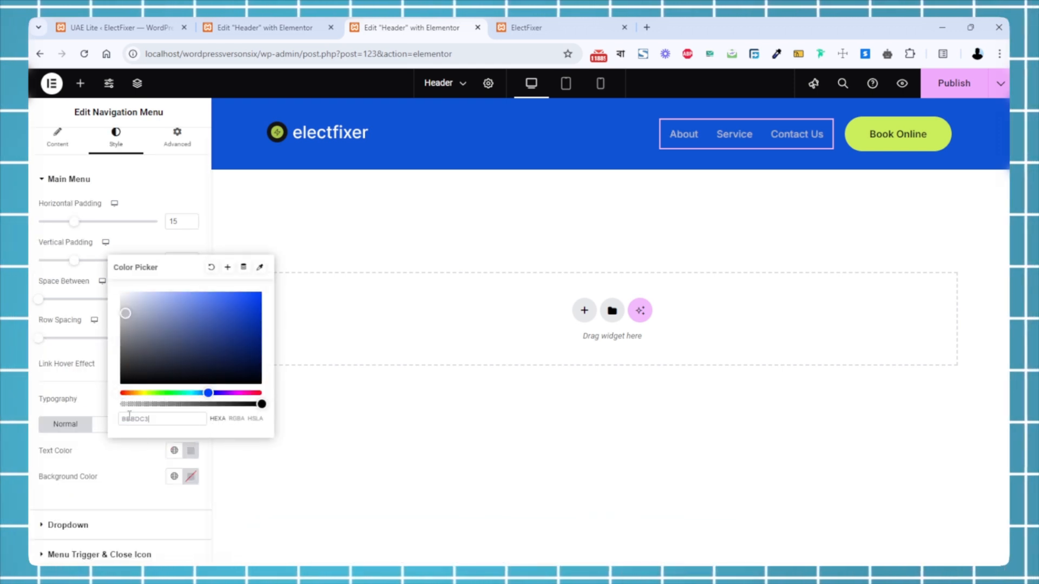
left_click(29, 422)
left_click(180, 424)
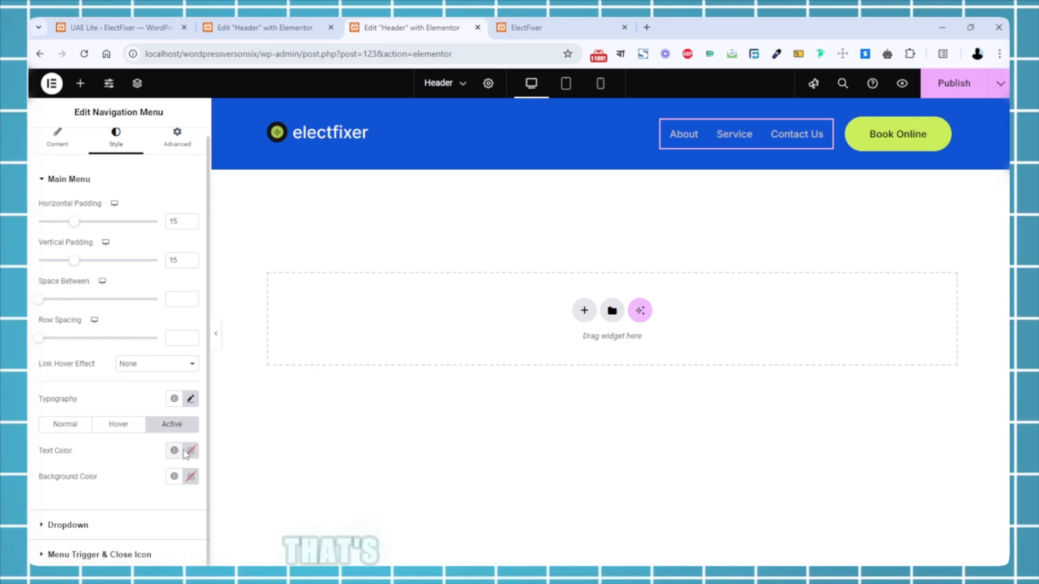
left_click(189, 450)
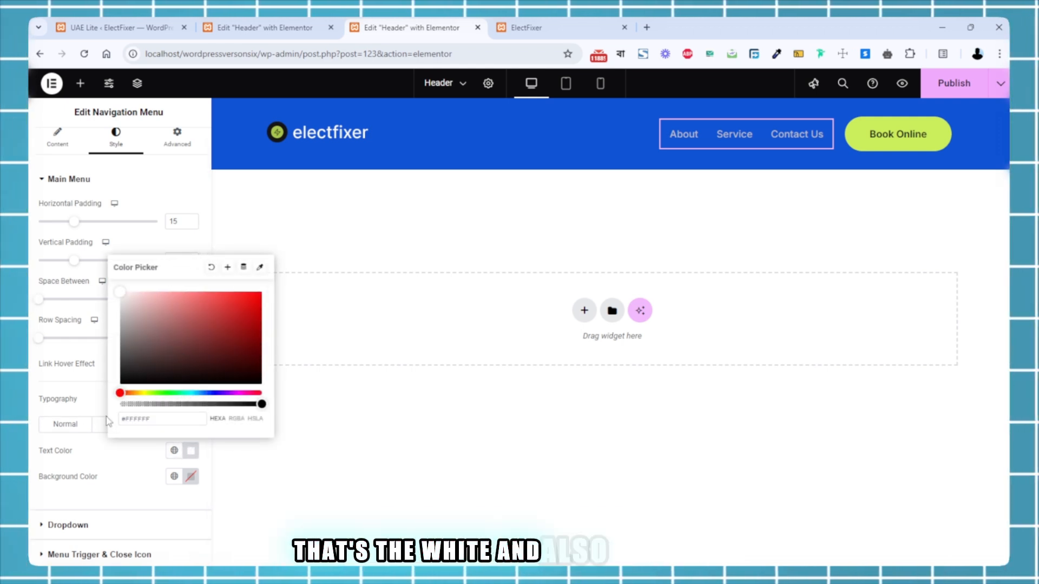
Set the navigation menu's hover text color to white
left_click(103, 427)
left_click(192, 452)
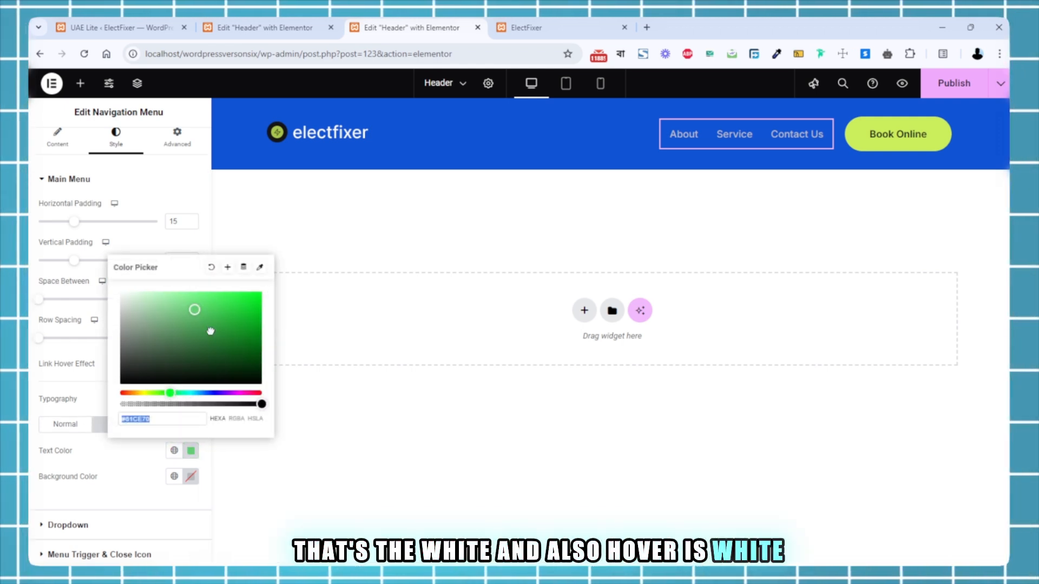
left_click_drag(208, 329, 120, 292)
left_click(695, 187)
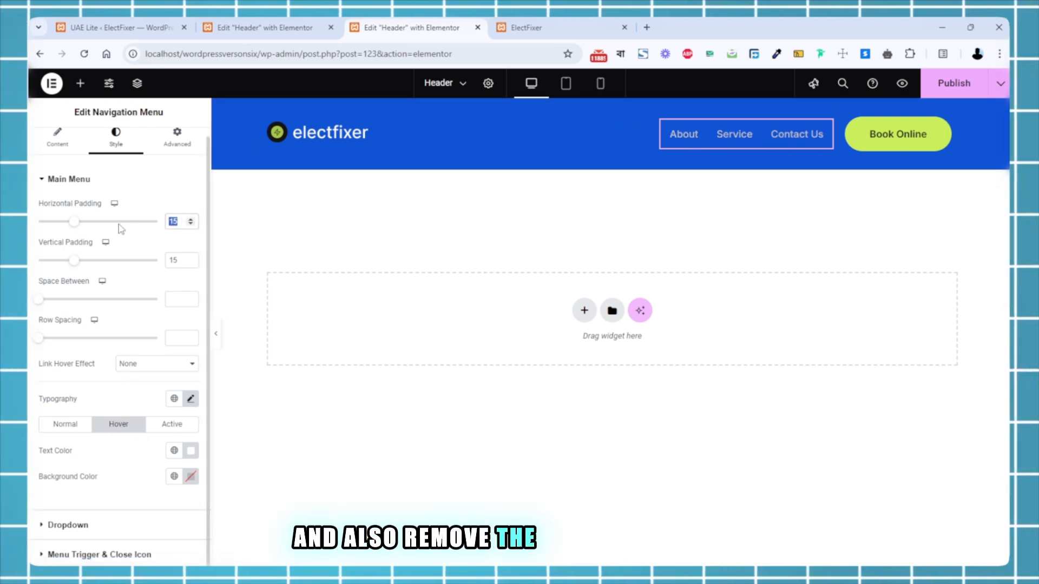
Clear the navigation menu's horizontal and vertical padding and set the space between its items to 23
key("BackSpace")
double_click(181, 264)
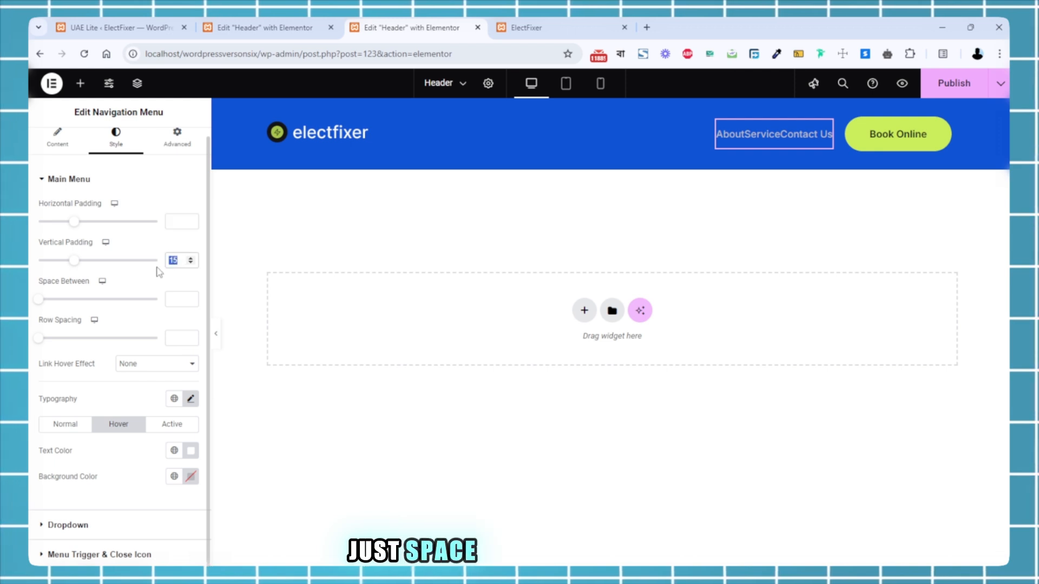
key("BackSpace")
type("23")
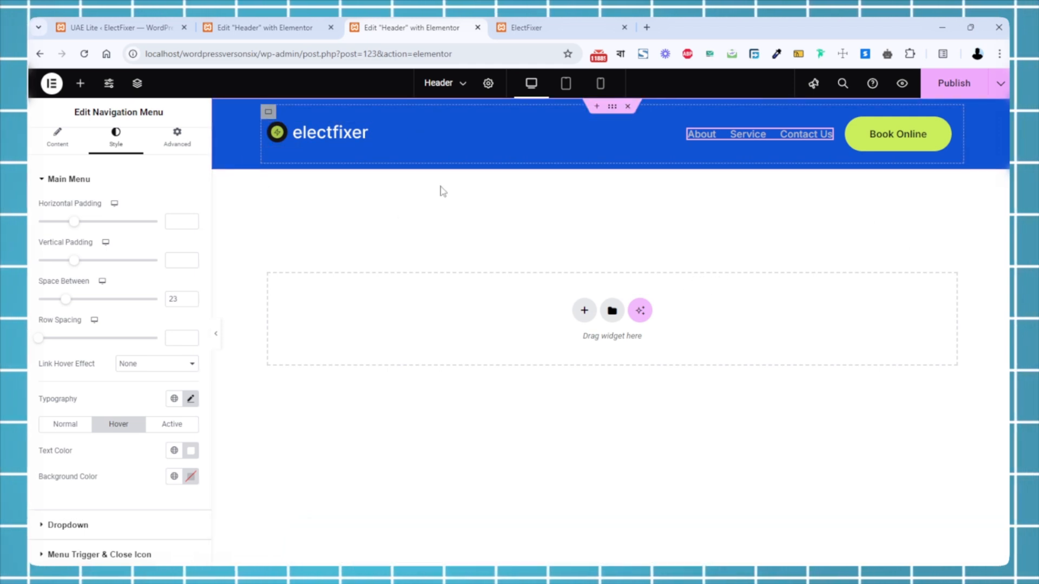
Check the navigation menu's style and typography settings in the other open header template, and return to the current header
left_click(302, 28)
left_click(378, 28)
left_click(301, 27)
left_click(706, 133)
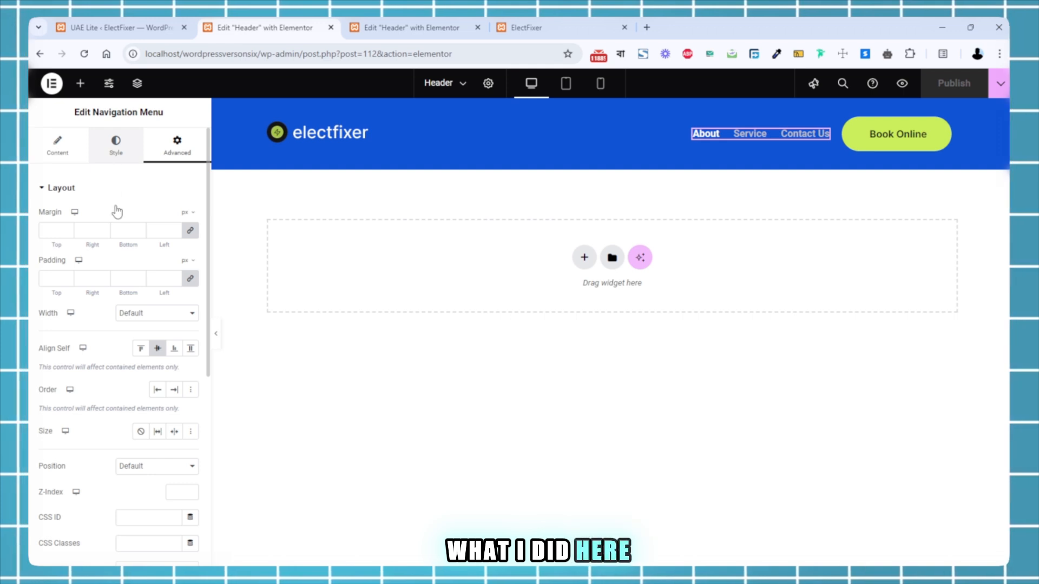
left_click(190, 399)
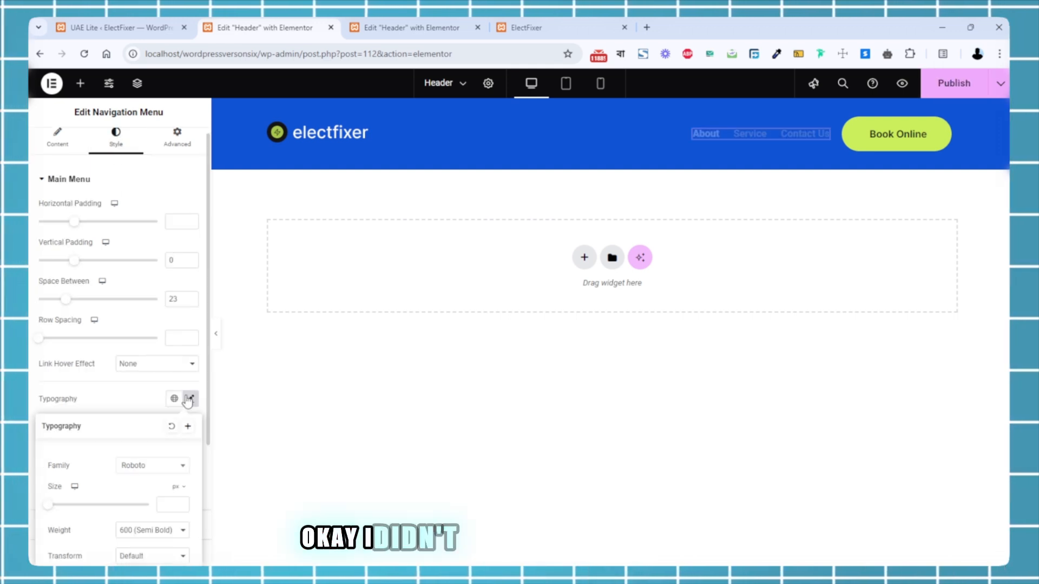
left_click(189, 398)
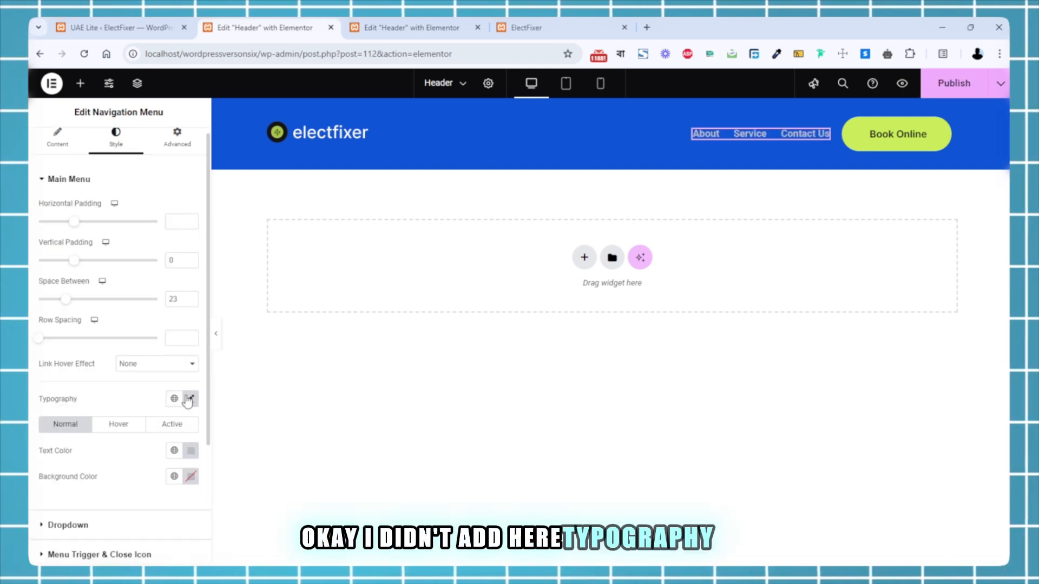
left_click(401, 23)
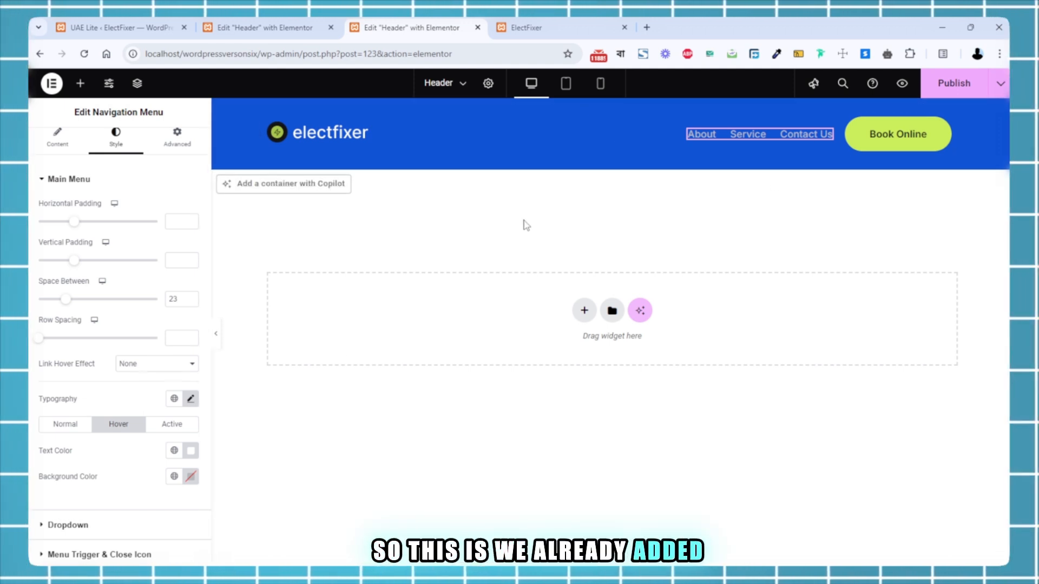
Switch to Figma to compare the design's header menu with the built one, and return to the Elementor editor
key("super+Tab")
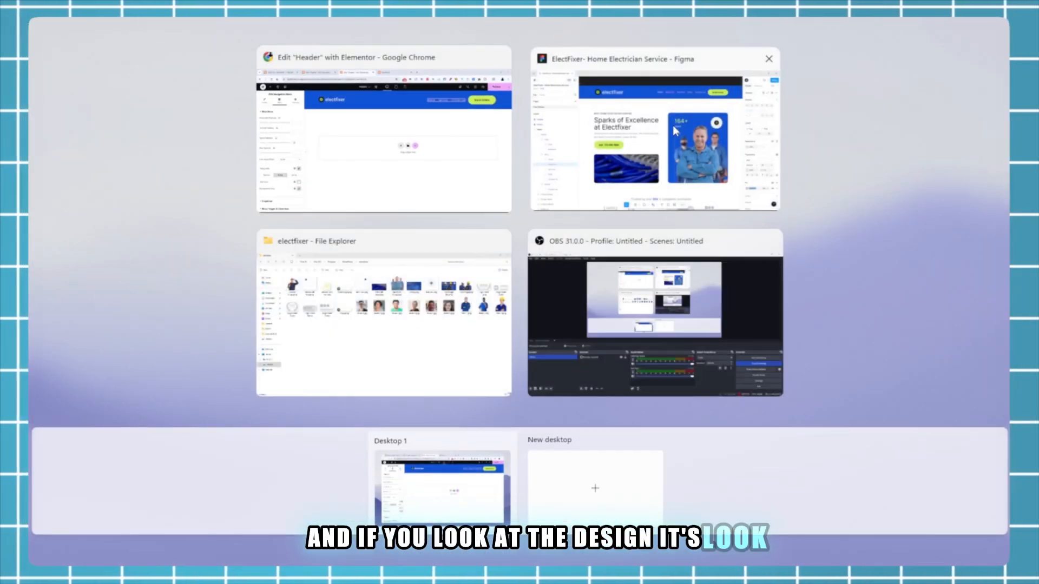
left_click(654, 130)
scroll(406, 159, "down", 1)
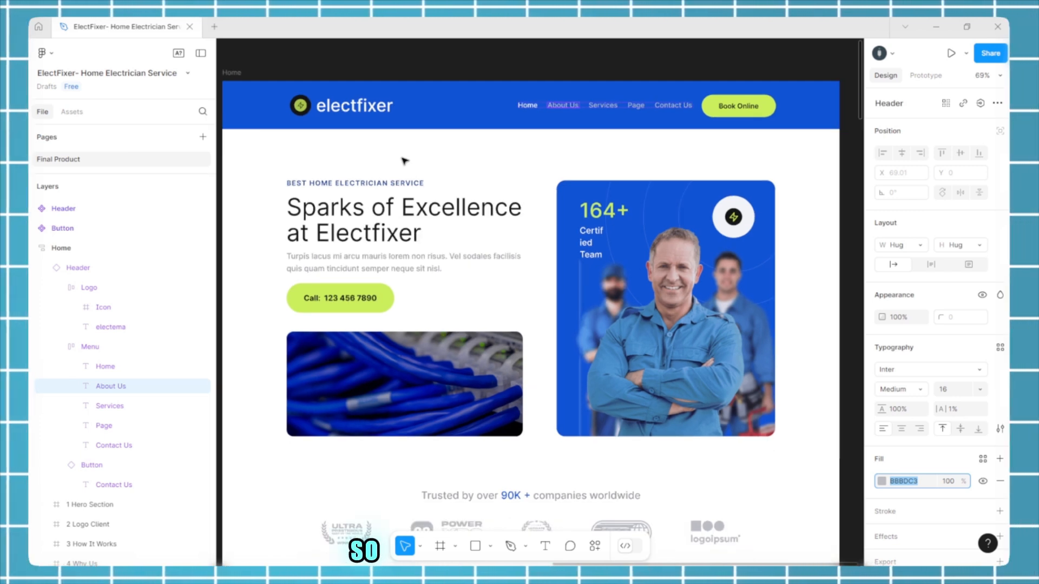
key("alt+Tab")
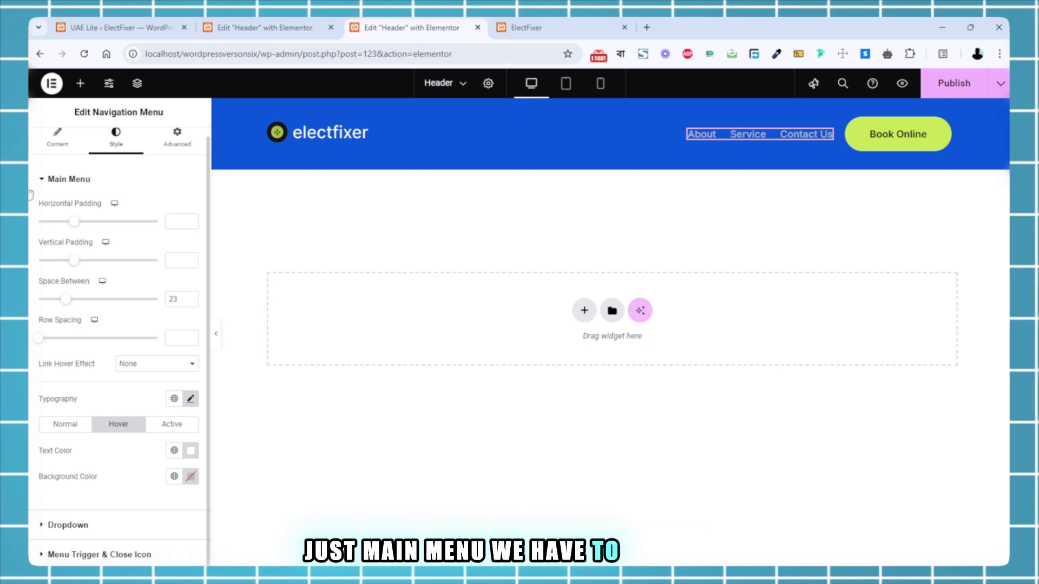
Open the WordPress menu management page and review the Main Menu's items and settings
left_click(147, 28)
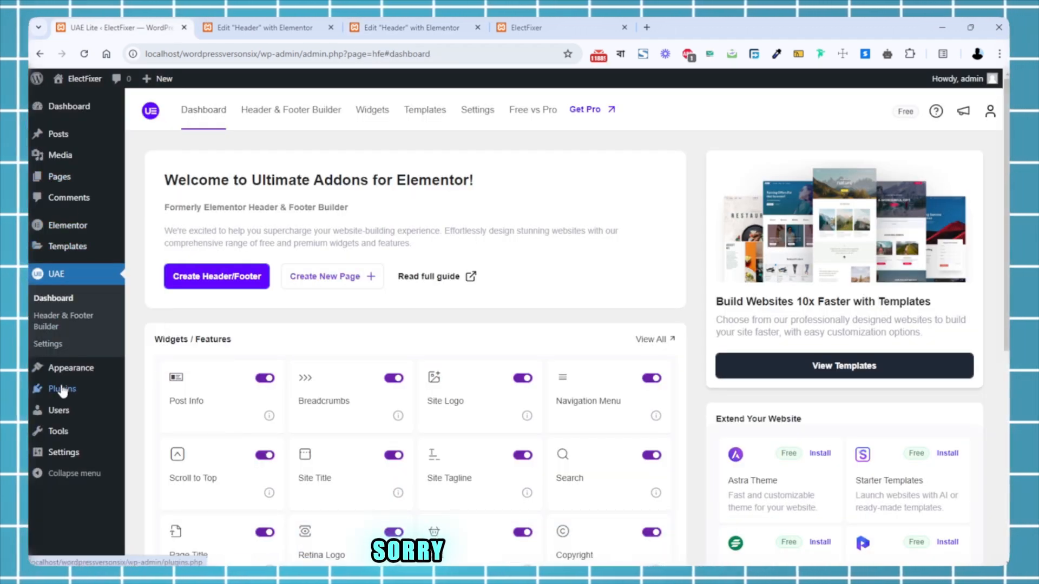
mouse_move(82, 374)
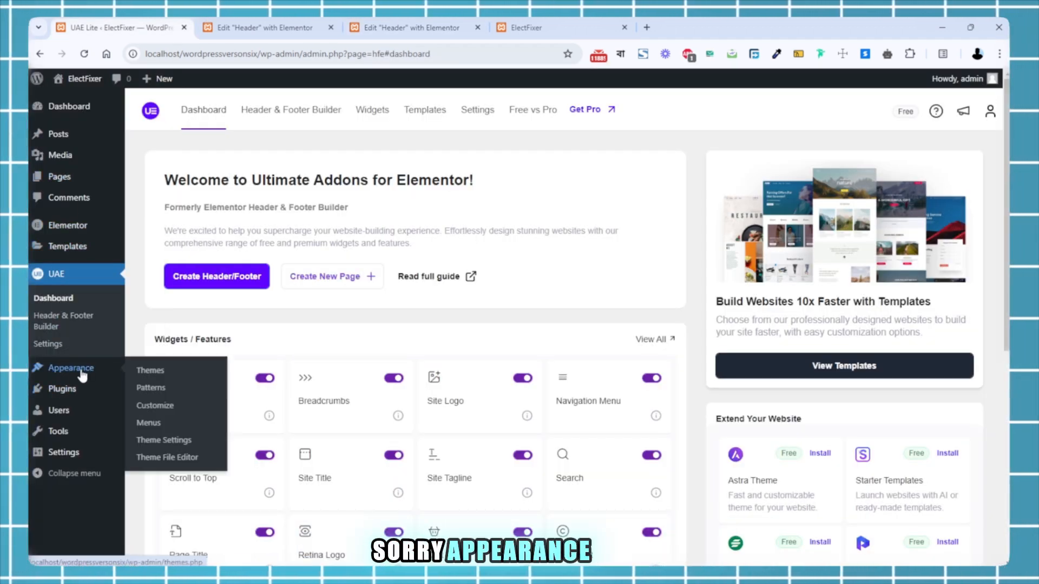
left_click(150, 423)
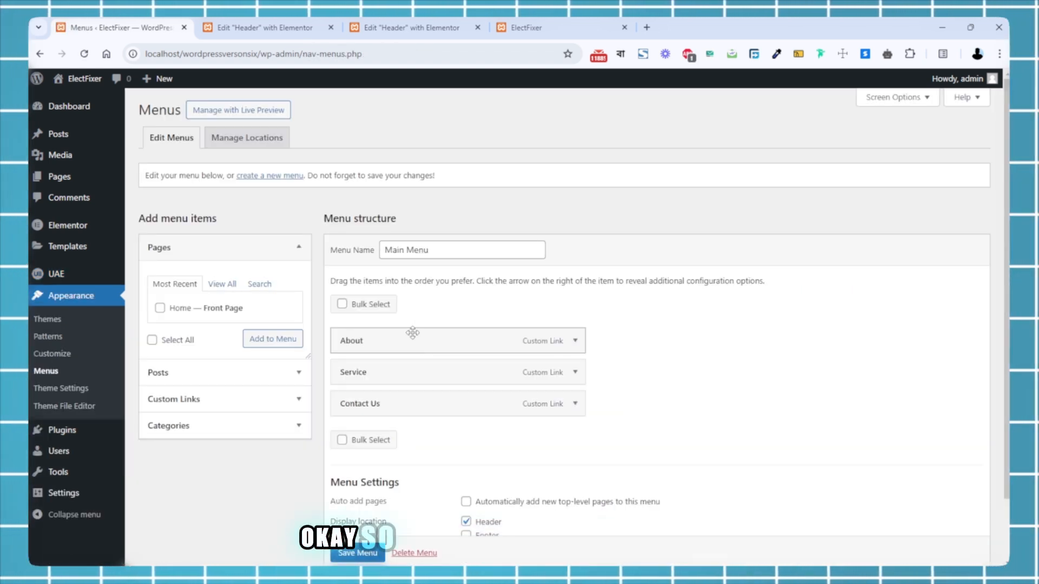
scroll(403, 316, "down", 2)
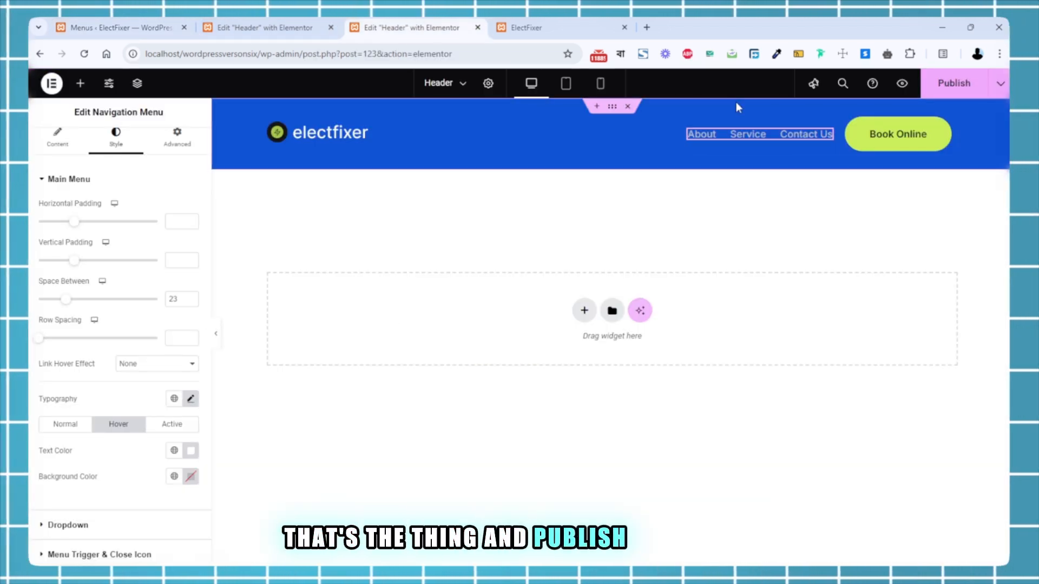
Publish the header template, preview it in the browser, and return to the Elementor editor
left_click(953, 84)
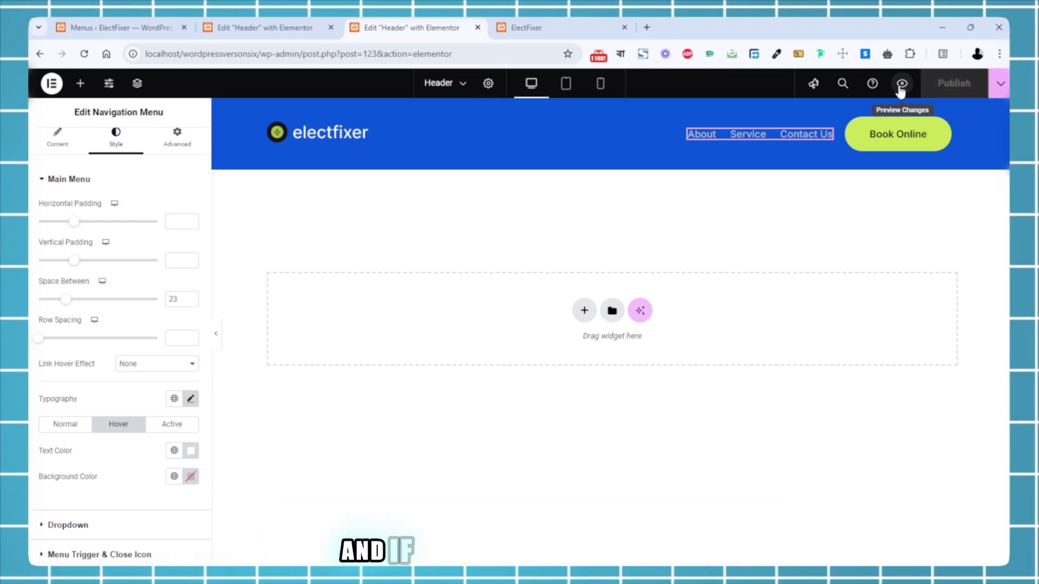
left_click(901, 84)
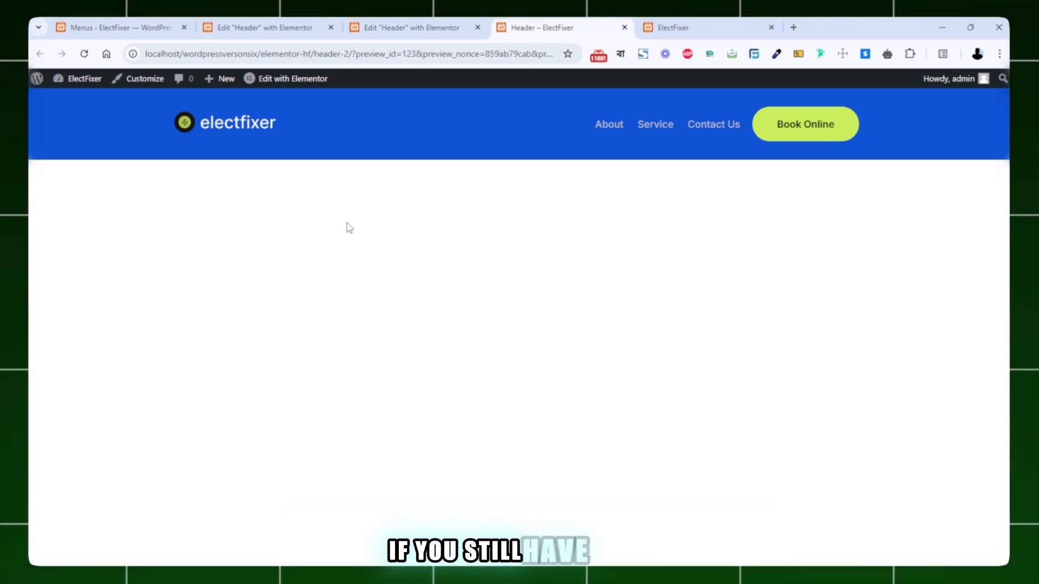
left_click(405, 27)
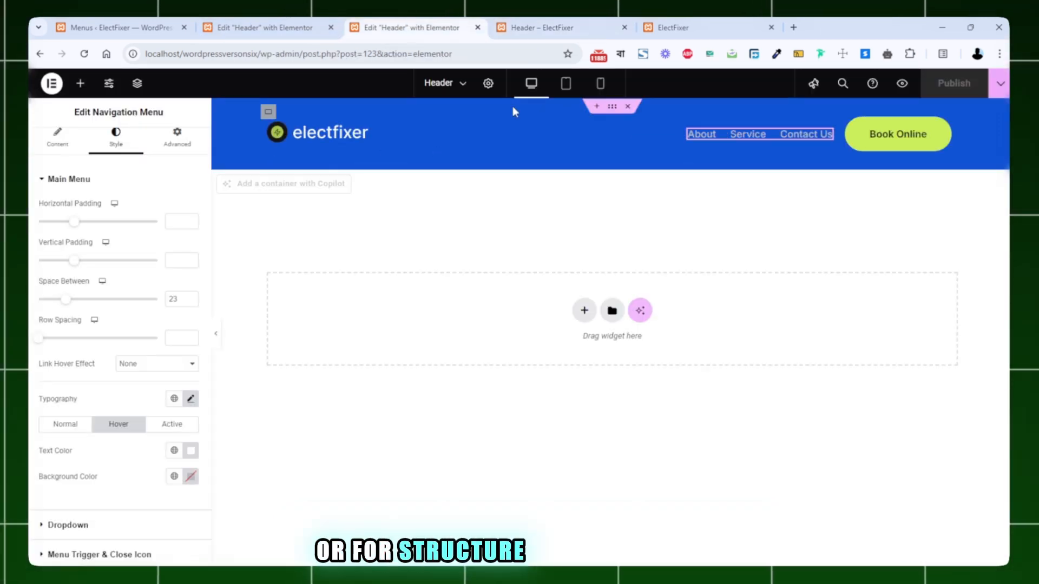